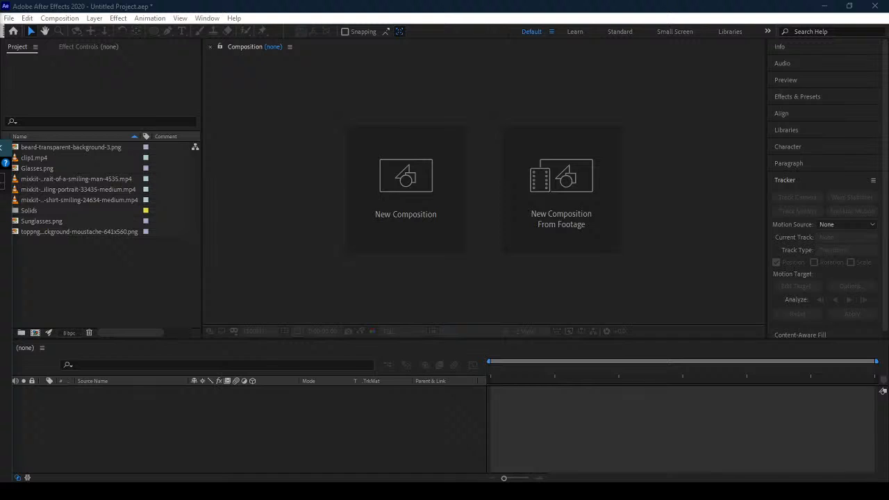
# Import the mixkit open-shirt smiling man 24634 clip into the project and create a new composition from it
pyautogui.moveTo(1, 306); pyautogui.dragTo(71, 293)
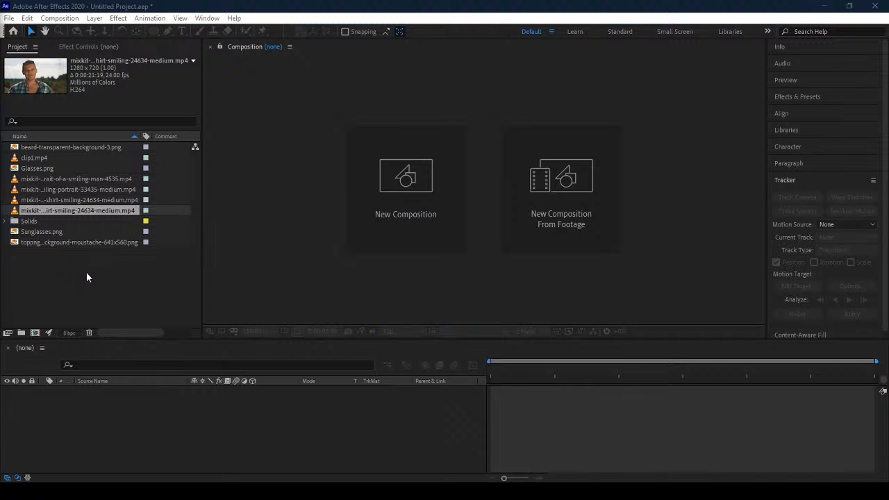
pyautogui.moveTo(56, 210); pyautogui.dragTo(415, 200)
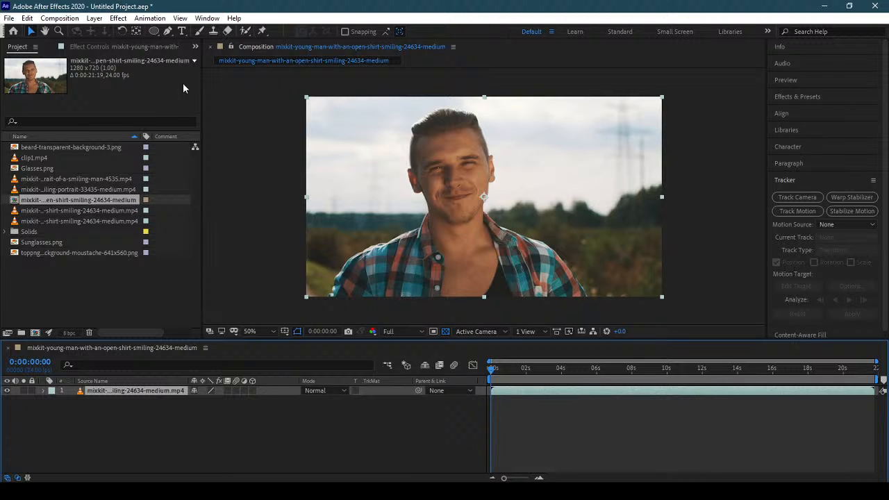
# Set up the composition's first frame for export as a Photoshop PSD file in the Class 11 - Facial Tracking folder
pyautogui.click(58, 18)
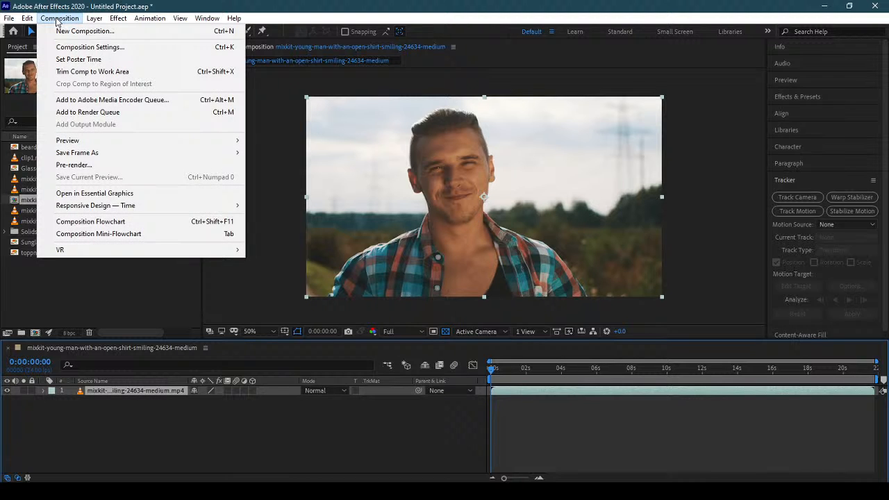
pyautogui.moveTo(131, 152)
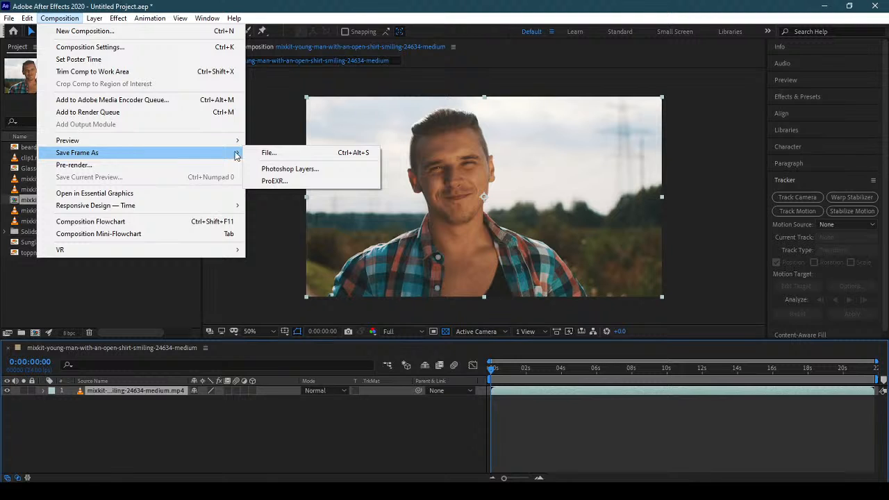
pyautogui.click(291, 154)
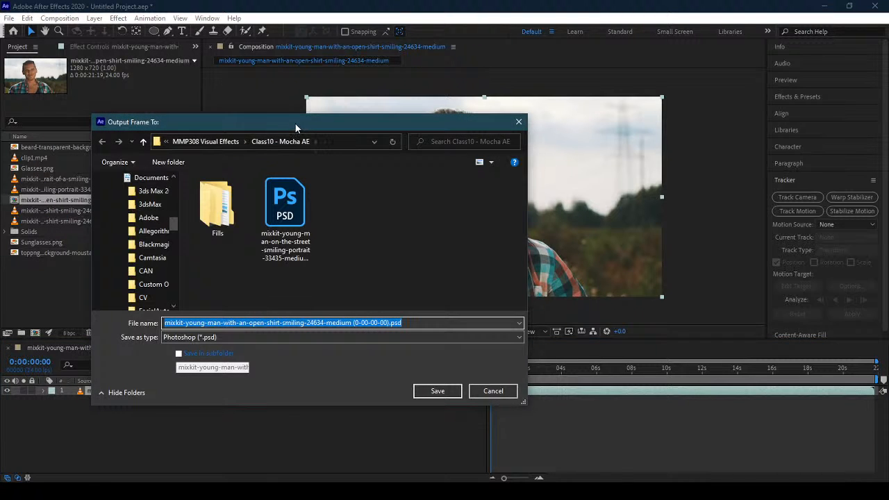
pyautogui.click(226, 143)
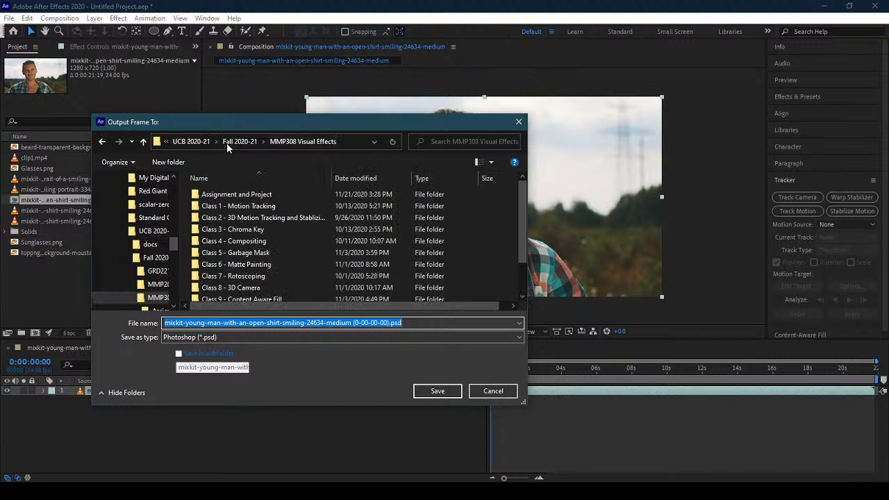
pyautogui.scroll(-1, 304, 243)
pyautogui.scroll(-1, 304, 244)
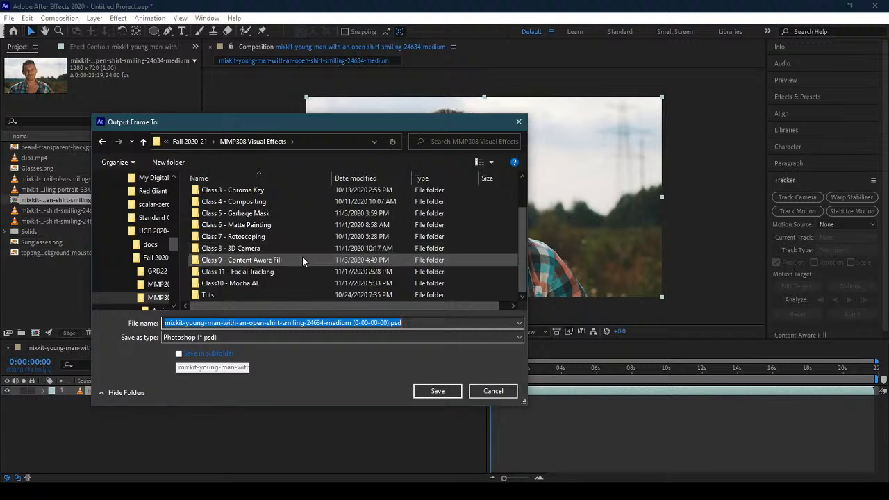
pyautogui.doubleClick(297, 271)
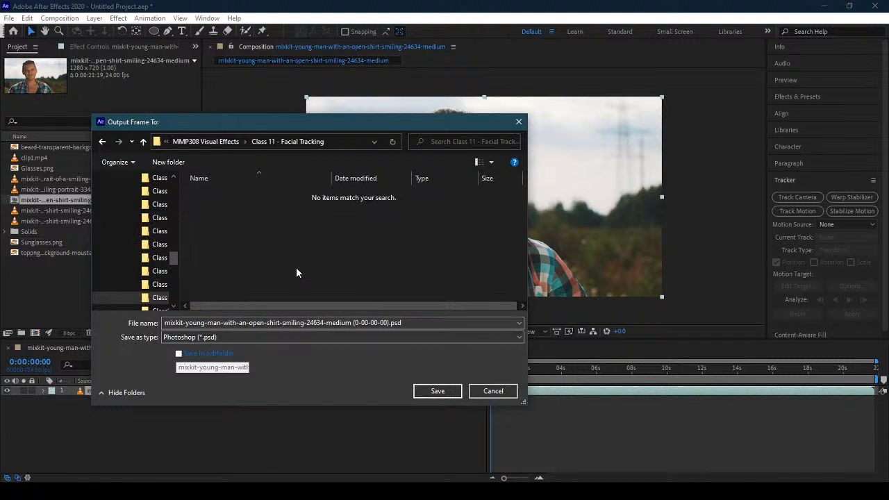
pyautogui.click(438, 393)
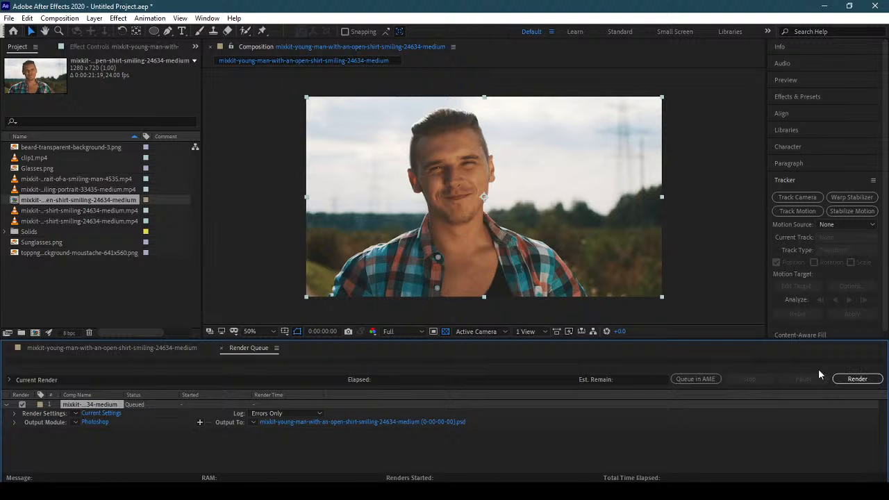
# Render the queued PSD frame, return to the clip's timeline and close the Render Queue
pyautogui.click(857, 379)
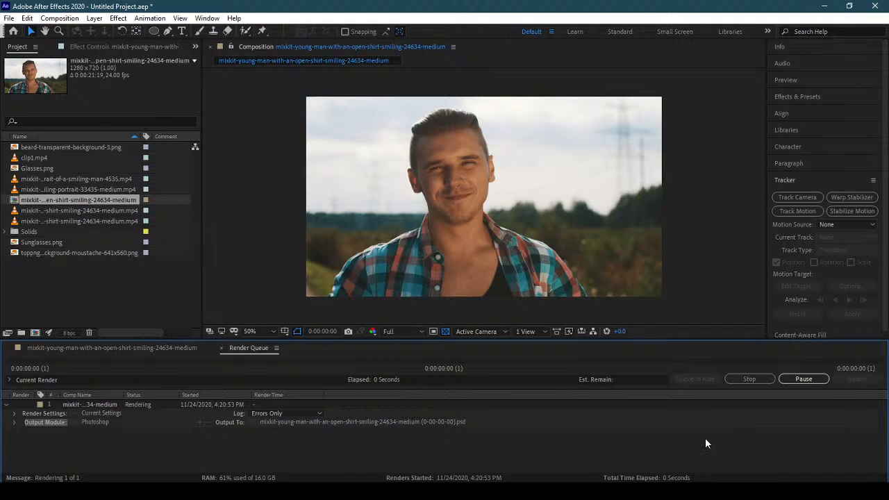
pyautogui.click(171, 348)
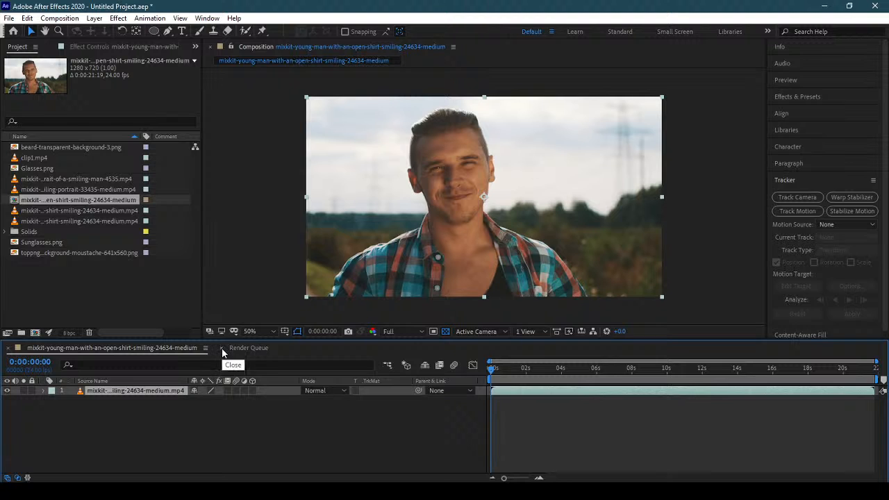
pyautogui.click(221, 348)
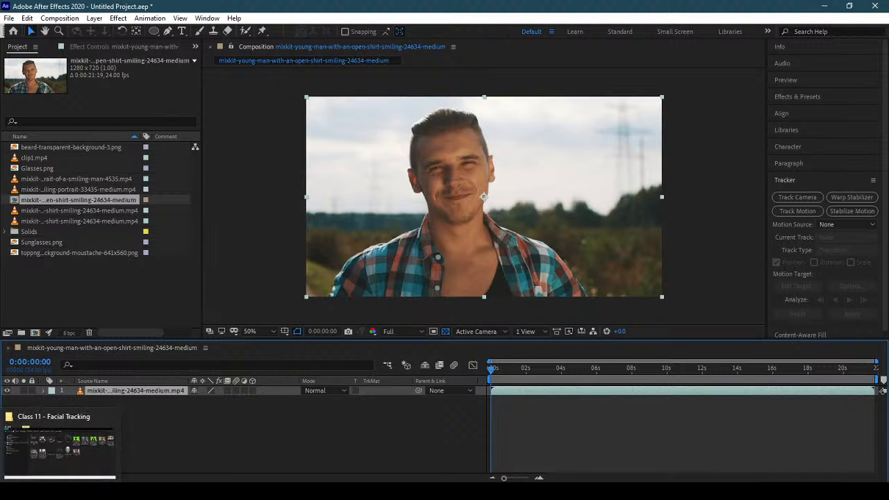
# Switch to Photoshop and open Untitled-1.png together with the exported PSD frame of the smiling man
pyautogui.click(256, 492)
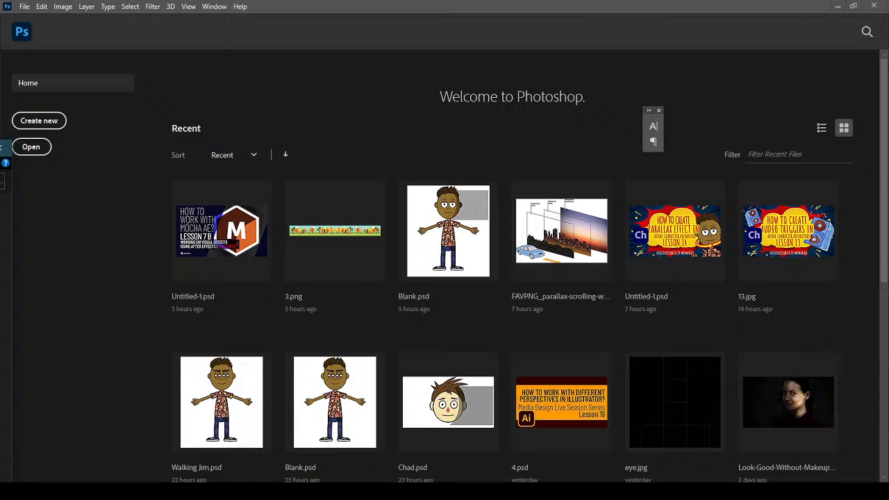
pyautogui.moveTo(2, 340); pyautogui.dragTo(150, 340)
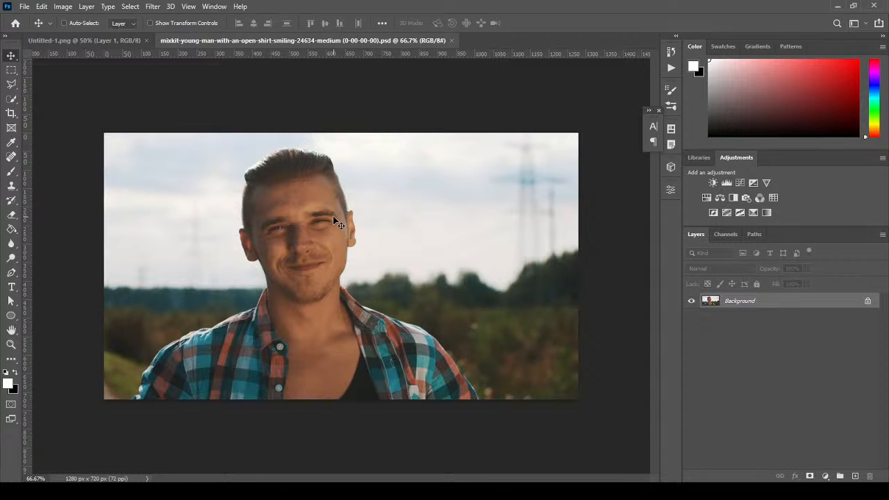
# Copy the entire pale face image from Untitled-1.png and paste it into the exported frame document as a new layer
pyautogui.click(98, 41)
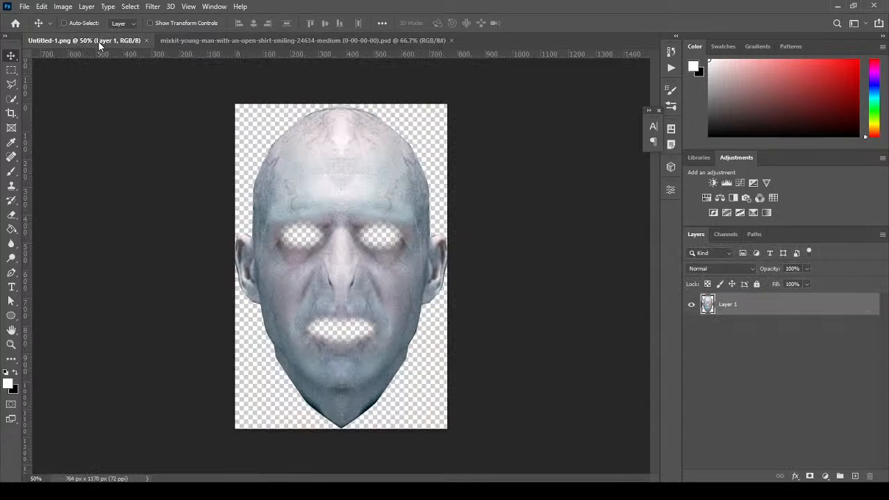
pyautogui.hotkey('ctrl', 'a')
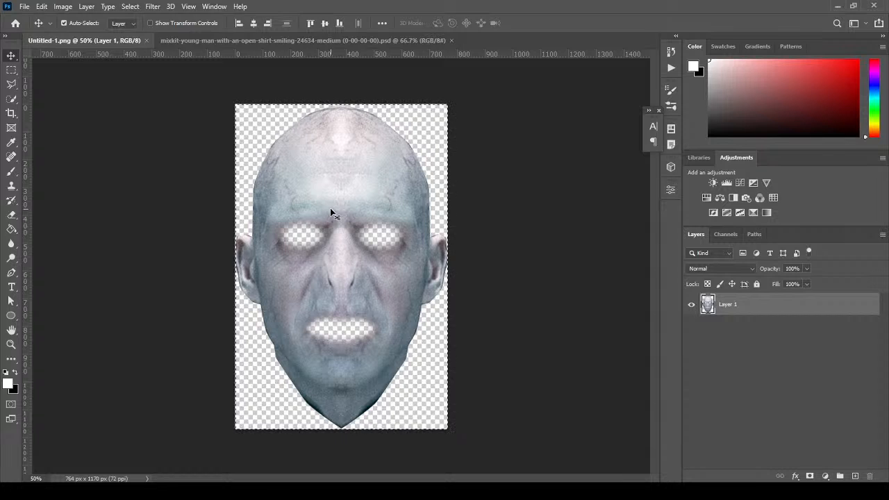
pyautogui.click(228, 42)
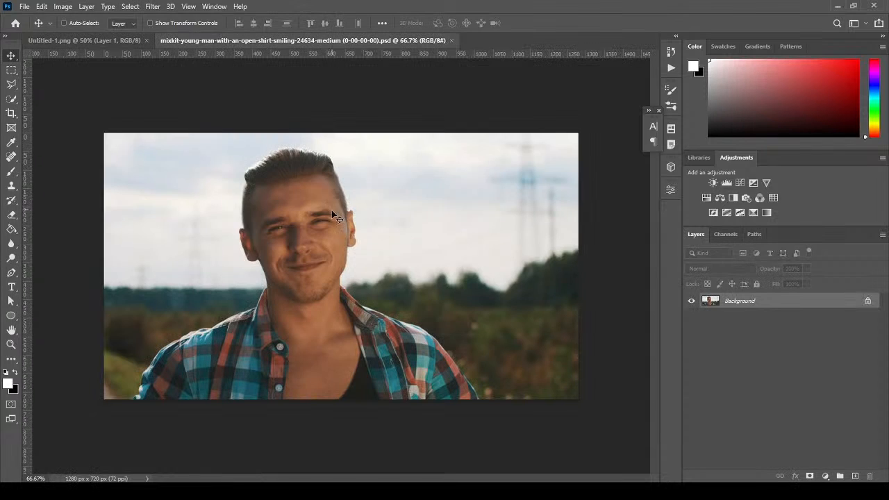
pyautogui.hotkey('ctrl', 'v')
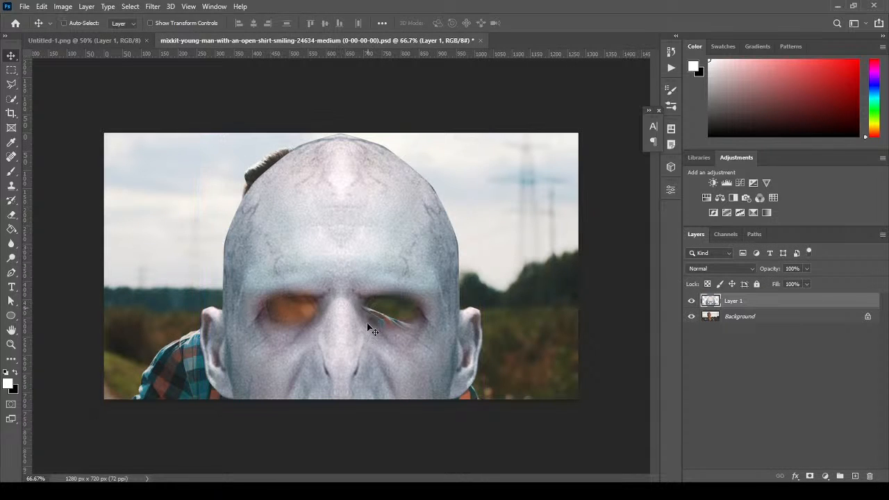
# Place the pasted face over the man's head, scaling it to about 38.6% and rotating it to about -8°
pyautogui.moveTo(367, 322); pyautogui.dragTo(320, 247)
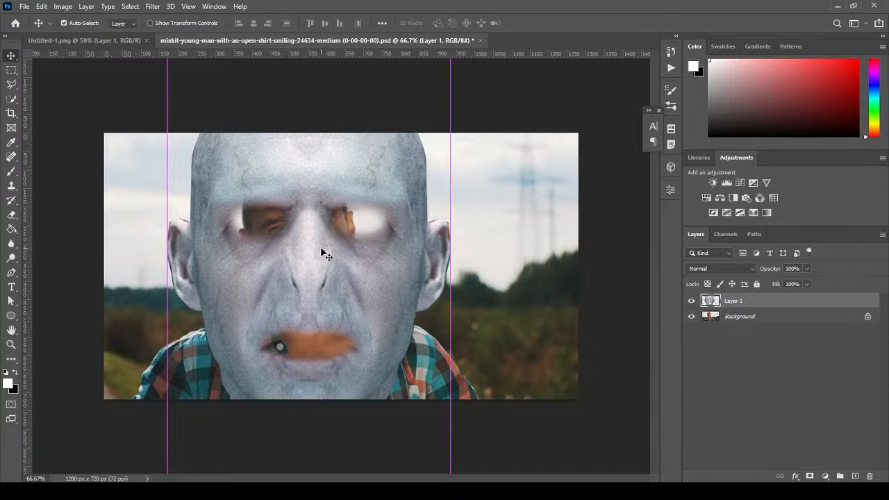
pyautogui.hotkey('ctrl', 't')
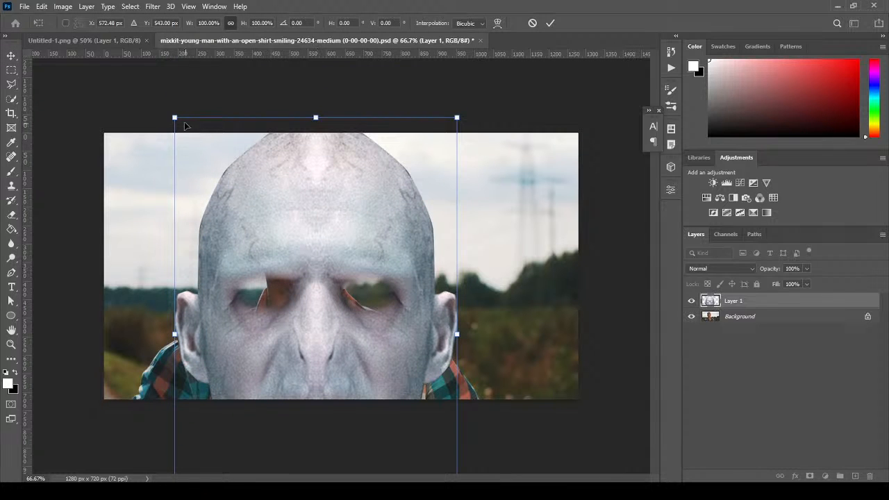
pyautogui.moveTo(174, 116); pyautogui.dragTo(312, 324)
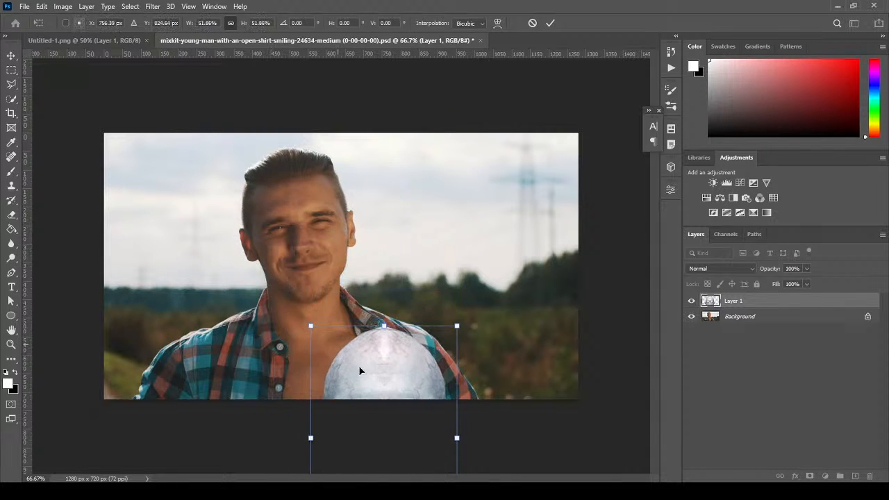
pyautogui.moveTo(359, 365); pyautogui.dragTo(242, 199)
pyautogui.moveTo(222, 156); pyautogui.dragTo(259, 207)
pyautogui.moveTo(332, 310); pyautogui.dragTo(296, 238)
pyautogui.scroll(3, 304, 266)
pyautogui.moveTo(396, 383); pyautogui.dragTo(411, 365)
pyautogui.moveTo(338, 315); pyautogui.dragTo(341, 311)
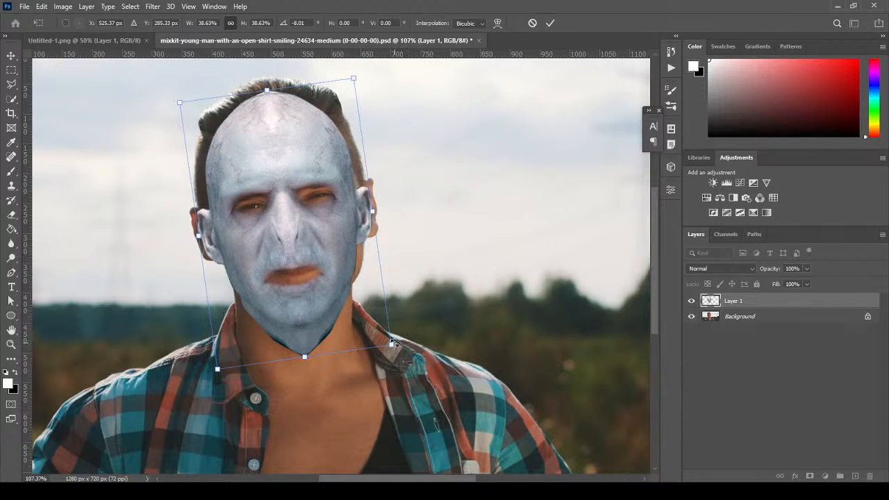
# Refine the face's fit over the man's head and ears at about 43.35% scale and -9.15° rotation, and apply the transform
pyautogui.moveTo(393, 344); pyautogui.dragTo(402, 358)
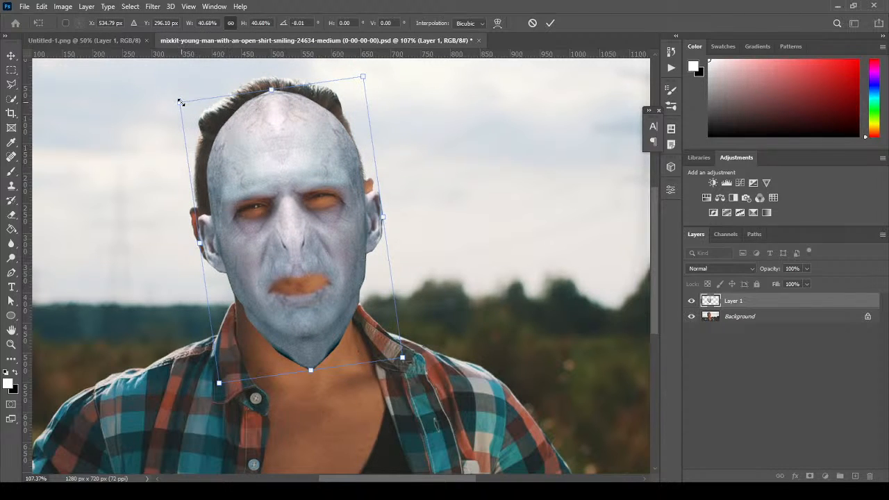
pyautogui.moveTo(180, 101); pyautogui.dragTo(165, 86)
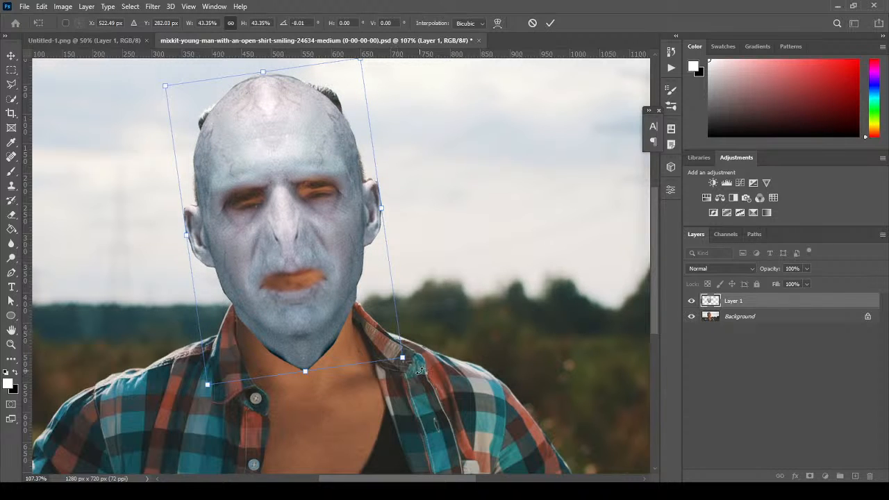
pyautogui.moveTo(420, 370); pyautogui.dragTo(424, 368)
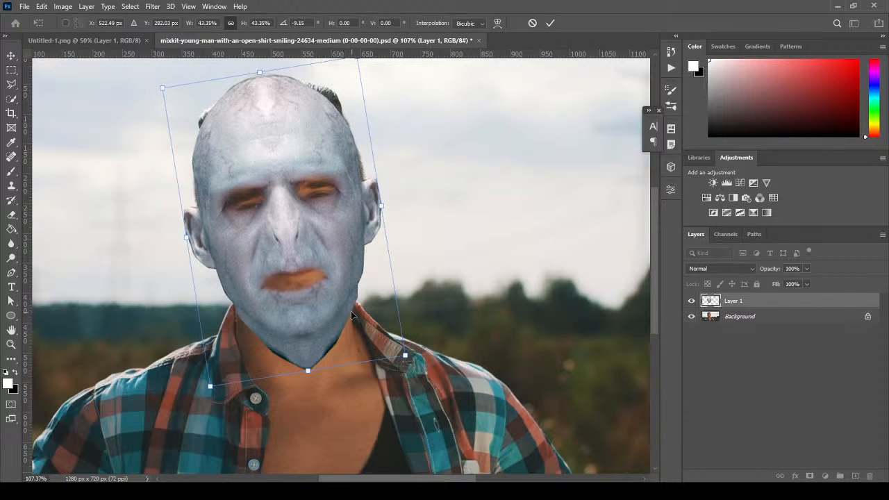
pyautogui.moveTo(338, 308); pyautogui.dragTo(340, 304)
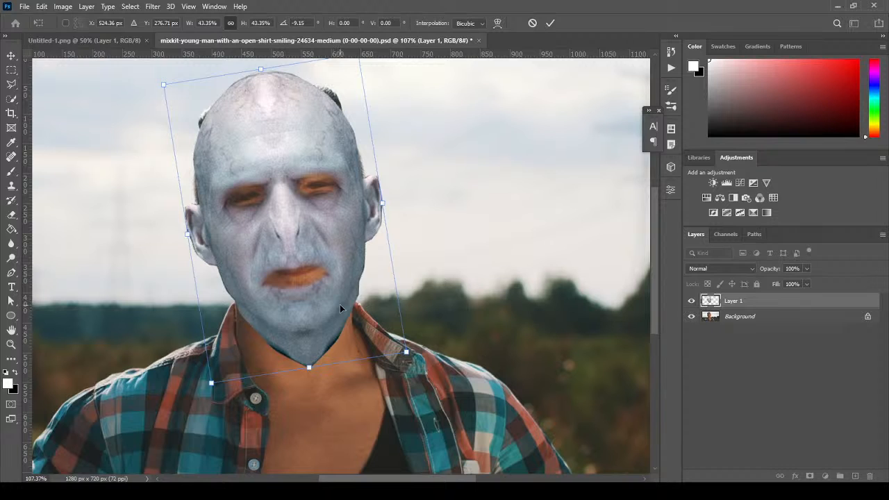
pyautogui.press('Return')
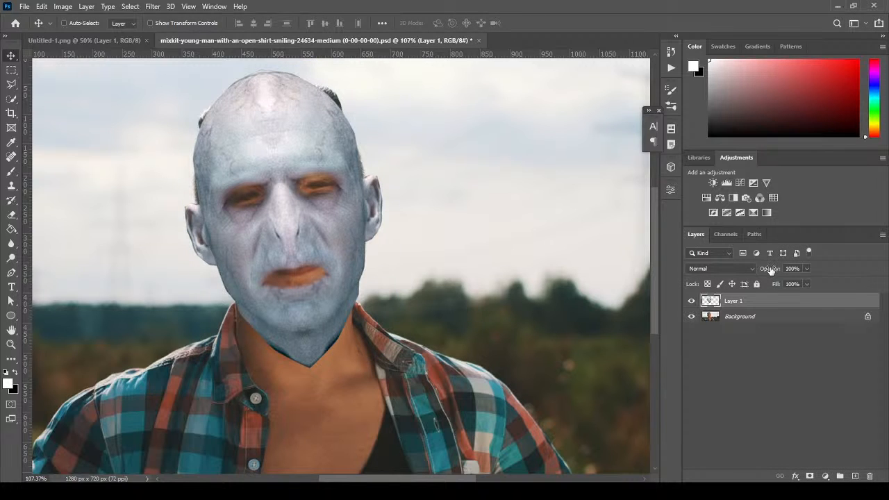
pyautogui.moveTo(771, 270); pyautogui.dragTo(798, 271)
# Erase the pointed neck area below the pasted face's chin and jaw using a softened 50 px Eraser brush
pyautogui.click(11, 215)
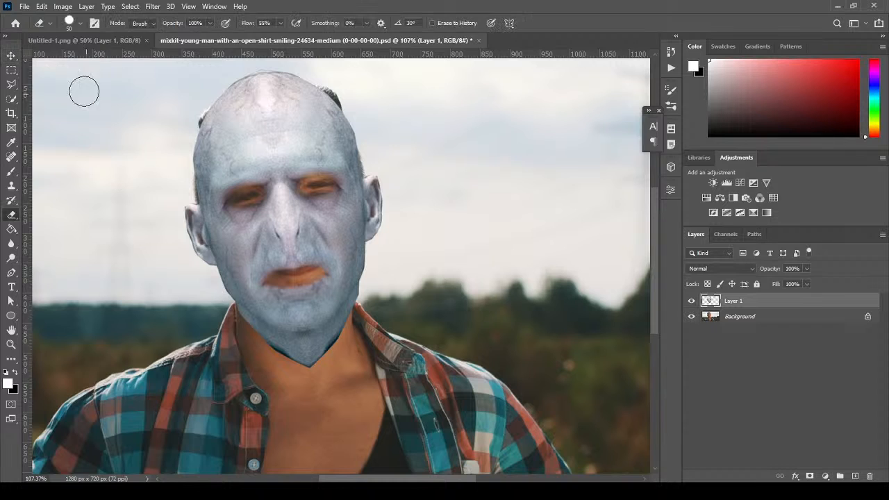
pyautogui.click(80, 26)
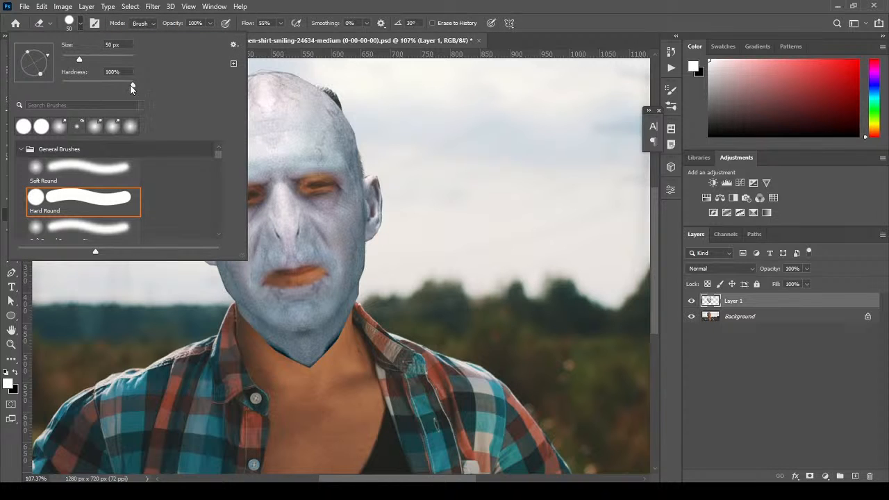
pyautogui.moveTo(134, 87); pyautogui.dragTo(60, 85)
pyautogui.click(280, 12)
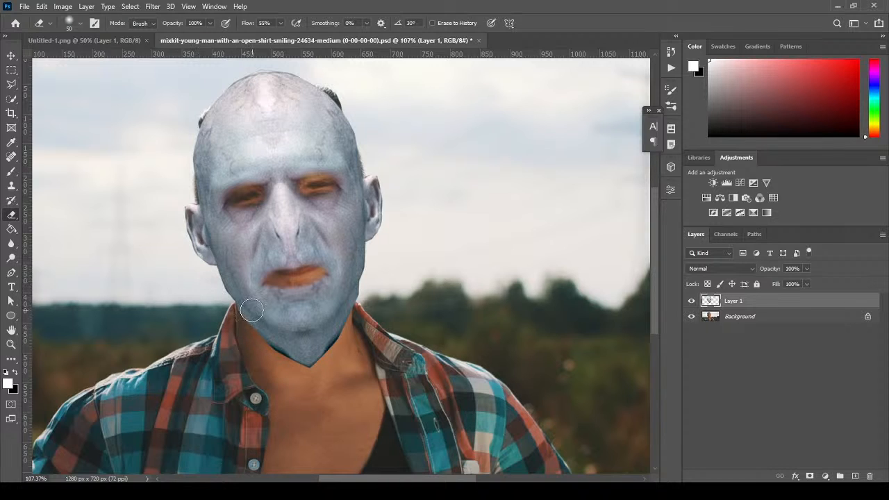
pyautogui.moveTo(232, 318)
pyautogui.mouseDown()
pyautogui.moveTo(299, 351)
pyautogui.moveTo(289, 342)
pyautogui.moveTo(321, 342)
pyautogui.moveTo(310, 346)
pyautogui.moveTo(337, 331)
pyautogui.moveTo(375, 288)
pyautogui.moveTo(340, 337)
pyautogui.moveTo(294, 358)
pyautogui.mouseUp()
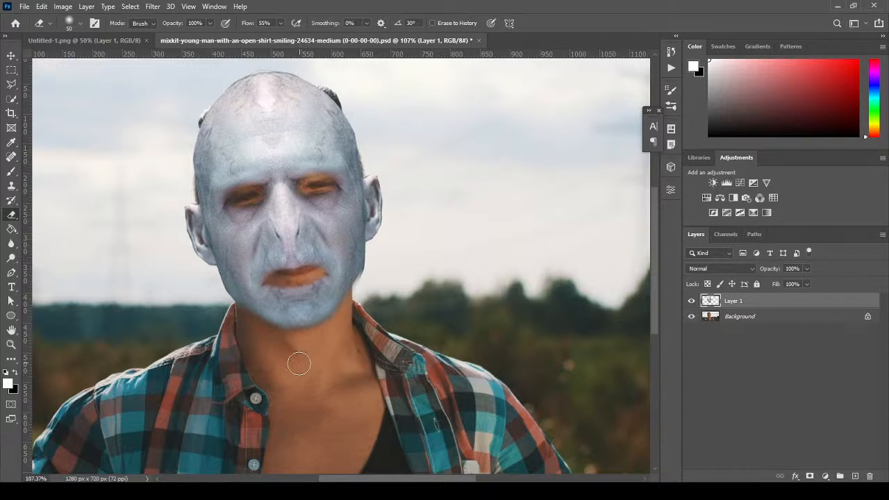
pyautogui.moveTo(370, 283)
pyautogui.mouseDown()
pyautogui.moveTo(375, 271)
pyautogui.moveTo(376, 307)
pyautogui.mouseUp()
# Set the 50 px Eraser brush's hardness to 75%
pyautogui.click(80, 23)
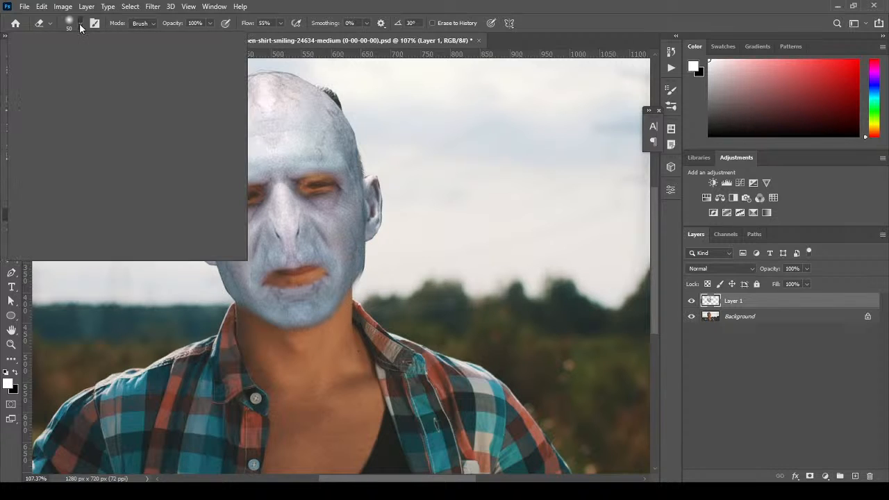
pyautogui.moveTo(105, 85); pyautogui.dragTo(95, 87)
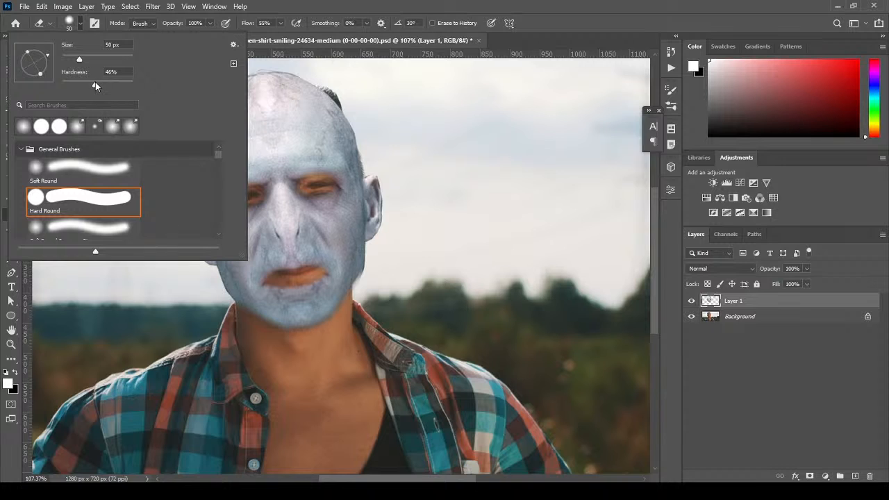
pyautogui.click(326, 6)
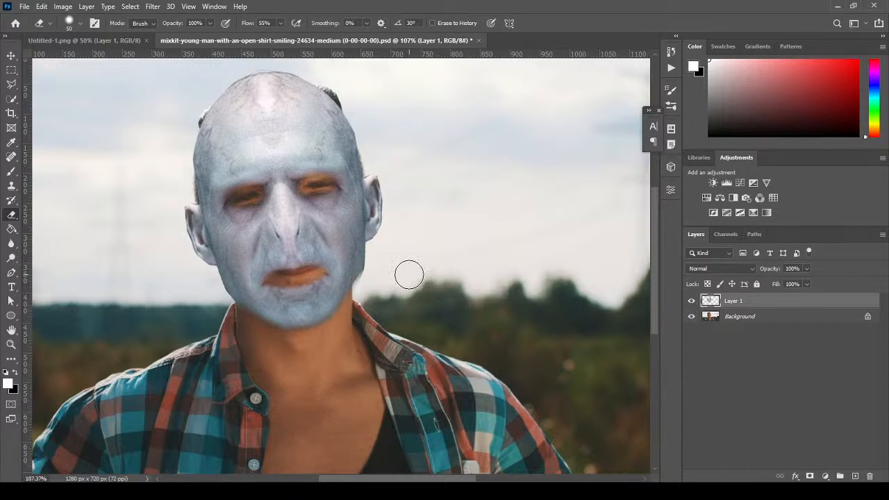
pyautogui.click(80, 23)
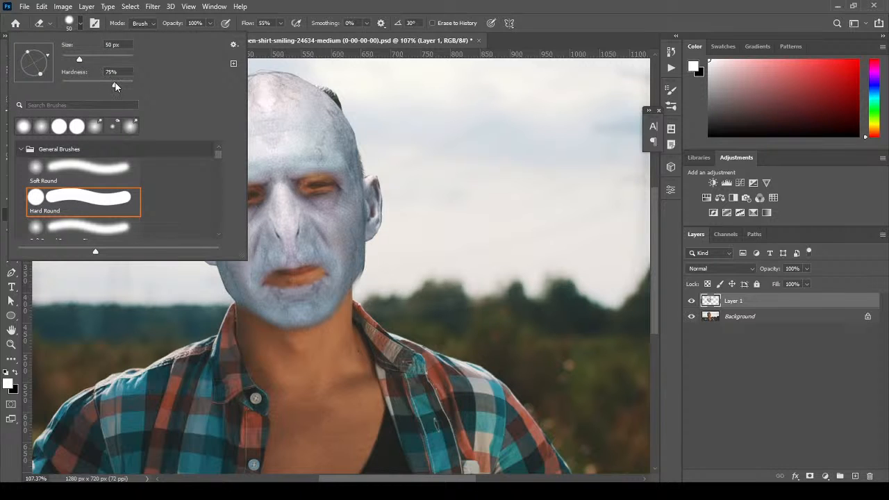
pyautogui.moveTo(115, 83); pyautogui.dragTo(116, 83)
pyautogui.click(378, 281)
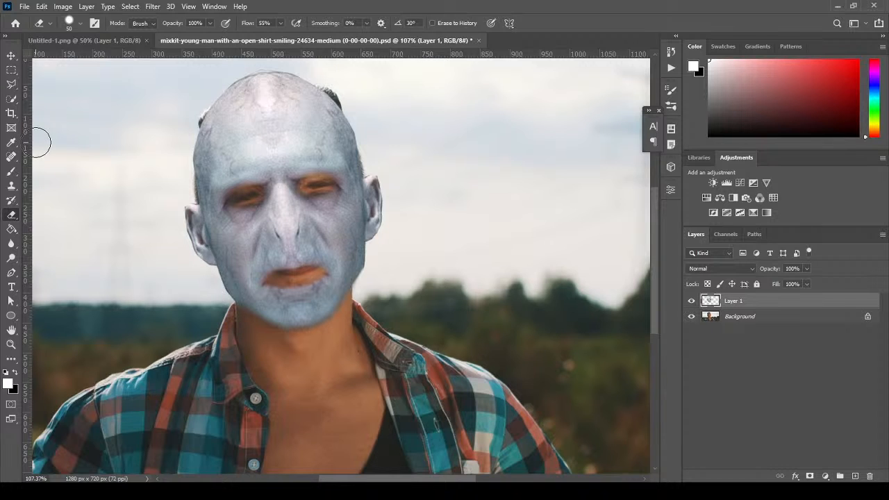
# Start a Puppet Warp on the pale face layer and pull the inner corner of one eye opening down onto the man's eye
pyautogui.click(42, 7)
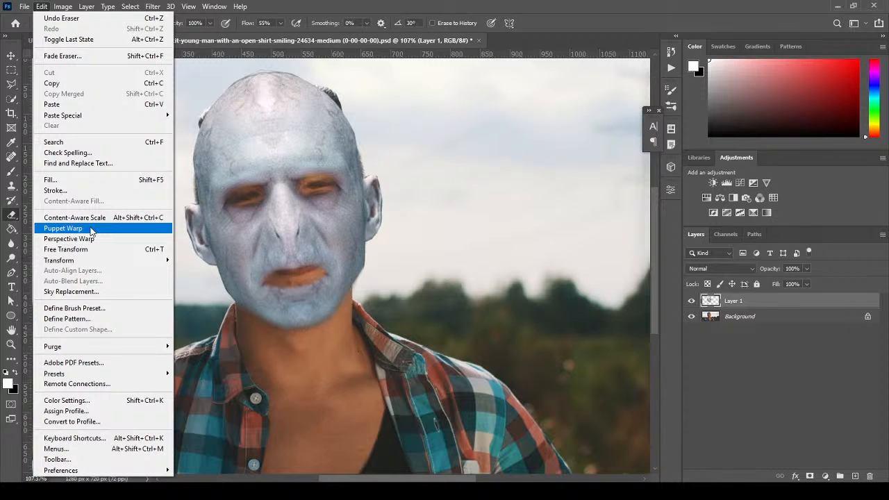
pyautogui.click(63, 228)
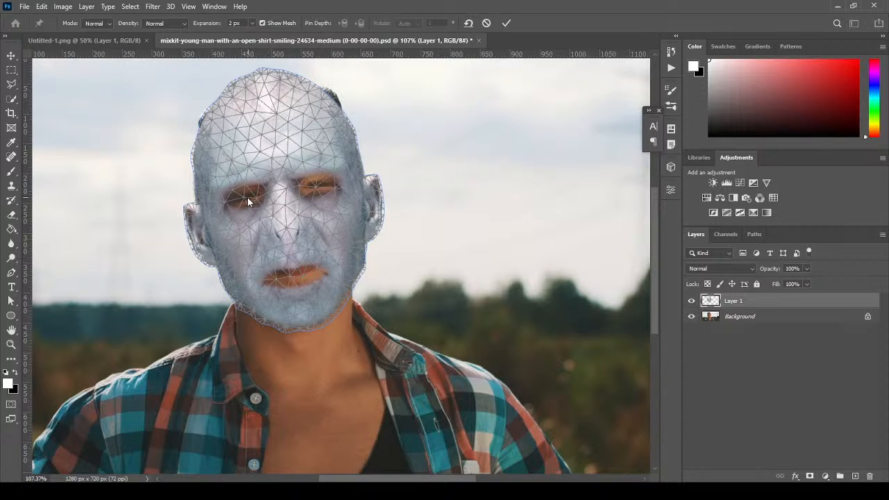
pyautogui.scroll(3, 234, 194)
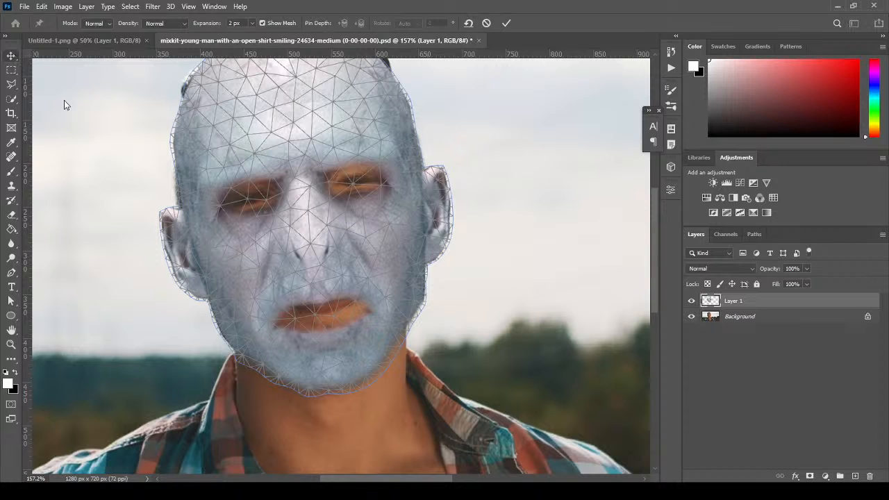
pyautogui.click(242, 248)
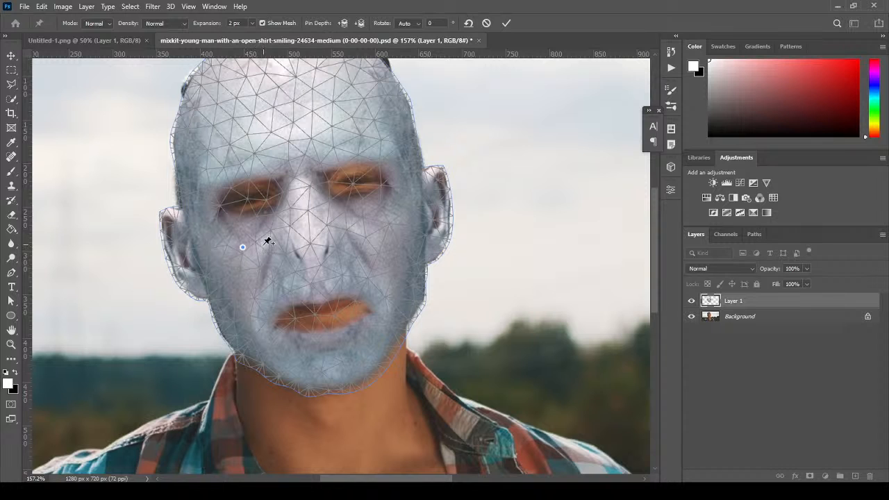
pyautogui.press('Delete')
pyautogui.moveTo(286, 191); pyautogui.dragTo(286, 200)
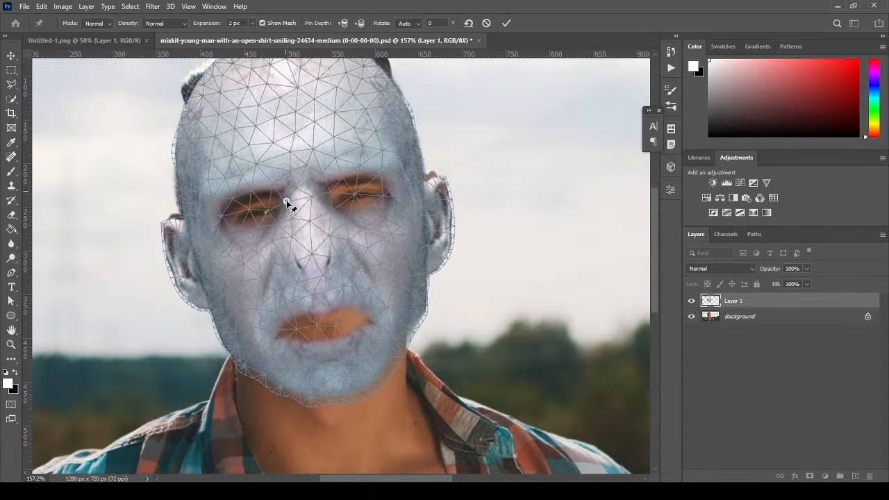
pyautogui.hotkey('ctrl', 'z')
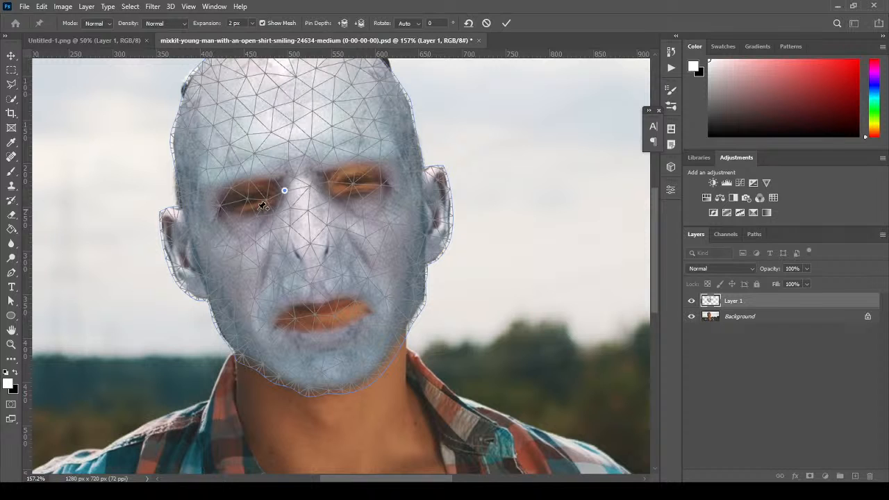
pyautogui.moveTo(286, 189); pyautogui.dragTo(288, 203)
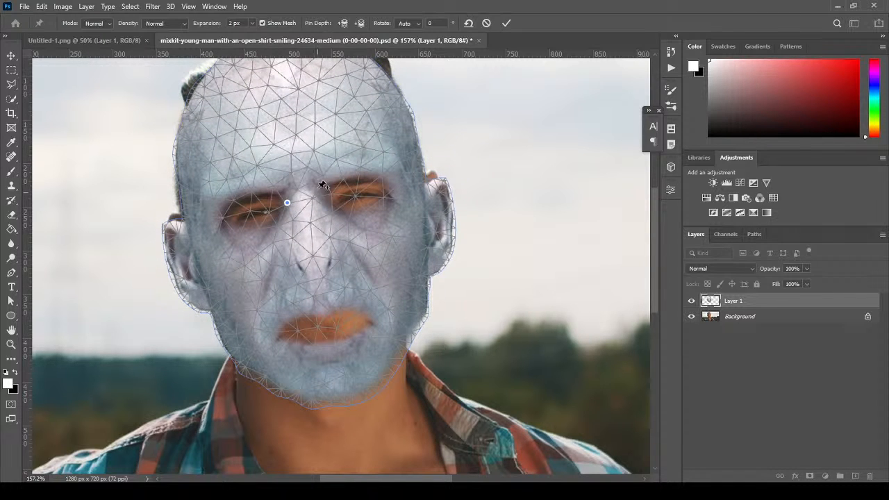
# Fit the eye openings over the man's eyes with pins at their remaining corners, and anchor the tops of both ears
pyautogui.moveTo(323, 164); pyautogui.dragTo(327, 193)
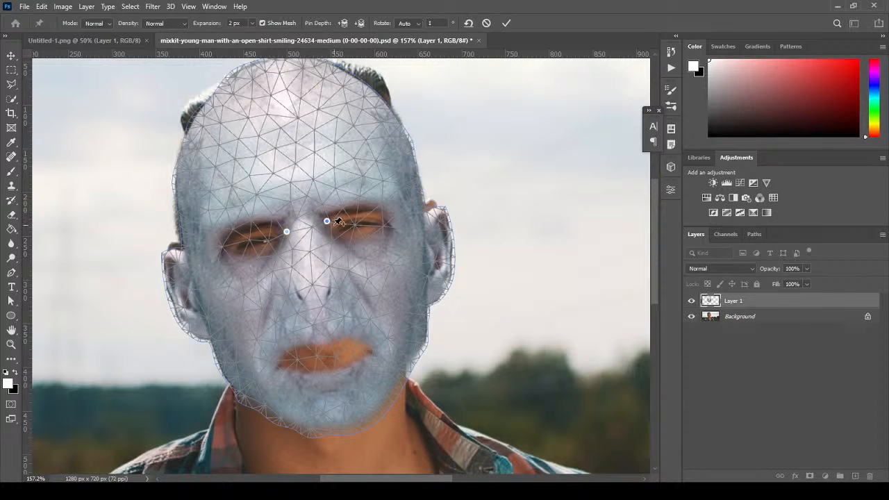
pyautogui.moveTo(327, 224); pyautogui.dragTo(329, 232)
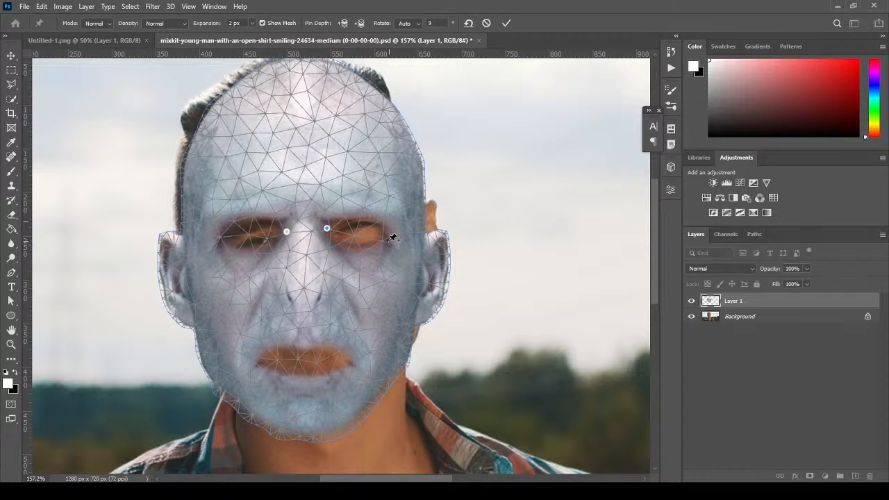
pyautogui.moveTo(391, 241); pyautogui.dragTo(393, 226)
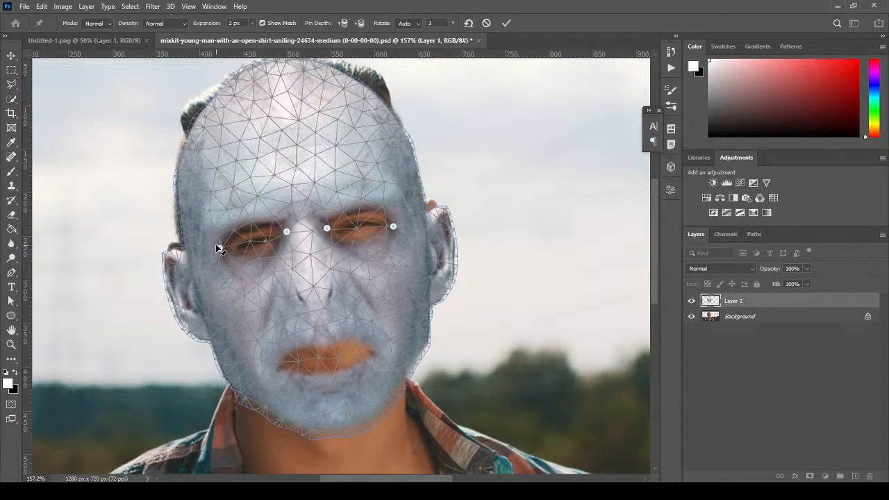
pyautogui.moveTo(224, 249); pyautogui.dragTo(175, 249)
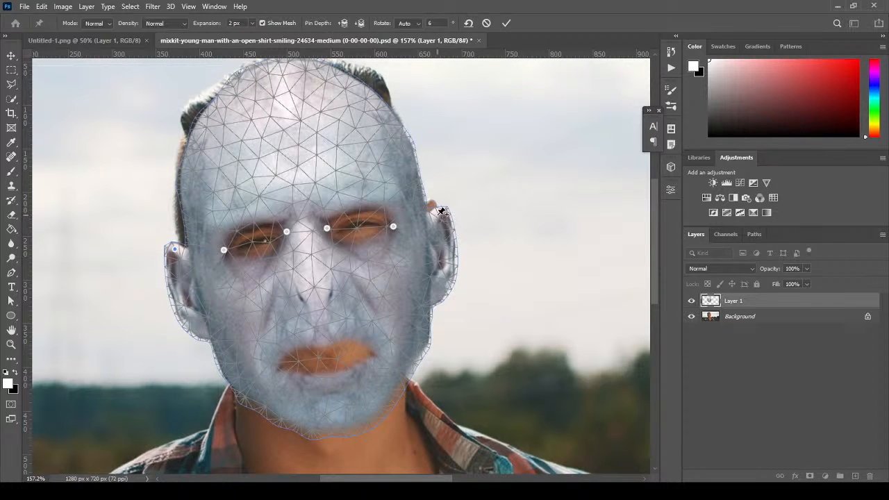
pyautogui.moveTo(433, 208); pyautogui.dragTo(434, 208)
# Pin both sides of the upper forehead and stretch the scalp outward over the man's hair
pyautogui.moveTo(379, 220); pyautogui.dragTo(389, 266)
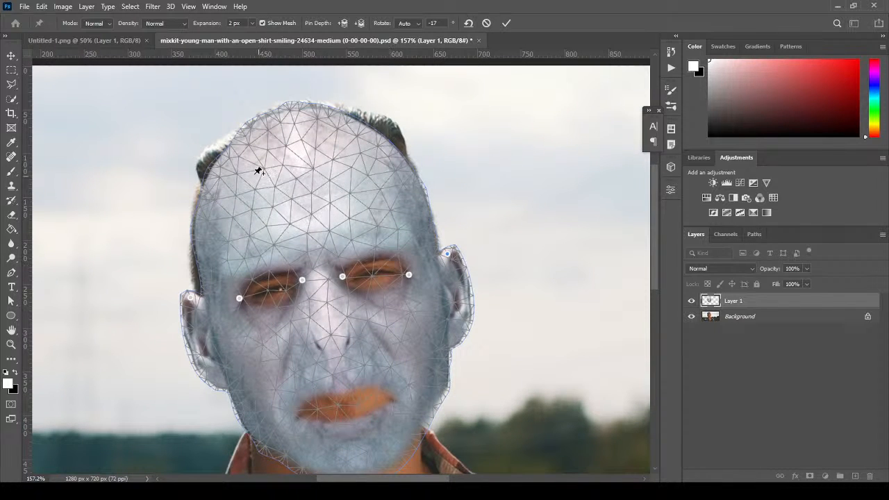
pyautogui.click(233, 174)
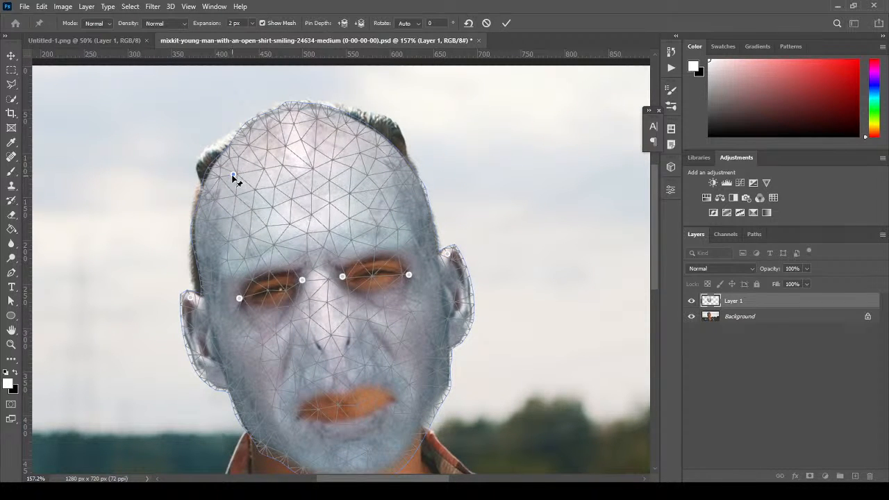
pyautogui.moveTo(233, 174); pyautogui.dragTo(216, 160)
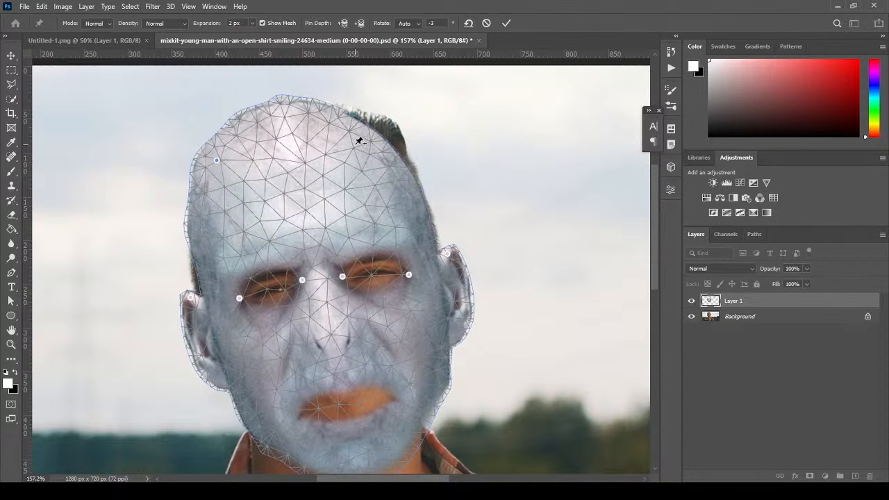
pyautogui.click(349, 143)
pyautogui.moveTo(349, 143); pyautogui.dragTo(368, 139)
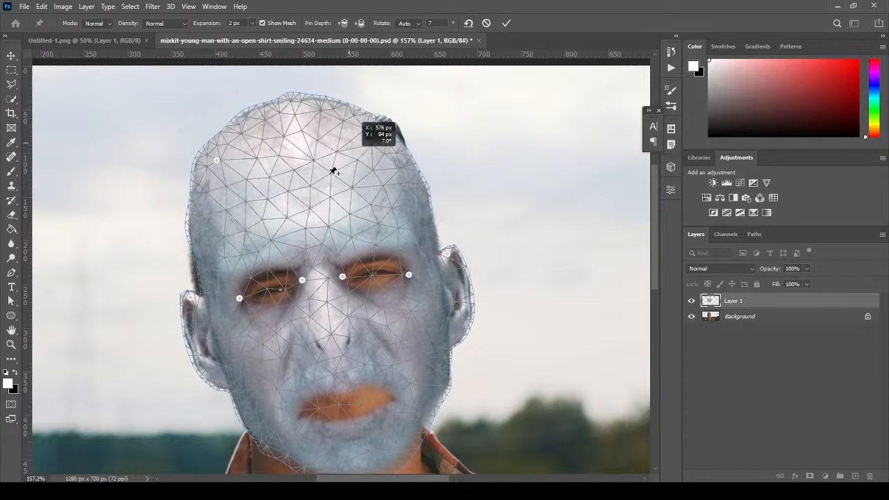
# Extend the mask outward at the temple and beside the ear, and pull the opposite scalp pin further over the remaining hair
pyautogui.click(209, 266)
pyautogui.moveTo(210, 265); pyautogui.dragTo(200, 268)
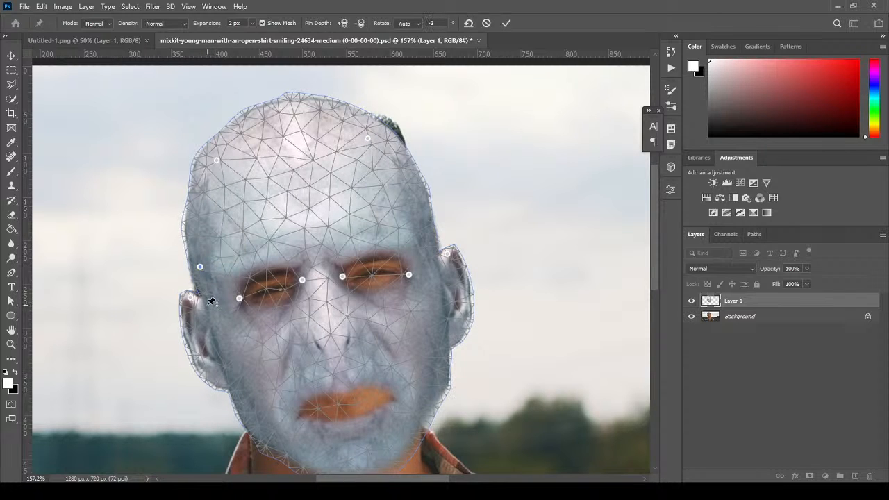
pyautogui.click(203, 298)
pyautogui.moveTo(203, 298); pyautogui.dragTo(197, 292)
pyautogui.moveTo(374, 308); pyautogui.dragTo(354, 275)
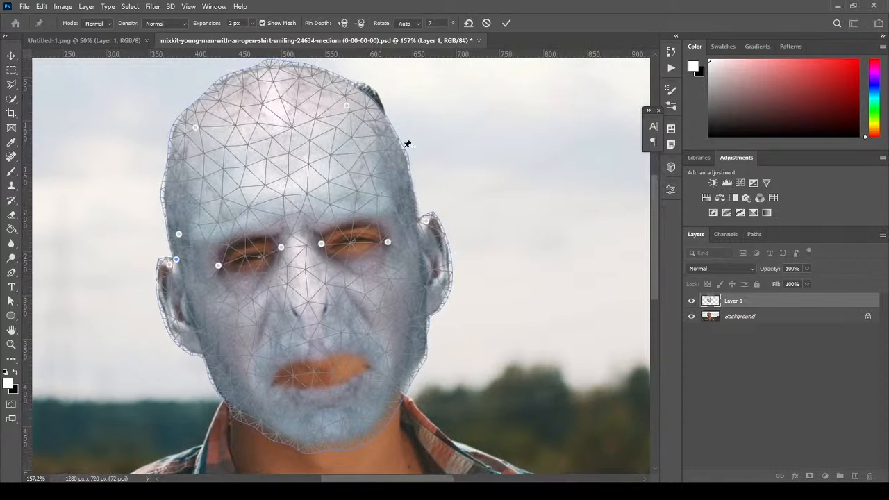
pyautogui.click(347, 109)
pyautogui.moveTo(347, 109); pyautogui.dragTo(353, 98)
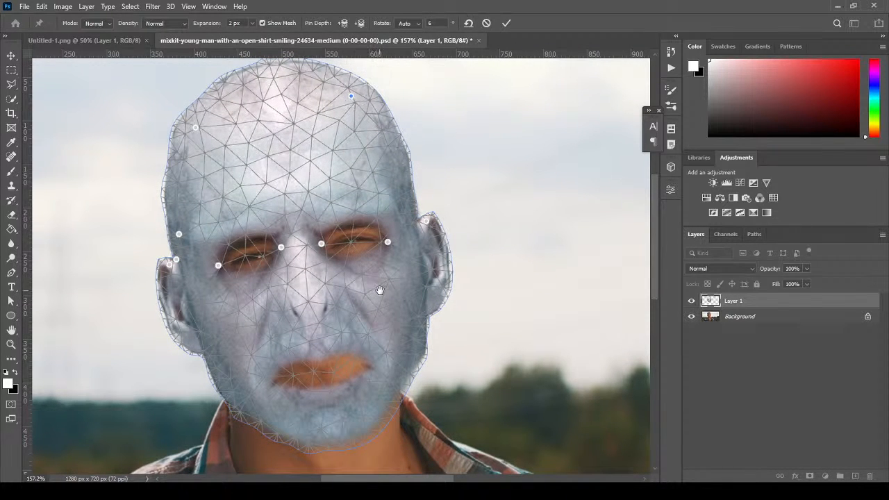
# Warp the mouth opening onto the man's lips with pins above, below and at both corners of the mouth
pyautogui.moveTo(380, 290); pyautogui.dragTo(373, 232)
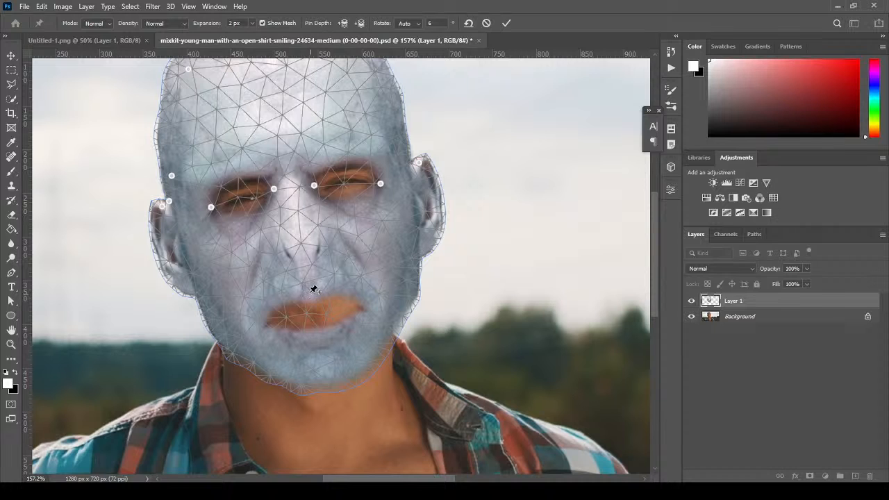
pyautogui.moveTo(314, 283); pyautogui.dragTo(312, 258)
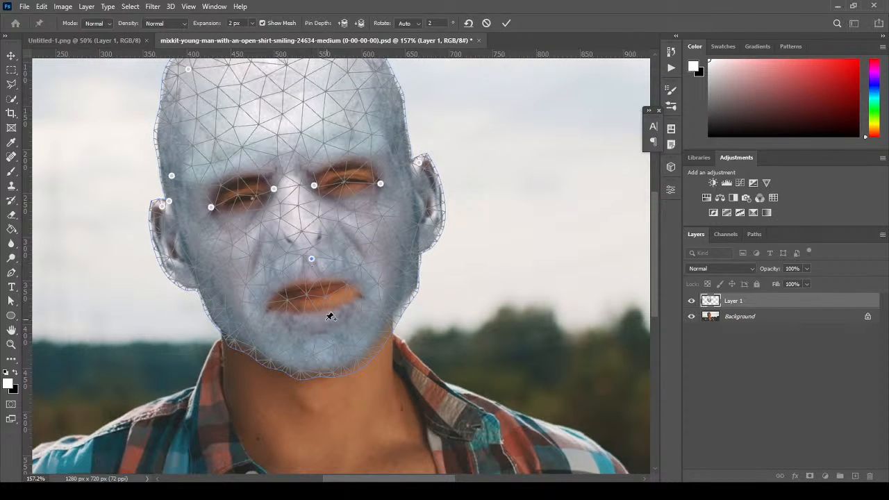
pyautogui.click(315, 320)
pyautogui.moveTo(314, 321); pyautogui.dragTo(260, 294)
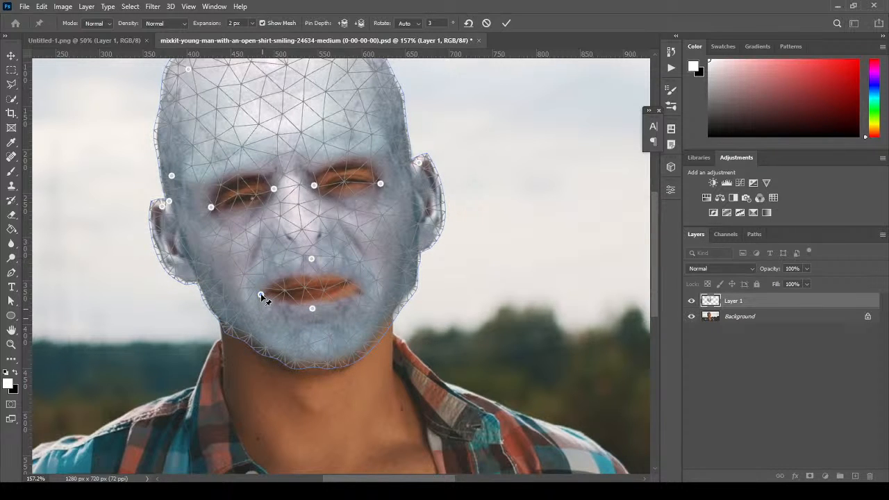
pyautogui.click(362, 293)
pyautogui.moveTo(362, 292); pyautogui.dragTo(359, 279)
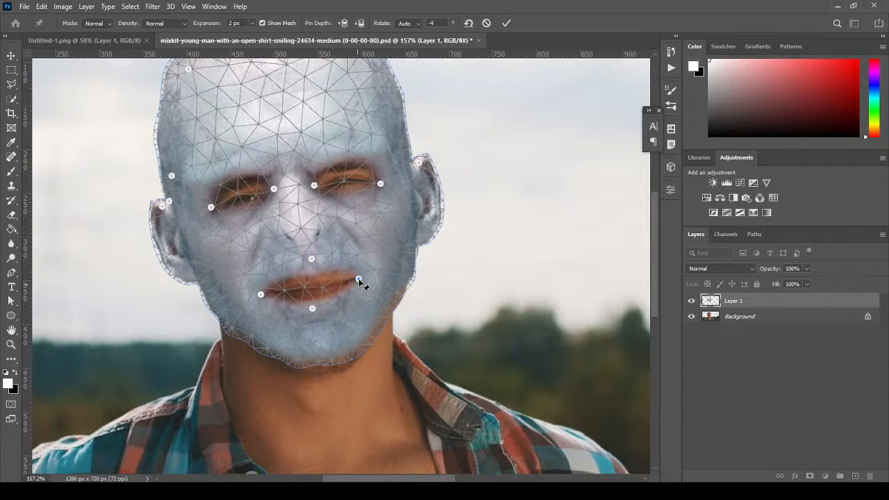
# Pull the chin down to the man's chin, adjust both sides of the jaw with pins, and apply the Puppet Warp
pyautogui.moveTo(324, 357); pyautogui.dragTo(328, 367)
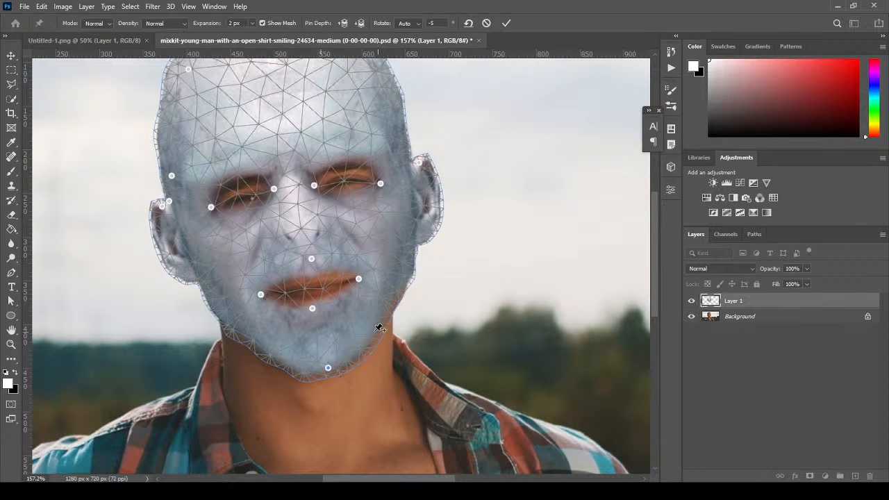
pyautogui.moveTo(382, 303); pyautogui.dragTo(377, 306)
pyautogui.click(241, 323)
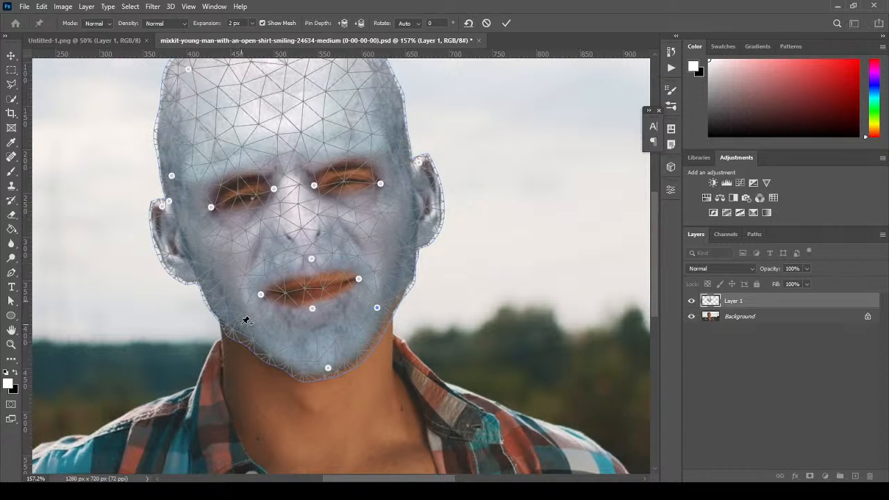
pyautogui.moveTo(242, 324); pyautogui.dragTo(244, 322)
pyautogui.click(506, 23)
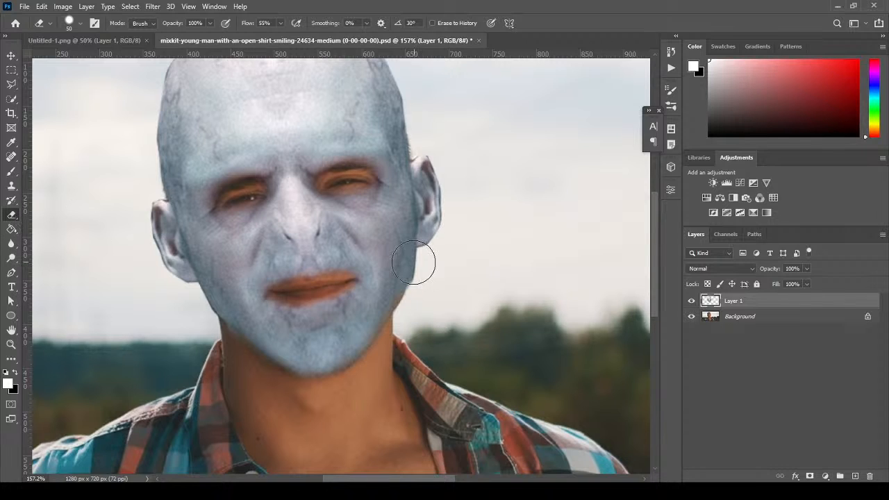
# Clone pale skin over the exposed jaw edge beside the mouth using a 25 px Clone Stamp brush
pyautogui.click(11, 186)
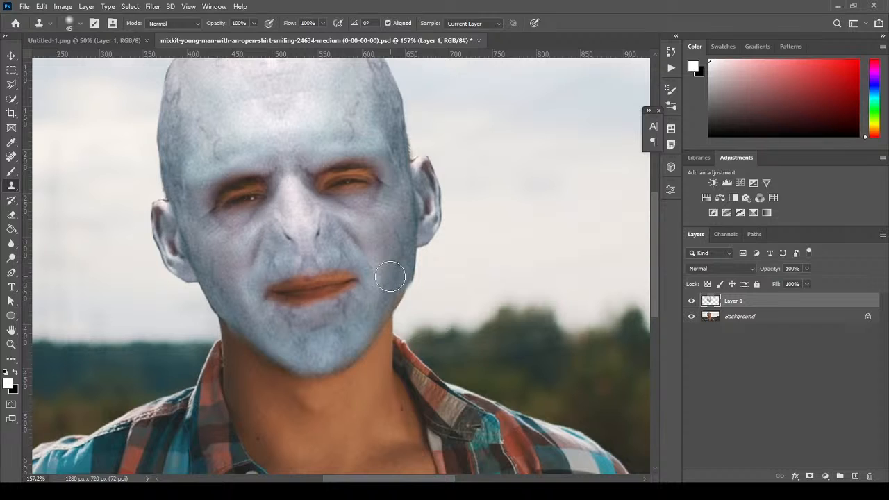
pyautogui.press('[')
pyautogui.press('[')
pyautogui.moveTo(398, 282)
pyautogui.mouseDown()
pyautogui.moveTo(383, 306)
pyautogui.moveTo(373, 304)
pyautogui.mouseUp()
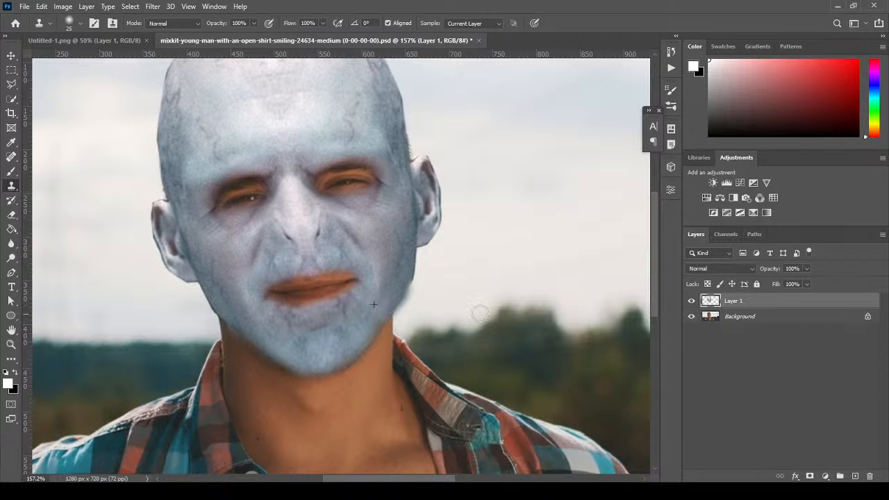
# Erase the excess cloned skin outside the jawline with the 50 px Eraser
pyautogui.click(13, 214)
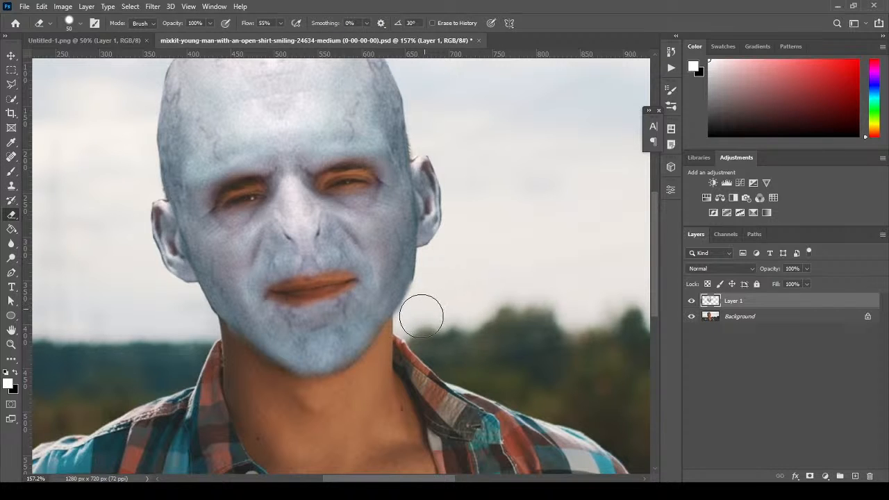
pyautogui.moveTo(422, 317); pyautogui.dragTo(431, 298)
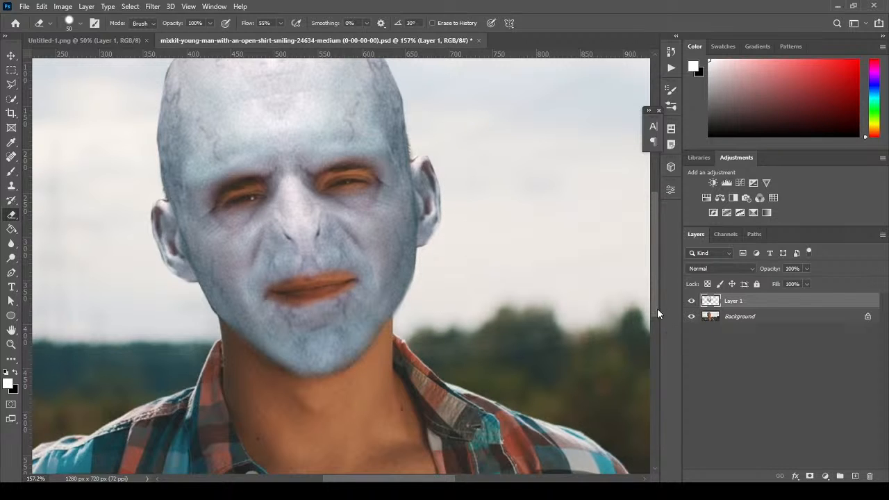
pyautogui.scroll(1, 654, 289)
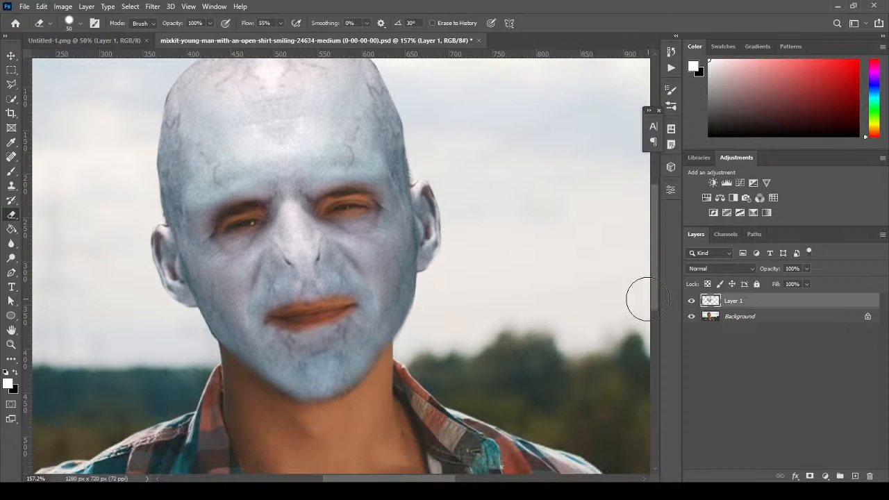
pyautogui.click(11, 344)
pyautogui.rightClick(327, 294)
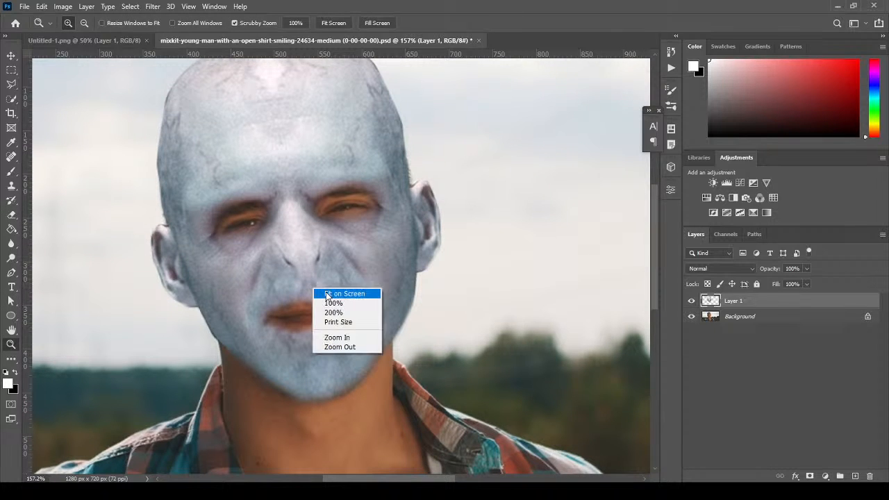
pyautogui.click(340, 294)
pyautogui.click(743, 318)
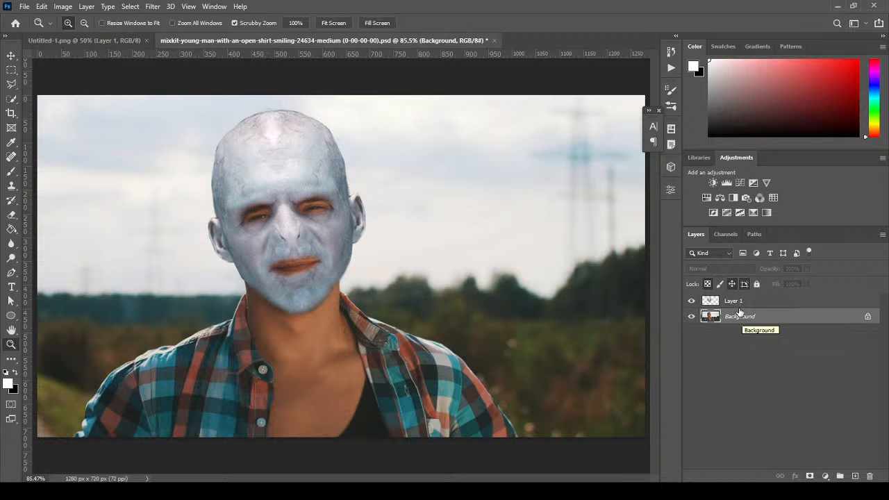
pyautogui.click(738, 305)
pyautogui.click(41, 6)
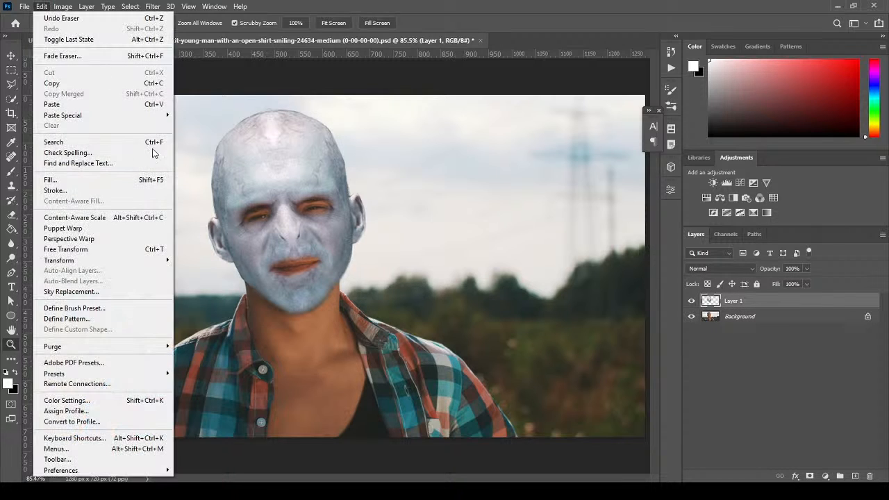
pyautogui.moveTo(148, 260)
pyautogui.click(221, 287)
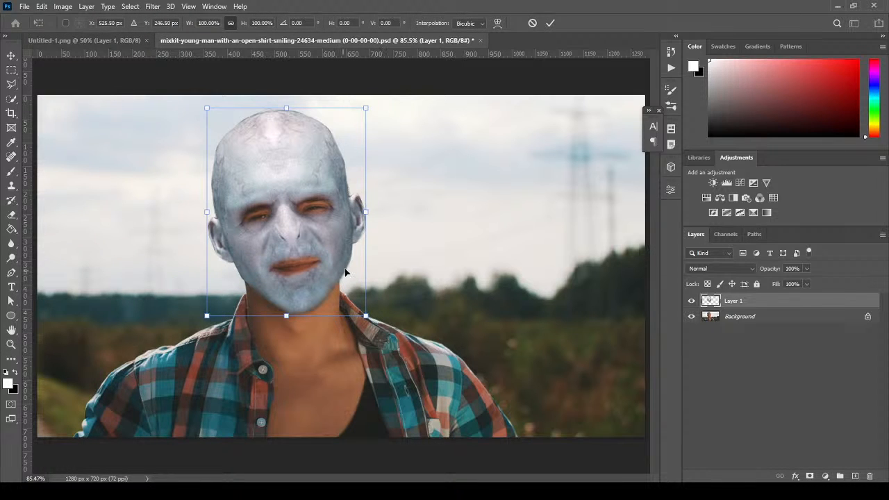
pyautogui.press('Return')
pyautogui.press('z')
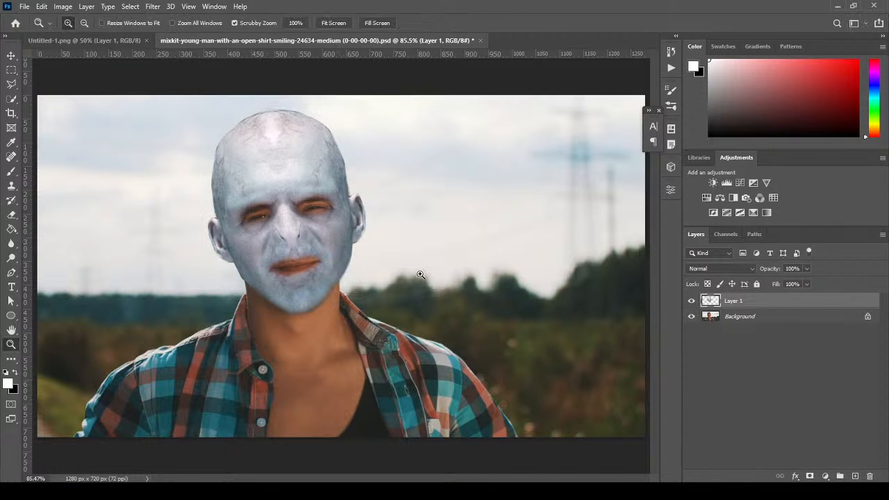
# Delete the Background layer so that only the face mask layer is kept
pyautogui.click(774, 317)
pyautogui.click(870, 477)
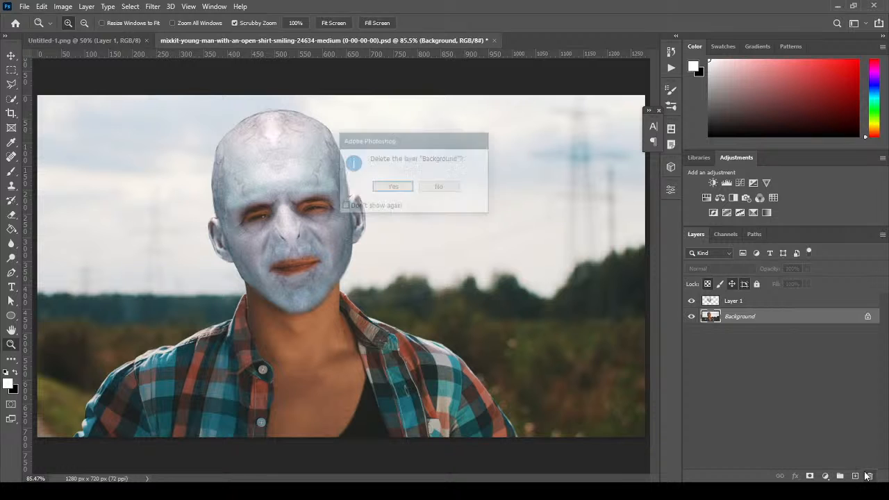
pyautogui.click(387, 187)
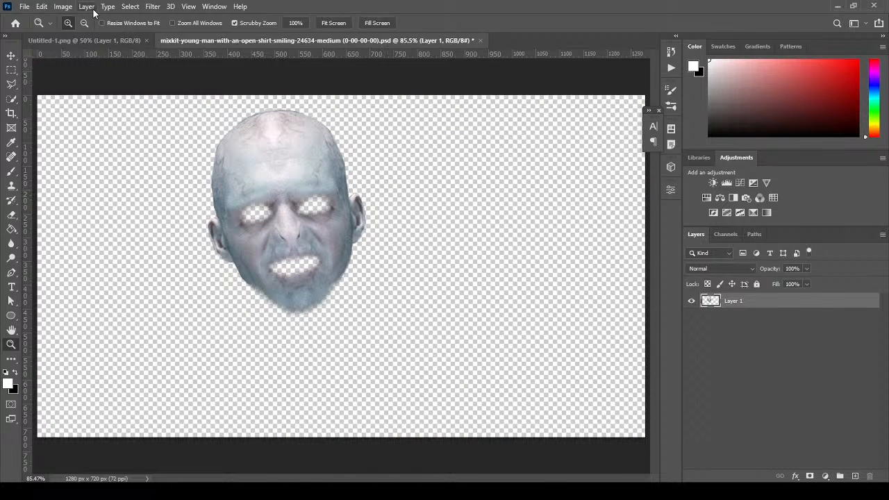
# Trim the canvas around the face mask on all four sides, based on the bottom right pixel color
pyautogui.click(63, 7)
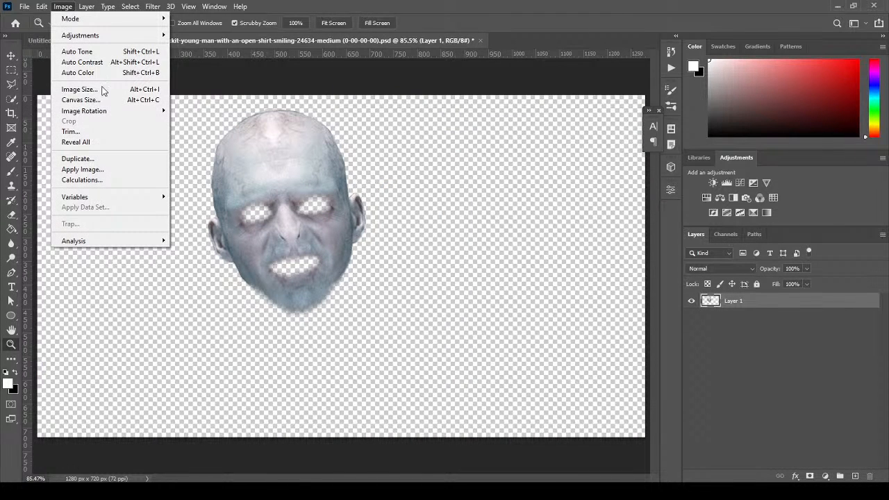
pyautogui.click(105, 136)
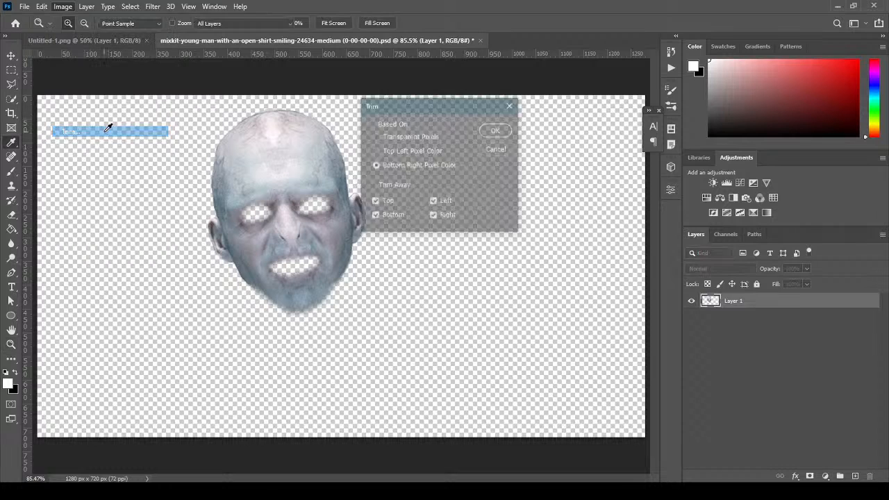
pyautogui.click(497, 132)
pyautogui.press('z')
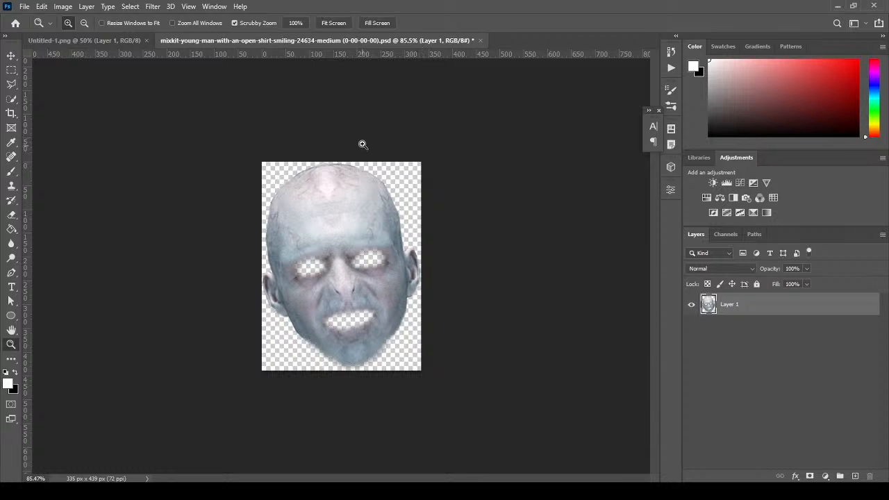
# Save the trimmed face as a PNG named mask, and quit Photoshop without saving changes to the PSD document
pyautogui.click(28, 7)
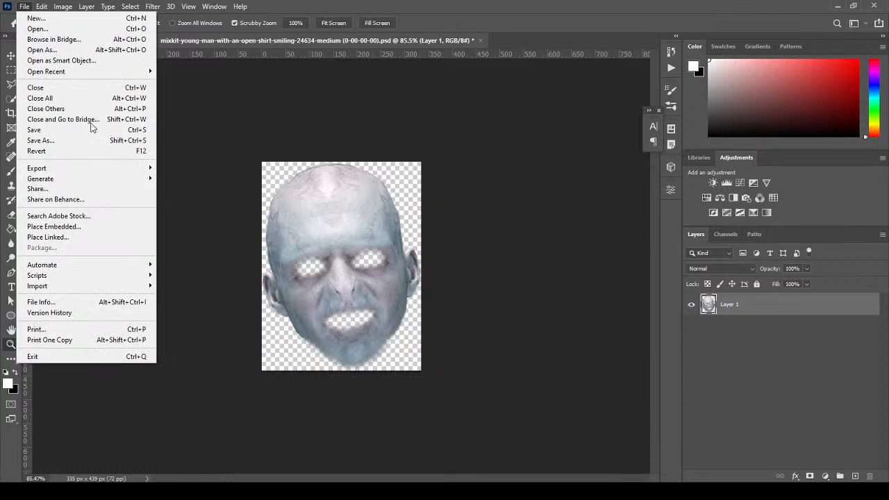
pyautogui.click(95, 141)
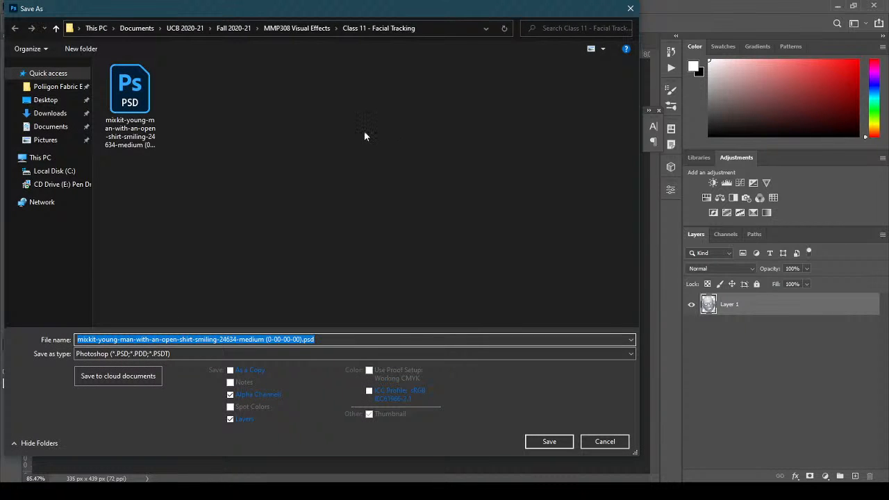
pyautogui.click(339, 354)
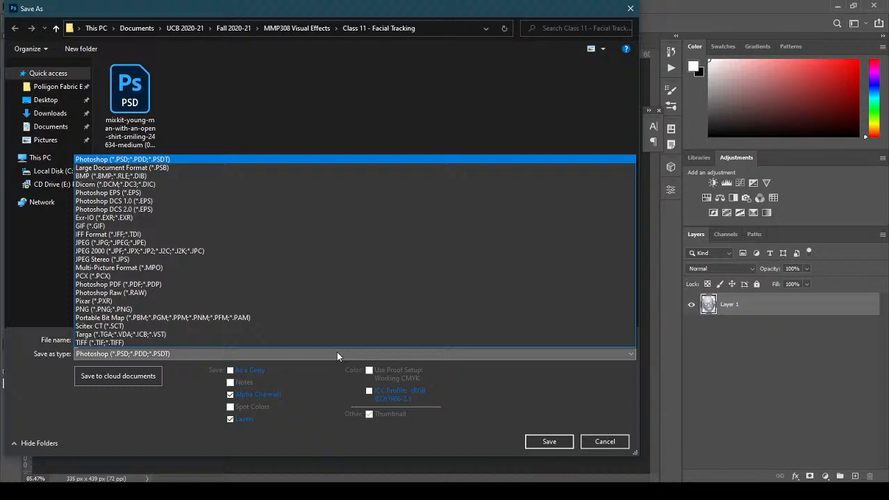
pyautogui.click(273, 310)
pyautogui.click(284, 339)
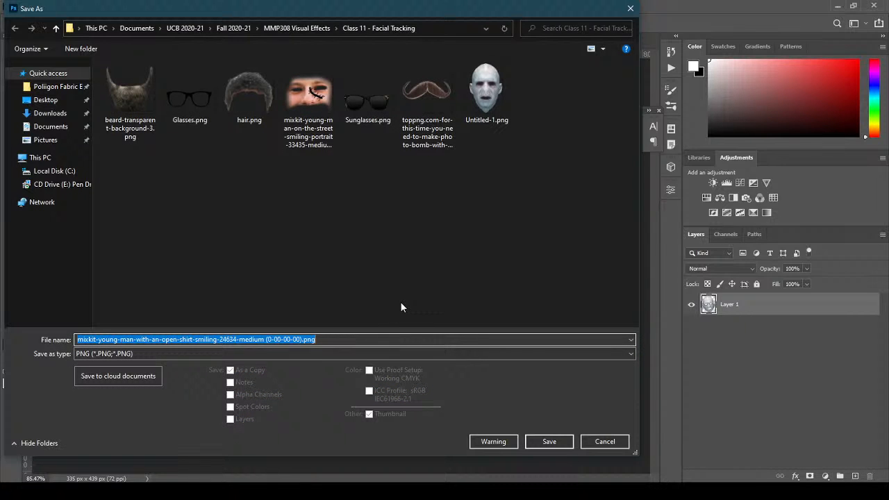
pyautogui.write('mask')
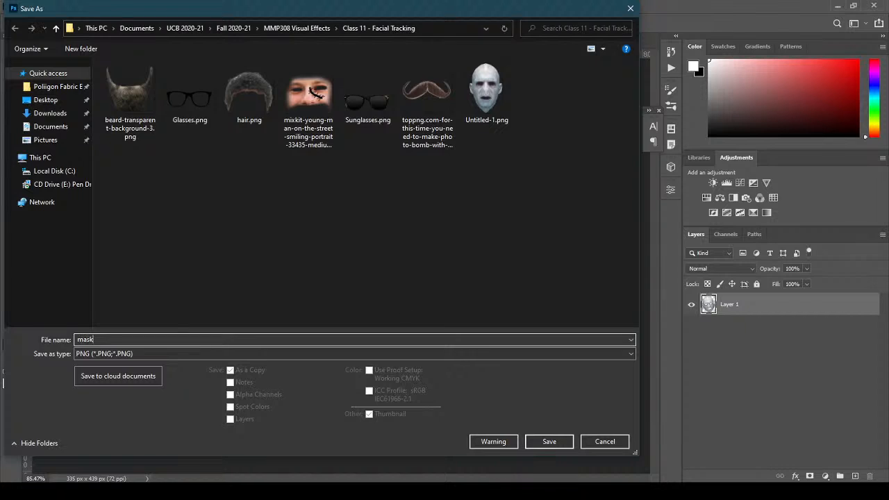
pyautogui.press('Return')
pyautogui.press('Return')
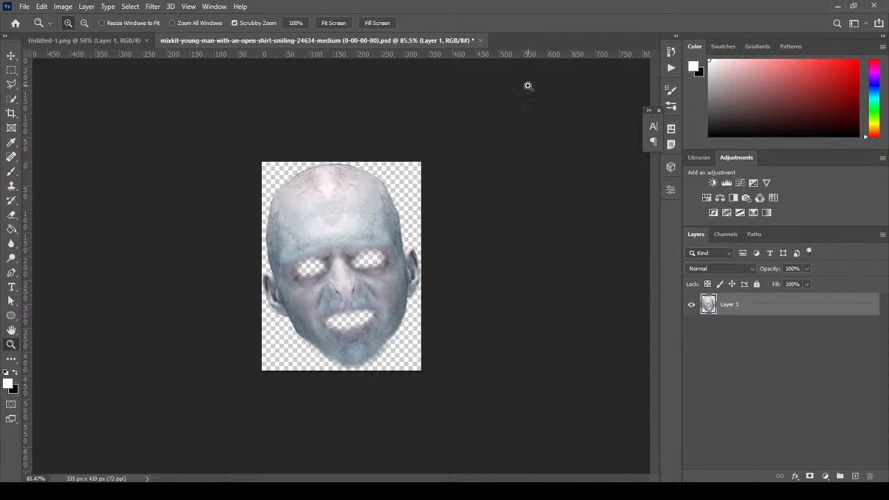
pyautogui.click(874, 7)
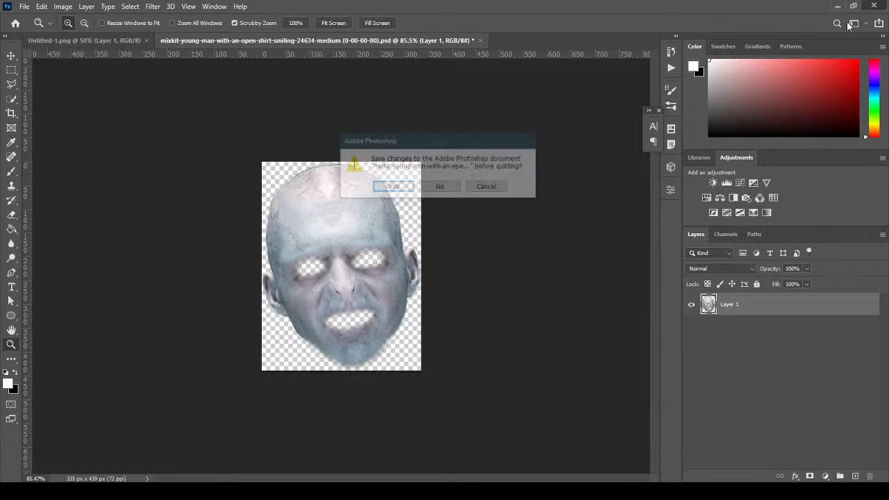
pyautogui.click(445, 189)
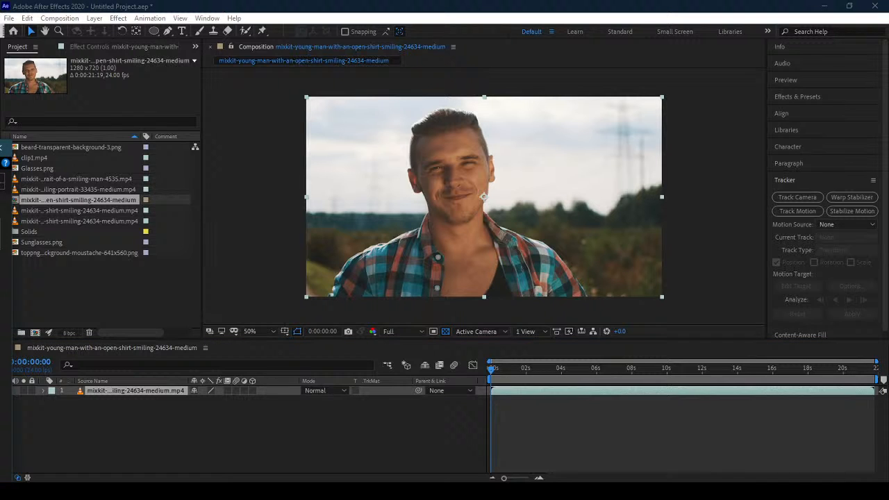
# Import mask.png into the After Effects project and add it to the composition above the video layer
pyautogui.moveTo(3, 299); pyautogui.dragTo(121, 312)
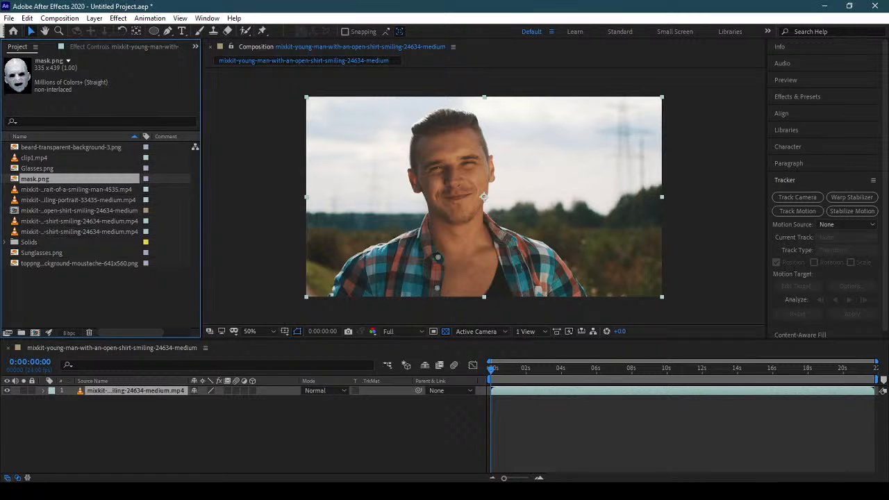
pyautogui.moveTo(65, 181); pyautogui.dragTo(127, 395)
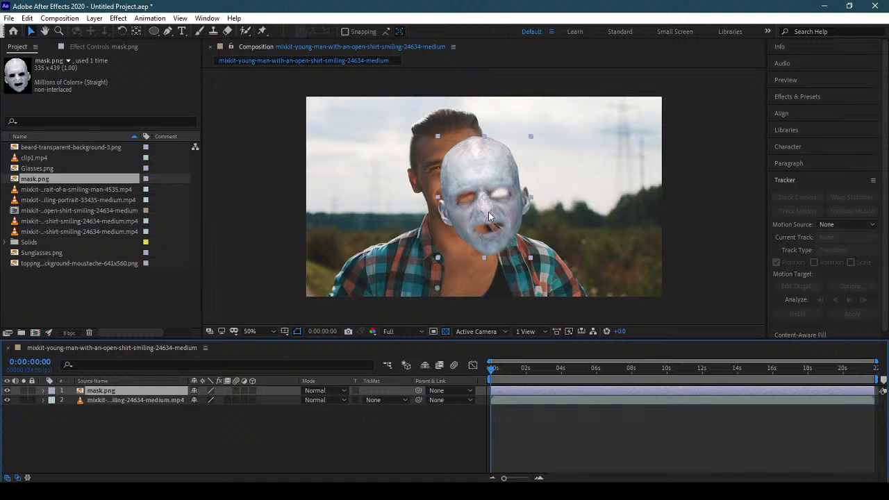
# Move the mask image over the man's face so its eye and mouth openings line up with his features
pyautogui.scroll(4, 487, 192)
pyautogui.scroll(-2, 476, 208)
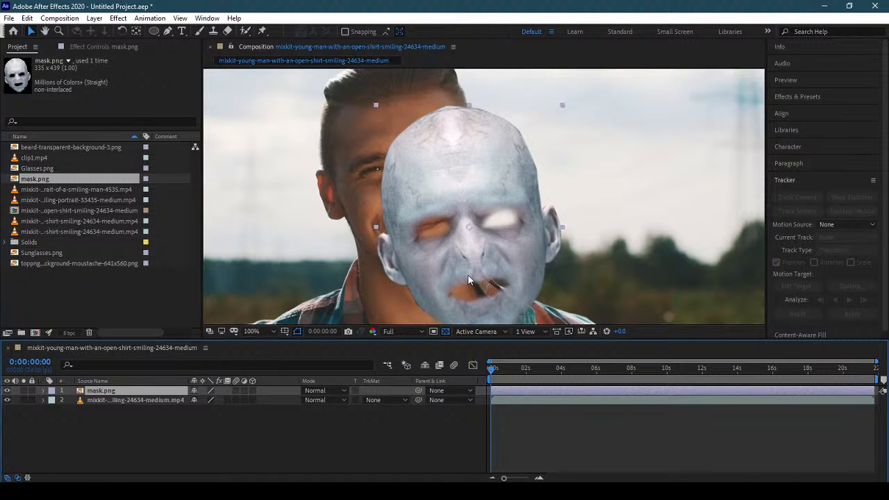
pyautogui.moveTo(477, 260); pyautogui.dragTo(412, 191)
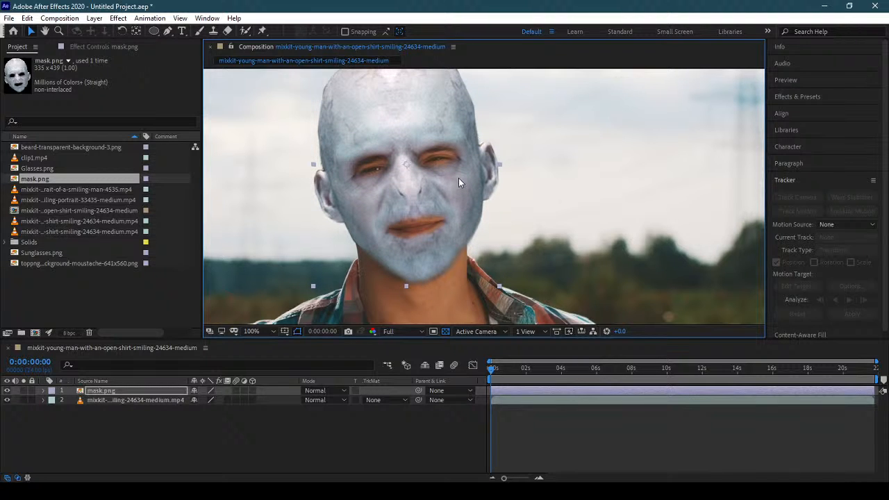
pyautogui.press('space')
pyautogui.moveTo(451, 164)
pyautogui.mouseDown()
pyautogui.moveTo(452, 235)
pyautogui.moveTo(452, 182)
pyautogui.mouseUp()
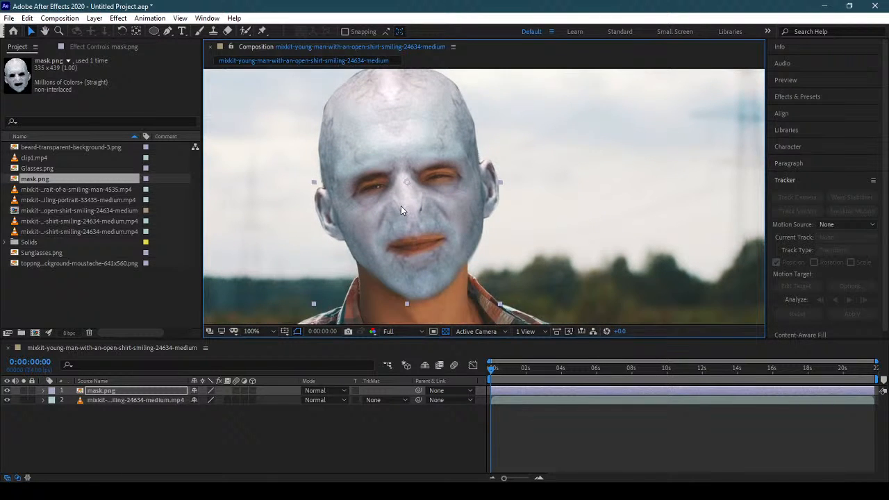
# Hide the mask.png layer and draw an elliptical mask around the man's head on the video layer
pyautogui.scroll(-2, 400, 206)
pyautogui.press('space')
pyautogui.moveTo(417, 222); pyautogui.dragTo(438, 195)
pyautogui.click(7, 391)
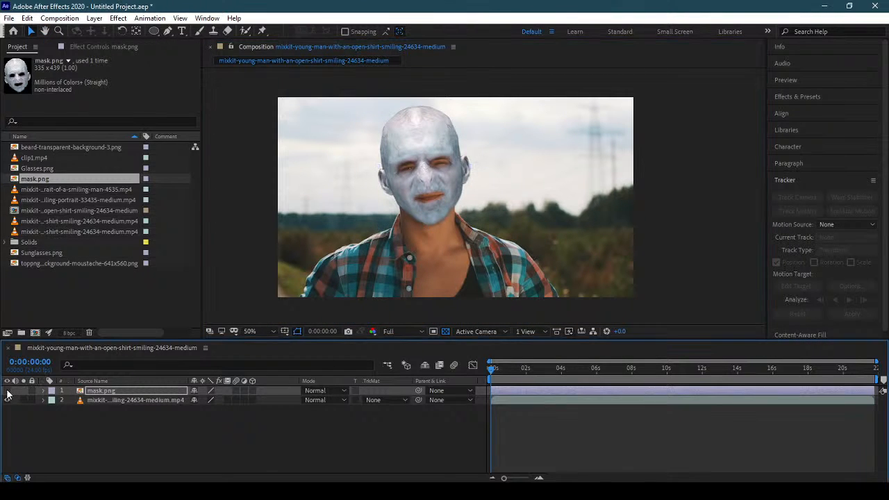
pyautogui.click(136, 399)
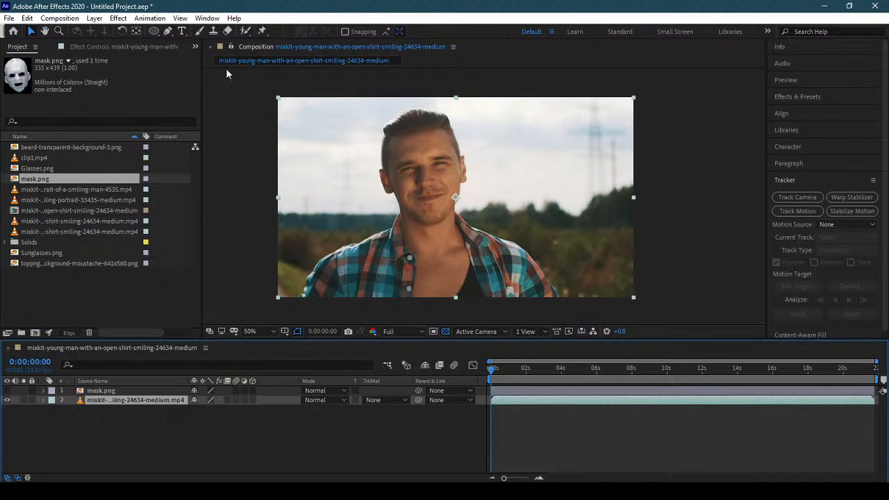
pyautogui.click(154, 31)
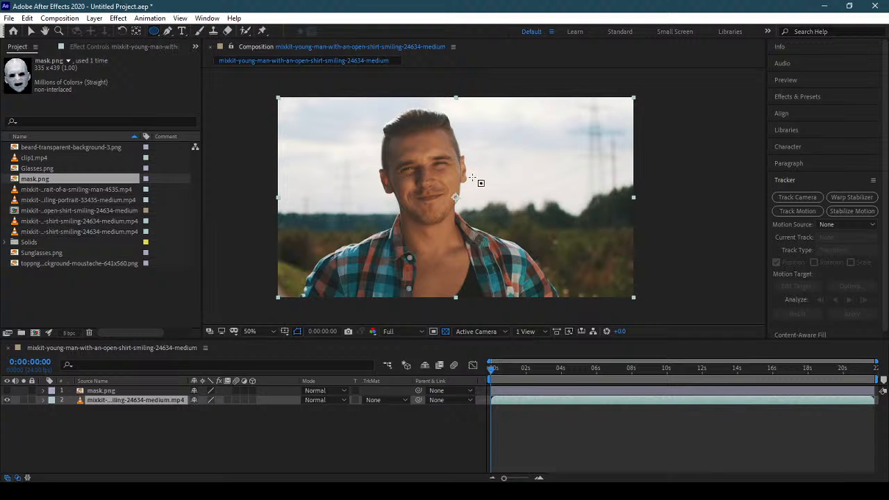
pyautogui.moveTo(363, 104)
pyautogui.mouseDown()
pyautogui.moveTo(481, 214)
pyautogui.moveTo(485, 234)
pyautogui.mouseUp()
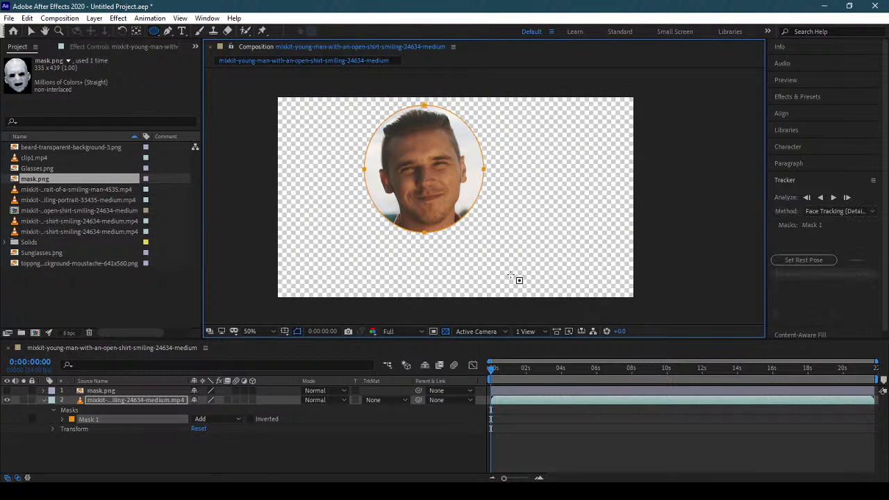
# Set the mode of the ellipse mask to None and collapse the video layer's properties
pyautogui.click(211, 420)
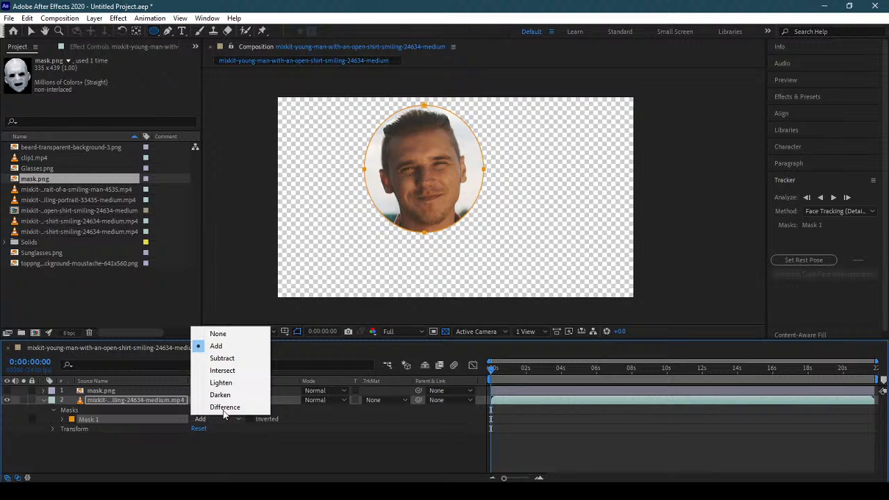
pyautogui.click(220, 334)
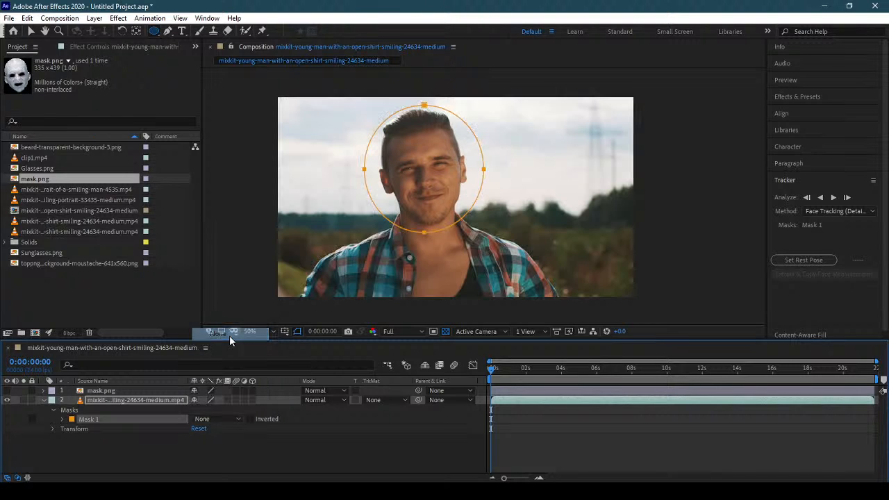
pyautogui.click(43, 400)
# Choose Face Tracking (Detailed Features) as the tracking method and select Mask 1 on the video layer for tracking
pyautogui.click(843, 212)
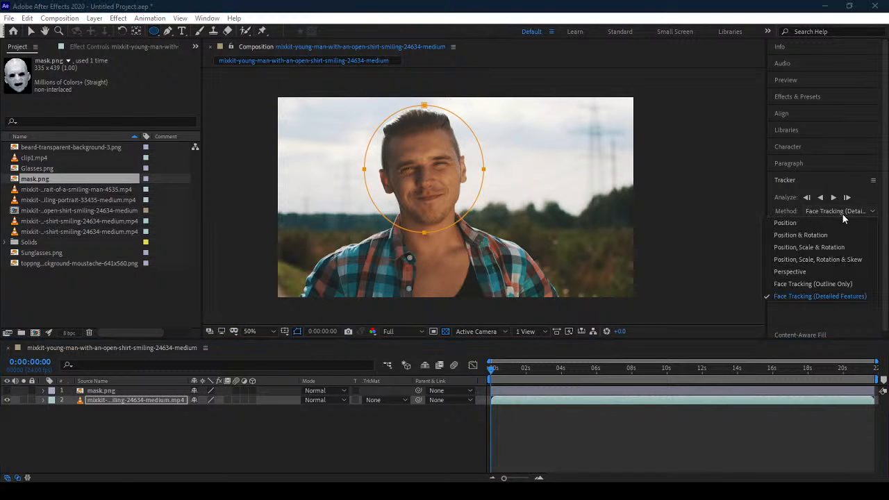
pyautogui.click(832, 298)
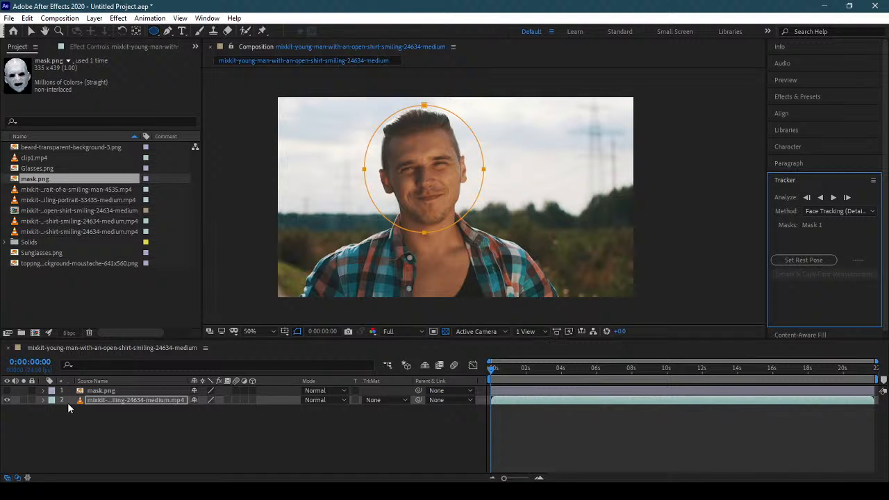
pyautogui.click(129, 401)
pyautogui.press('m')
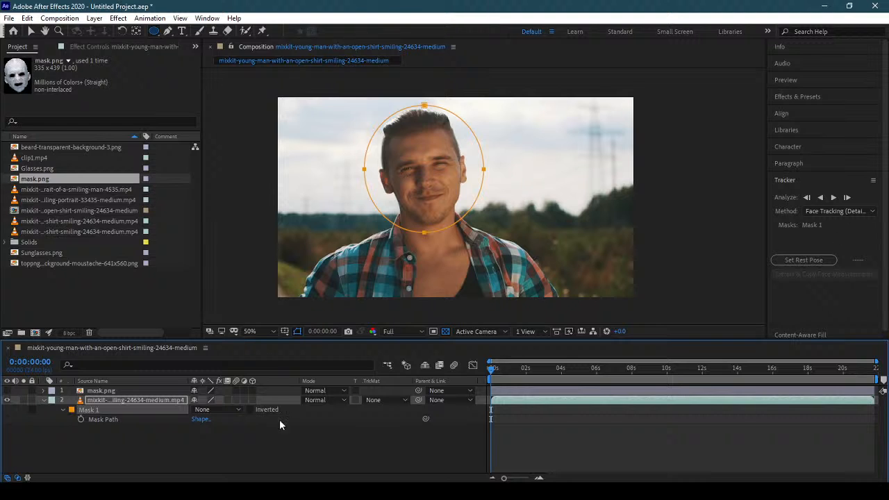
pyautogui.click(207, 443)
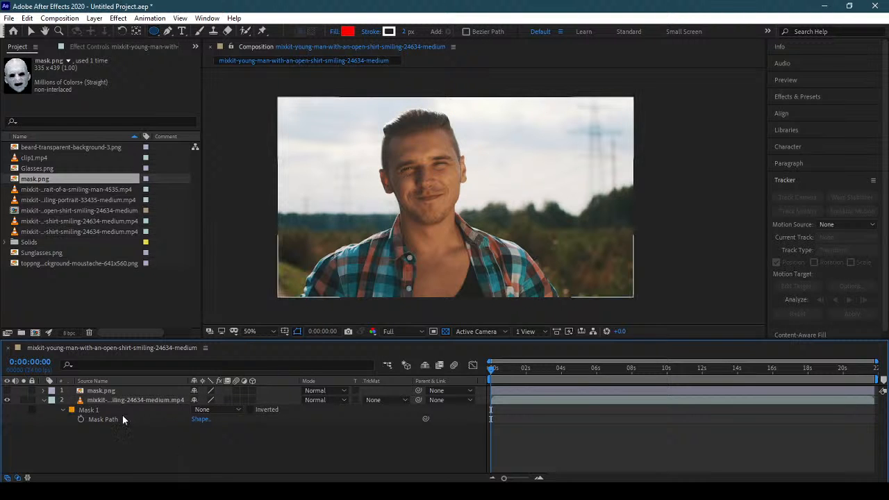
pyautogui.click(94, 412)
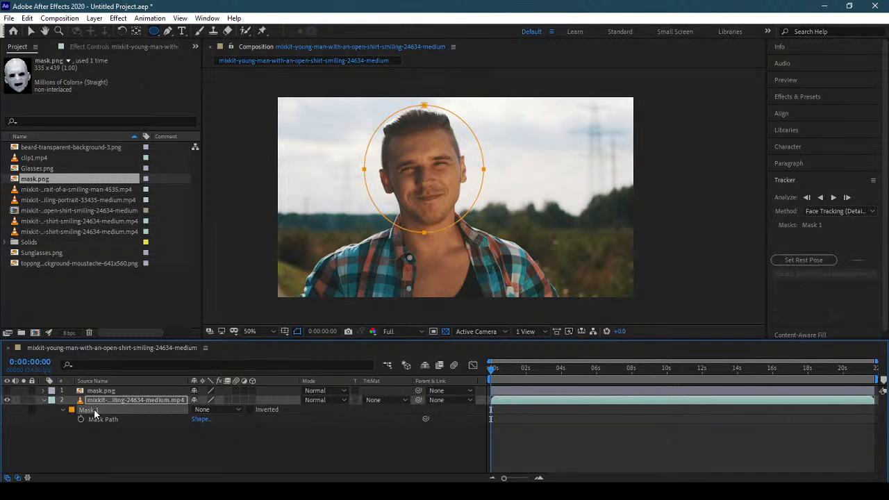
pyautogui.click(44, 401)
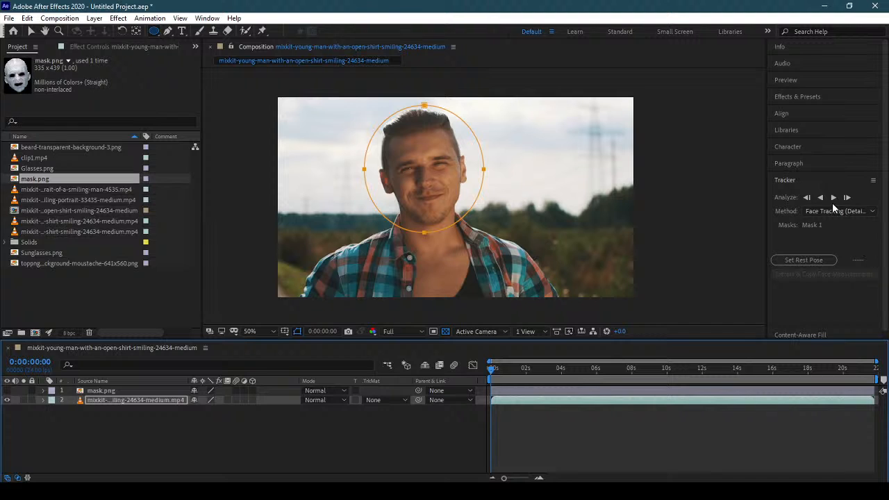
# Set the work area to end at about 0:00:08:16 and trim the composition to the work area
pyautogui.click(834, 198)
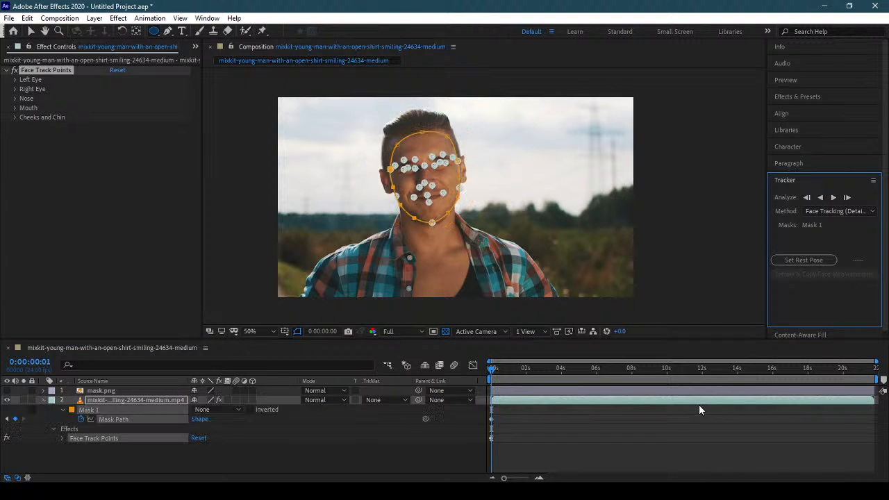
pyautogui.moveTo(519, 375); pyautogui.dragTo(644, 375)
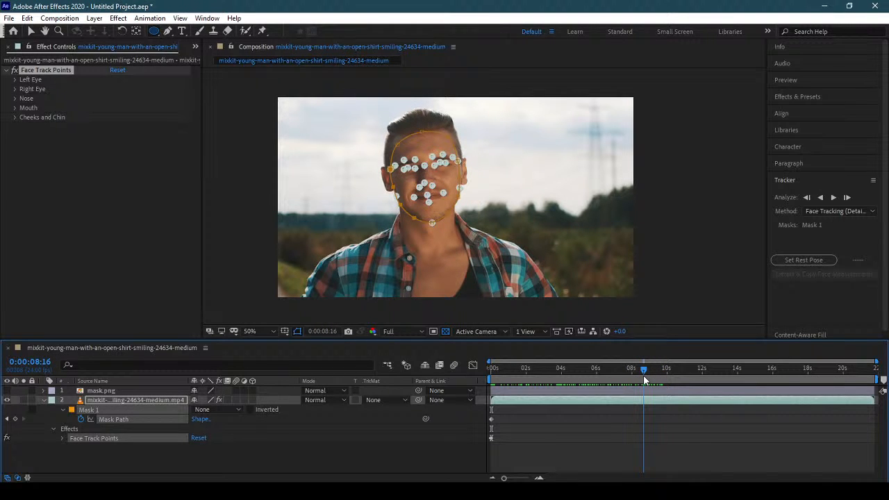
pyautogui.moveTo(879, 380); pyautogui.dragTo(647, 381)
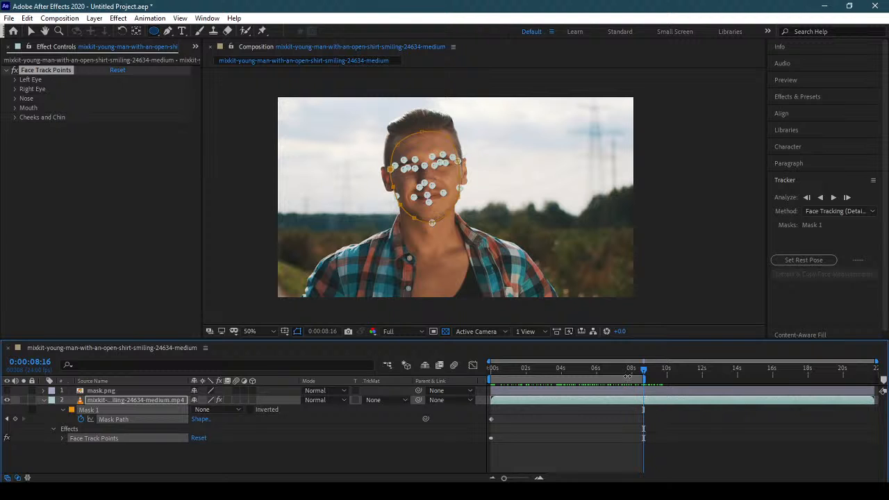
pyautogui.rightClick(628, 376)
pyautogui.click(665, 410)
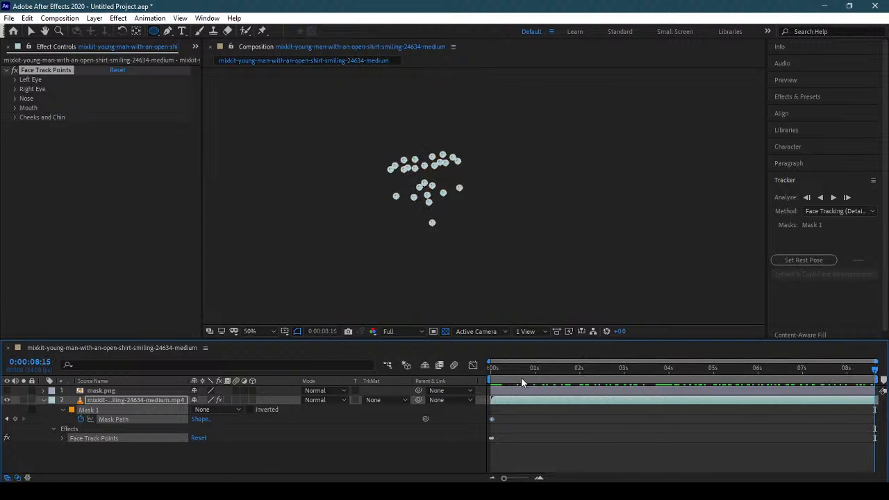
# Track the face forward through the trimmed clip from the first frame, and collapse the video layer's properties
pyautogui.moveTo(521, 368); pyautogui.dragTo(467, 367)
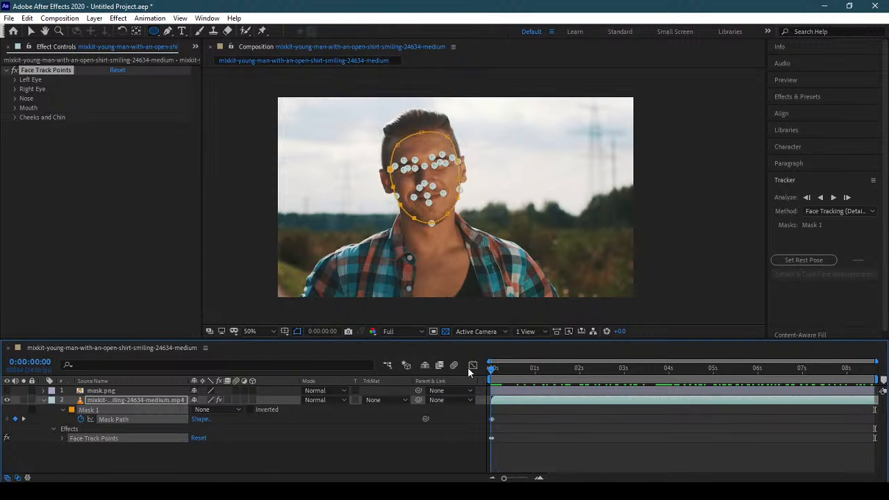
pyautogui.click(834, 198)
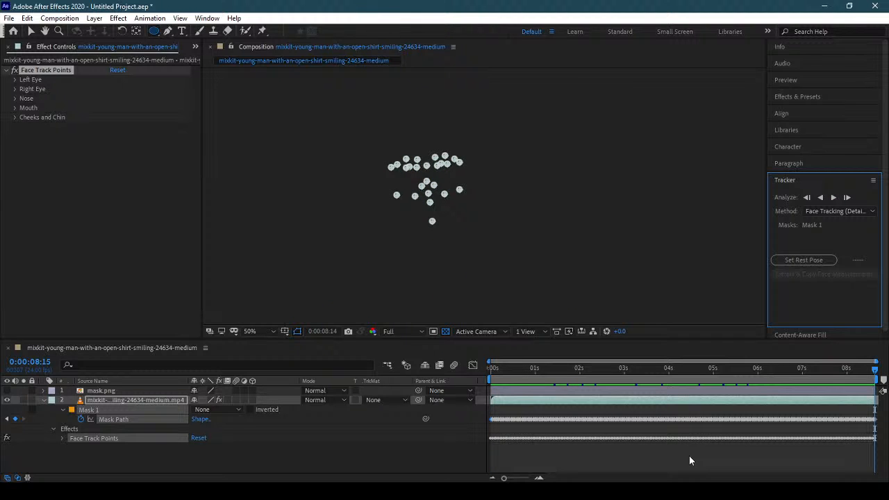
pyautogui.moveTo(539, 380); pyautogui.dragTo(483, 376)
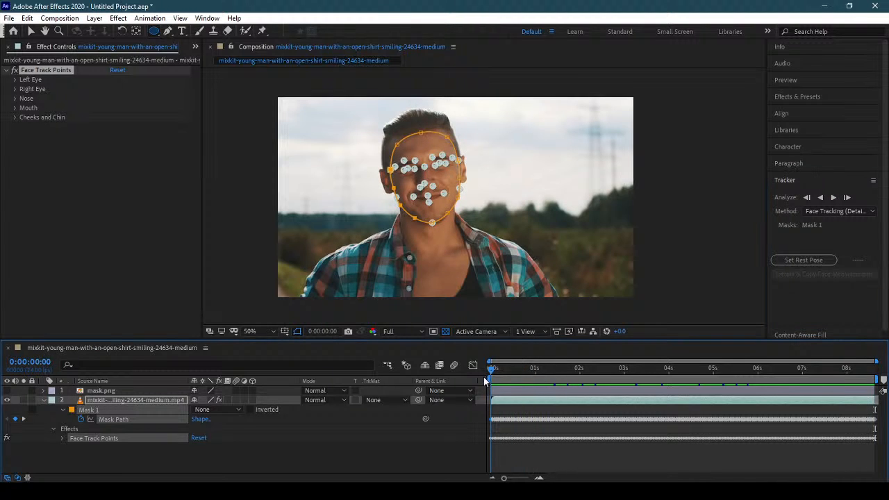
pyautogui.click(42, 400)
pyautogui.click(123, 402)
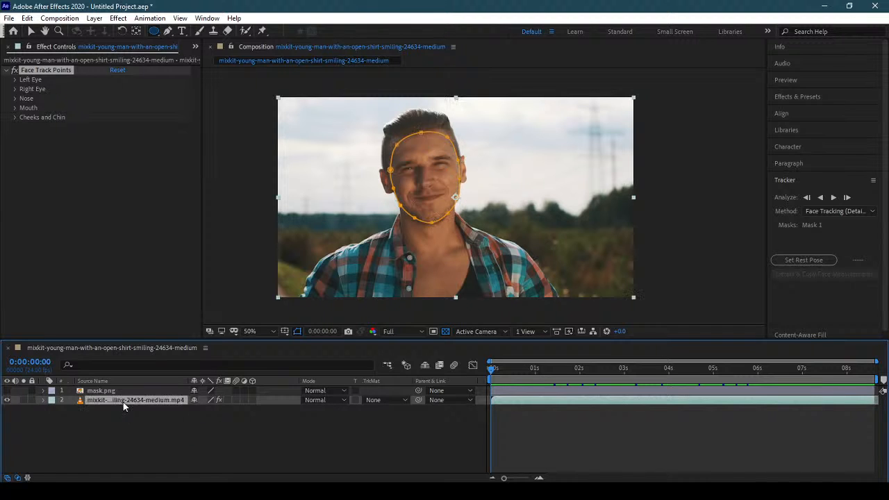
# Examine where the Face Track Points sit on the man's eyebrows, eyes, nose, mouth and chin
pyautogui.click(60, 71)
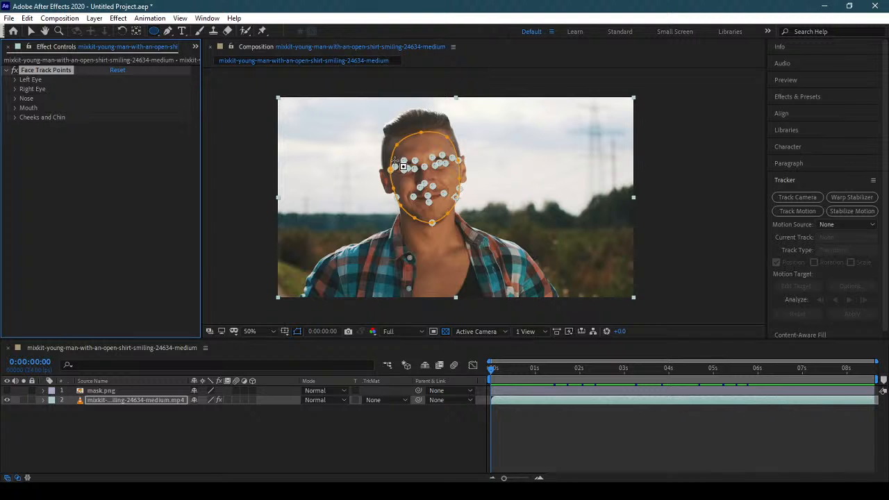
pyautogui.scroll(2, 394, 162)
pyautogui.scroll(2, 472, 206)
pyautogui.scroll(-2, 473, 208)
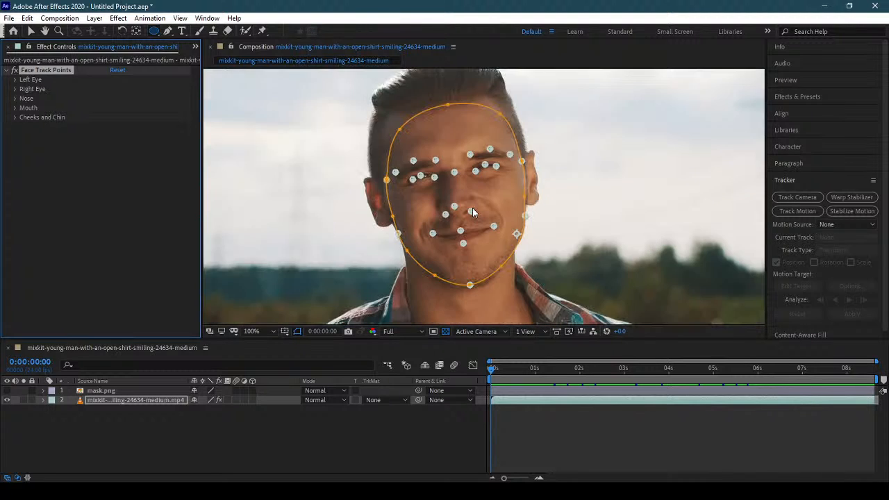
pyautogui.scroll(2, 473, 208)
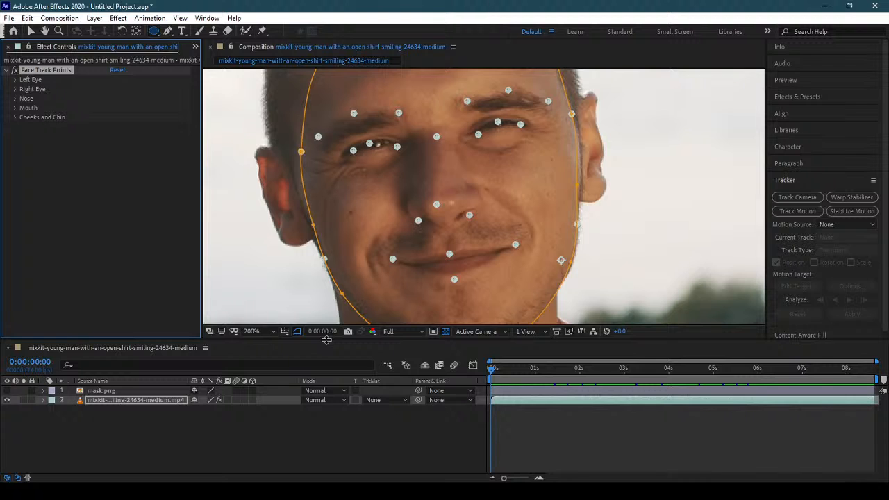
pyautogui.moveTo(326, 340); pyautogui.dragTo(285, 305)
pyautogui.scroll(-1, 430, 217)
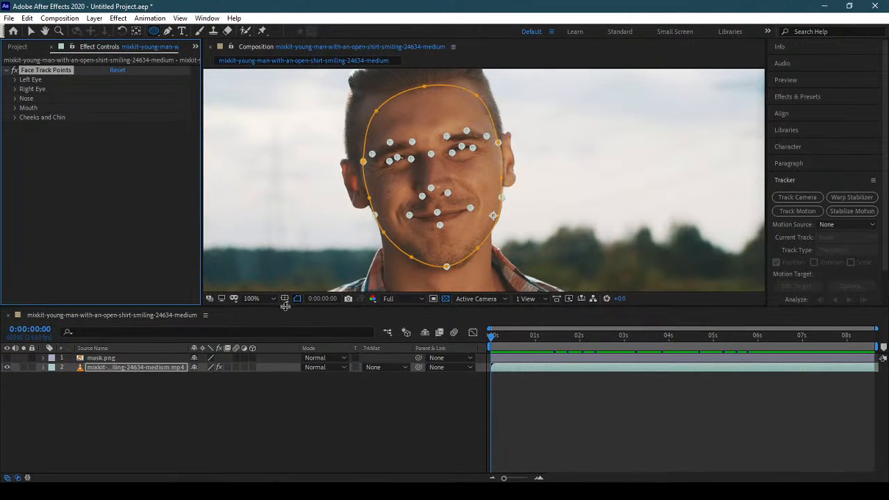
# Expand the Left Eye, Right Eye, Nose, Mouth and Cheeks and Chin groups of Face Track Points and review their points
pyautogui.click(14, 80)
pyautogui.click(15, 145)
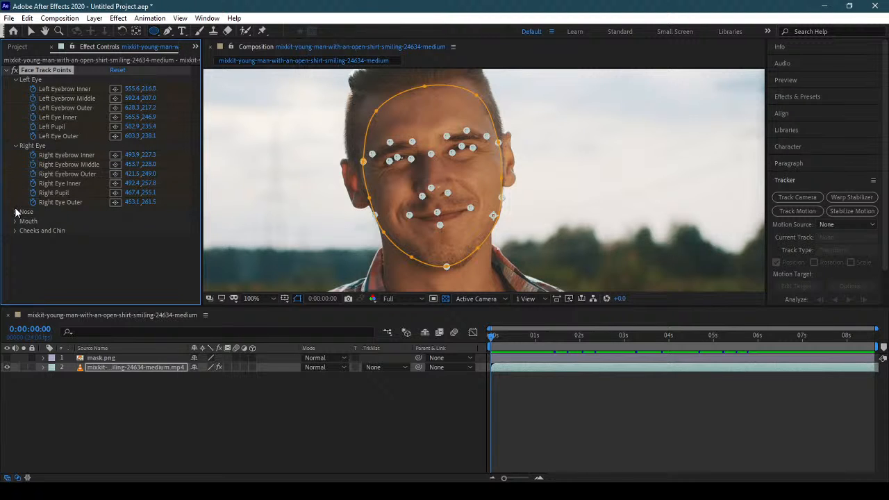
pyautogui.click(15, 212)
pyautogui.click(17, 259)
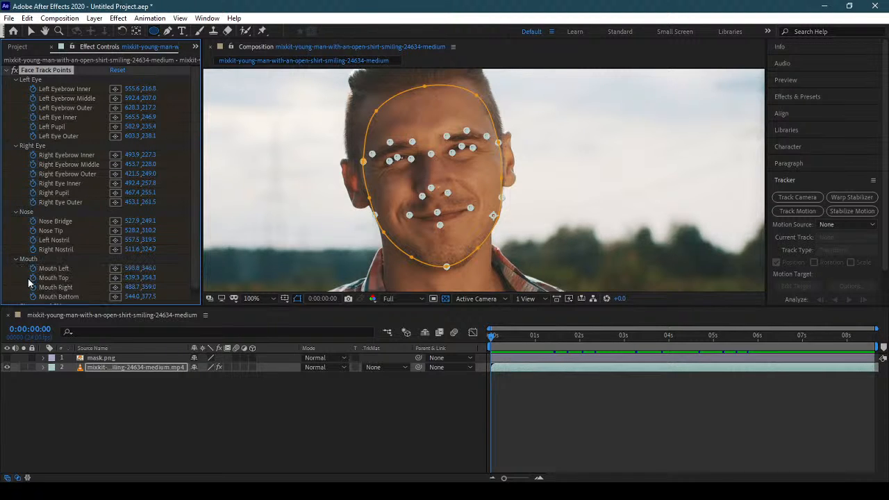
pyautogui.scroll(-1, 30, 283)
pyautogui.click(15, 299)
pyautogui.scroll(-3, 84, 229)
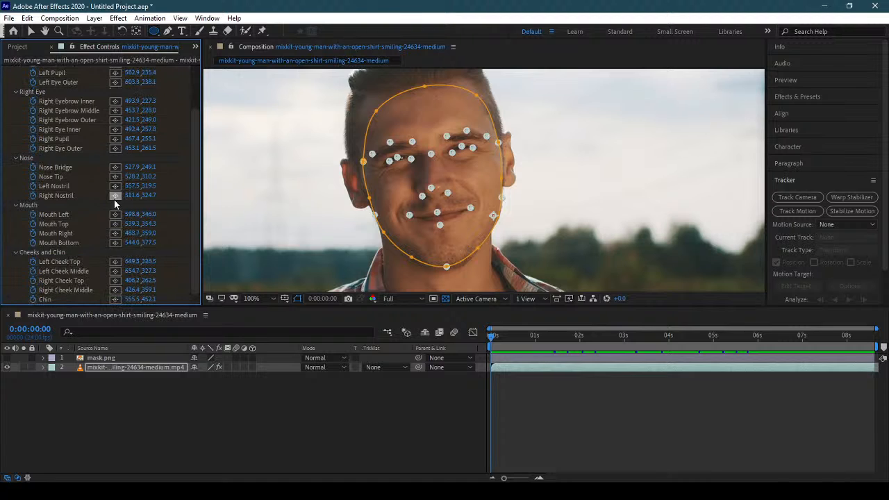
pyautogui.scroll(3, 114, 200)
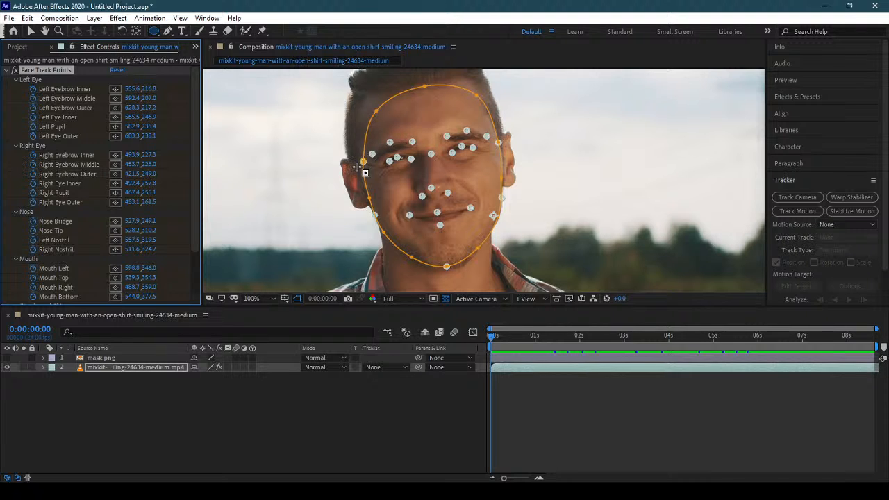
# Show the mask.png layer again and activate the Puppet Pin tool for it
pyautogui.click(153, 358)
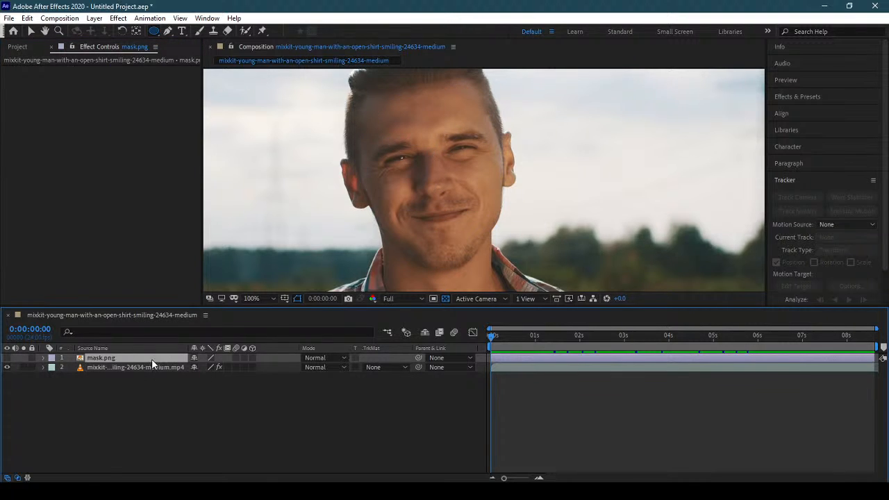
pyautogui.click(7, 358)
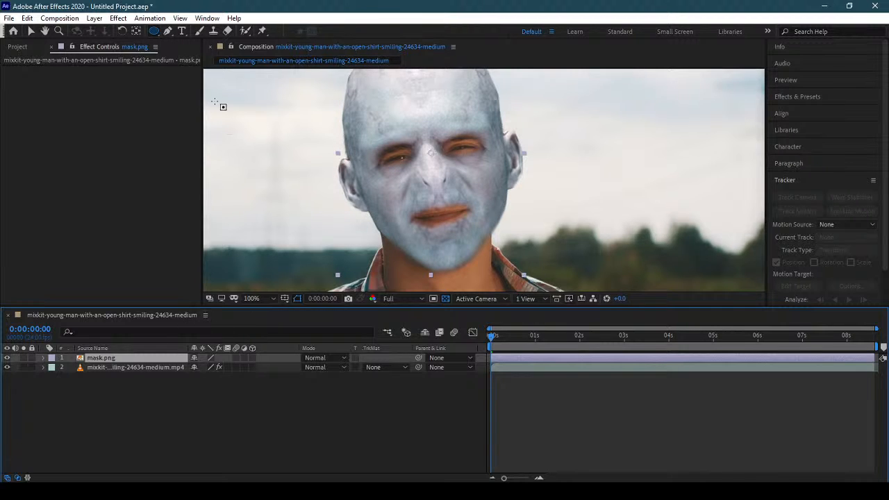
pyautogui.click(263, 31)
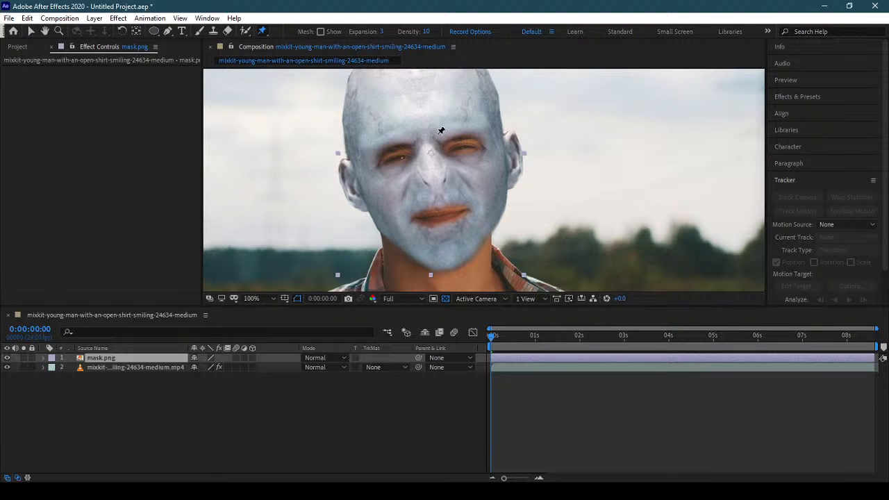
# Place Puppet pins on the mask.png layer at the inner, middle and outer points of the man's left eyebrow and left eye
pyautogui.click(437, 134)
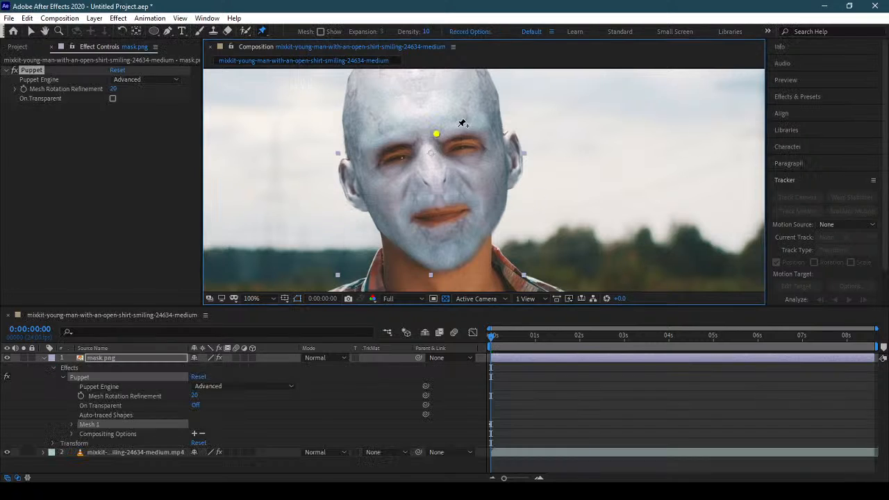
pyautogui.click(460, 125)
pyautogui.click(483, 134)
pyautogui.click(441, 151)
pyautogui.click(462, 147)
pyautogui.click(485, 147)
# Place Puppet pins on the mask.png layer along the man's right eyebrow and right eye
pyautogui.click(411, 138)
pyautogui.click(386, 139)
pyautogui.click(368, 155)
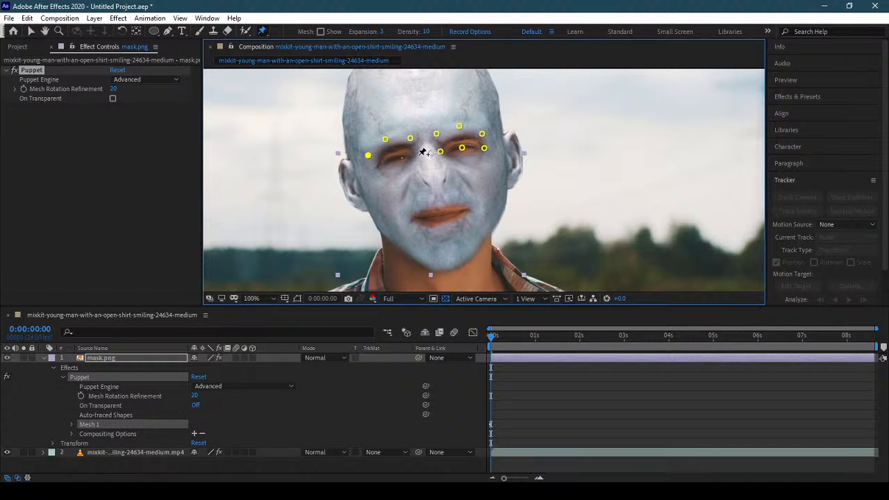
pyautogui.click(414, 154)
pyautogui.click(395, 157)
pyautogui.click(373, 167)
# Place Puppet pins on the mask.png layer around the nose, the mouth and the man's left cheek
pyautogui.click(426, 145)
pyautogui.click(431, 168)
pyautogui.click(445, 180)
pyautogui.click(424, 184)
pyautogui.click(474, 208)
pyautogui.click(438, 204)
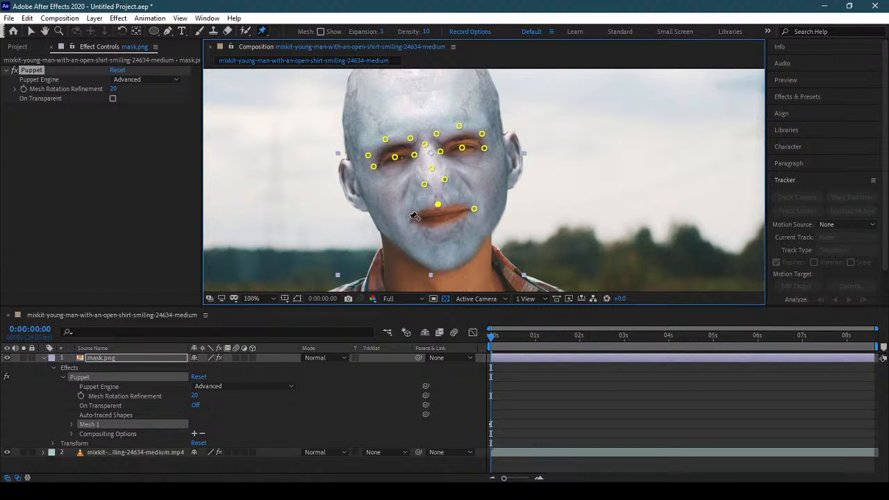
pyautogui.click(406, 219)
pyautogui.click(442, 226)
pyautogui.click(497, 143)
pyautogui.click(501, 187)
# Delete the Puppet effect from the mask.png layer and collapse the layer
pyautogui.click(120, 417)
pyautogui.click(104, 359)
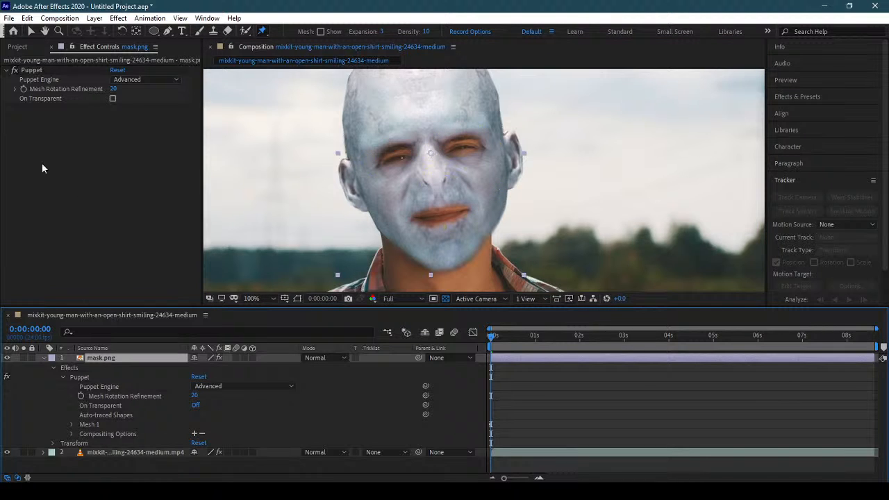
pyautogui.click(32, 72)
pyautogui.press('Delete')
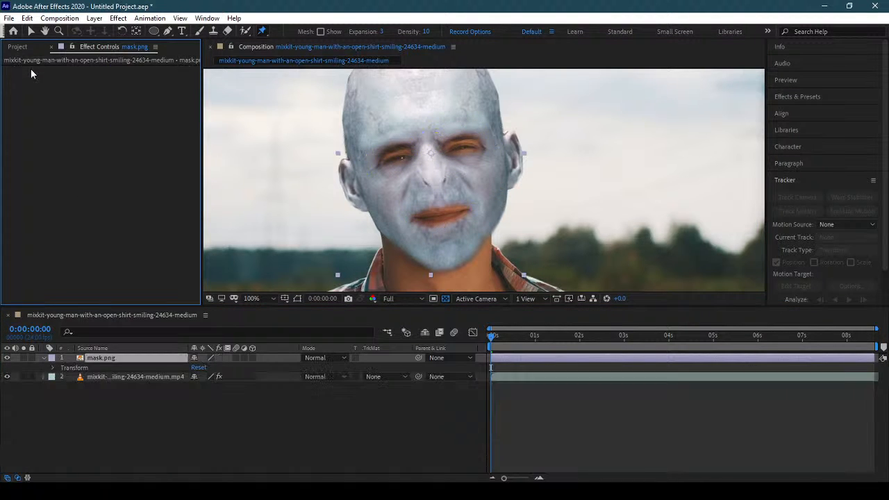
pyautogui.click(44, 359)
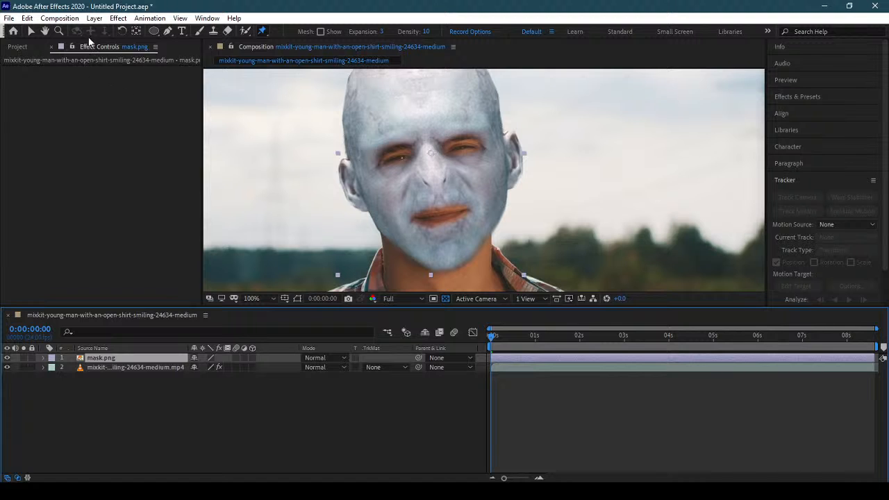
# Pre-compose the mask.png layer into a new composition named MASK, moving all attributes into it
pyautogui.click(69, 19)
pyautogui.click(112, 18)
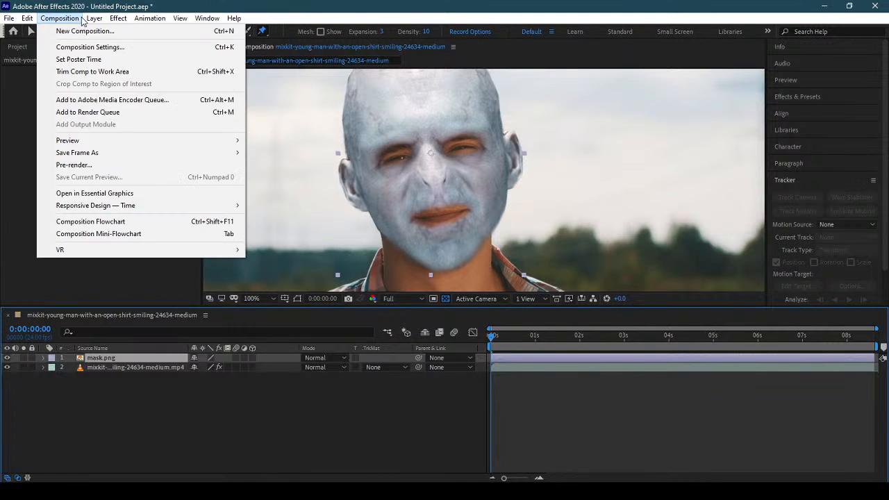
pyautogui.click(125, 385)
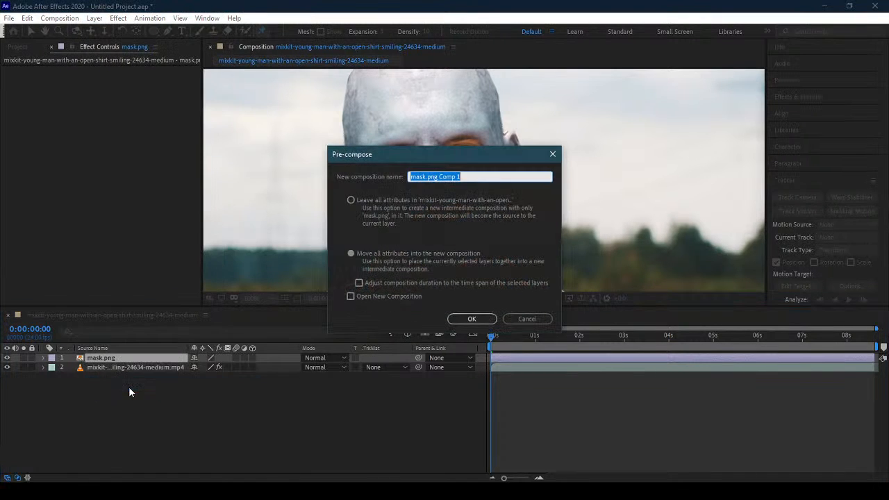
pyautogui.write('MASK')
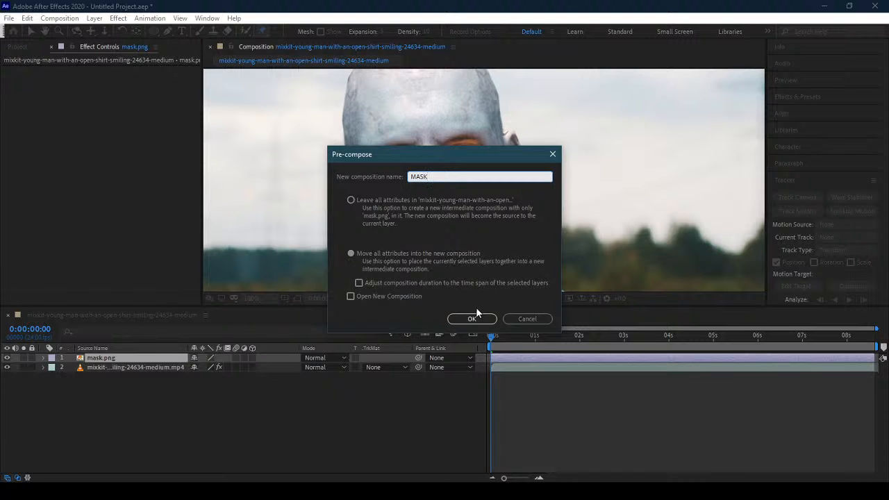
pyautogui.click(472, 319)
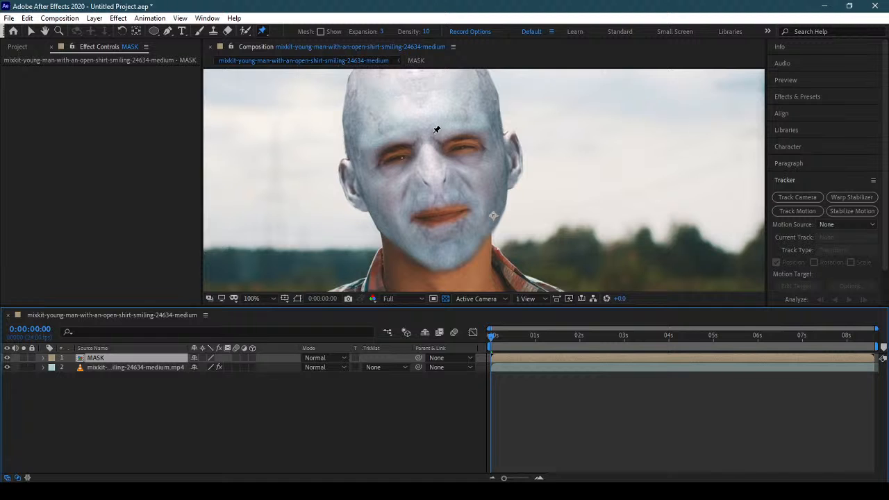
# Place Puppet pins on the MASK layer at the inner, middle and outer points of the man's left eyebrow, then his left eye
pyautogui.click(434, 133)
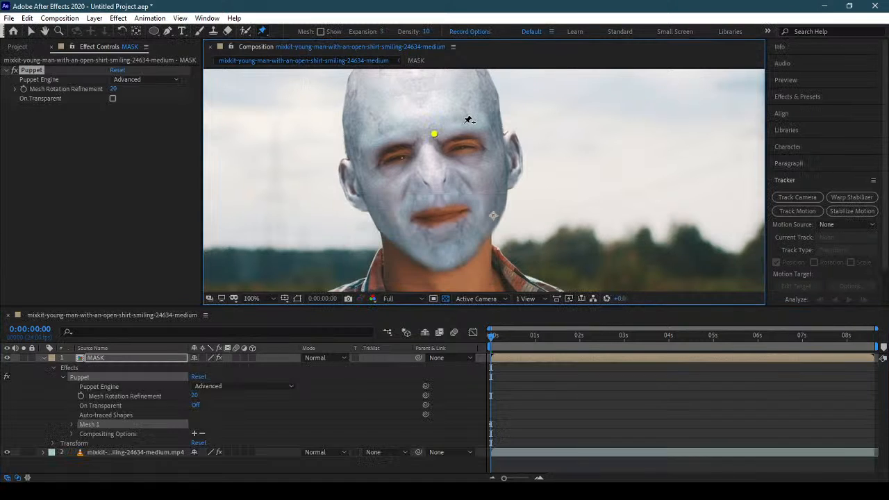
pyautogui.click(458, 126)
pyautogui.click(486, 134)
pyautogui.click(438, 150)
pyautogui.click(461, 148)
pyautogui.click(488, 149)
# Add Puppet pins on the MASK layer at the inner, middle and outer points of the man's right eyebrow, then his right eye
pyautogui.click(412, 138)
pyautogui.click(387, 138)
pyautogui.click(368, 156)
pyautogui.click(415, 154)
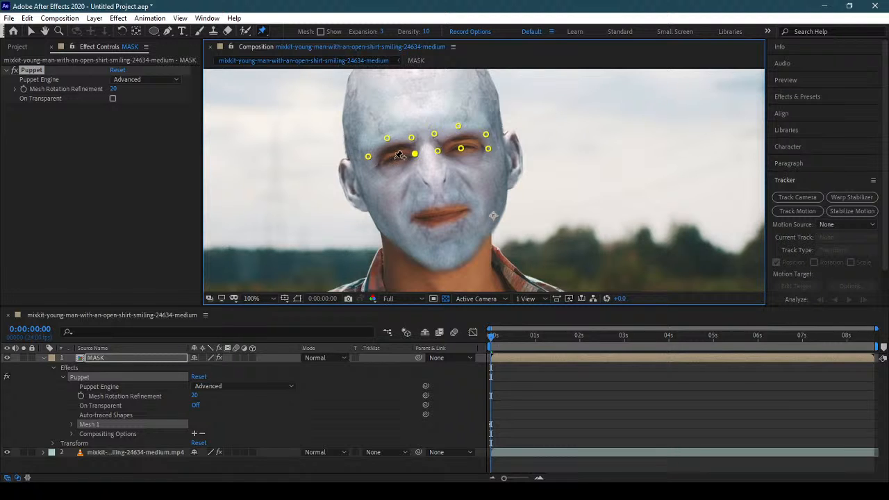
pyautogui.click(394, 158)
pyautogui.click(374, 169)
# Add Puppet pins at the nose bridge, nose tip, left and right nostrils, and the left, top, right and bottom of the mouth
pyautogui.click(425, 146)
pyautogui.click(432, 170)
pyautogui.click(446, 182)
pyautogui.click(423, 186)
pyautogui.click(473, 209)
pyautogui.click(437, 204)
pyautogui.click(407, 222)
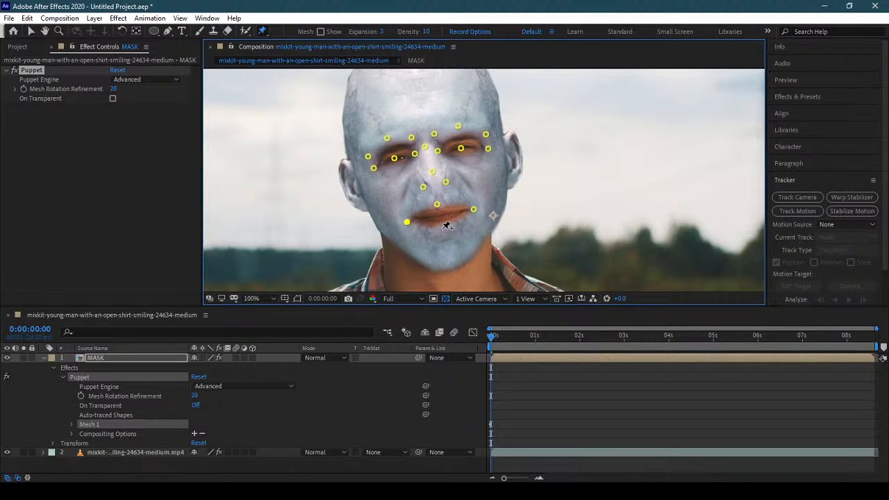
pyautogui.click(442, 229)
# Add Puppet pins at the top and middle of the left and right cheeks and on the chin, and expand Mesh 1
pyautogui.click(497, 151)
pyautogui.click(504, 186)
pyautogui.click(357, 169)
pyautogui.click(372, 206)
pyautogui.click(449, 267)
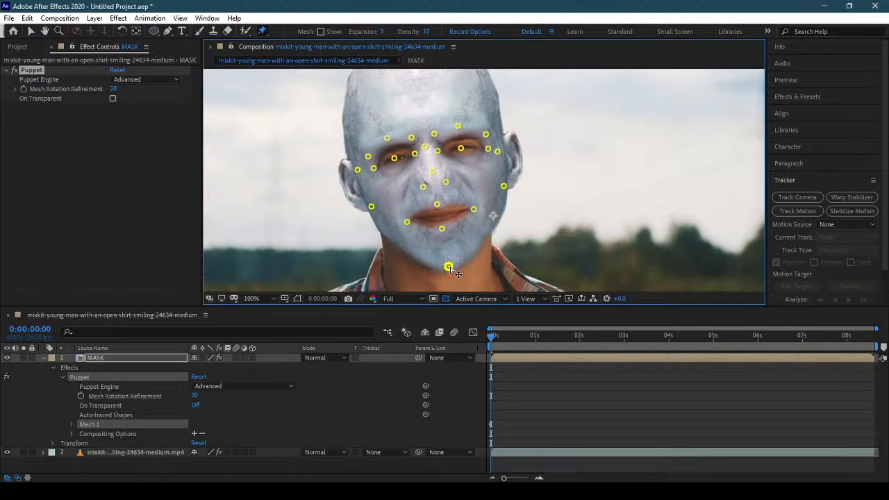
pyautogui.hotkey('ctrl', 'z')
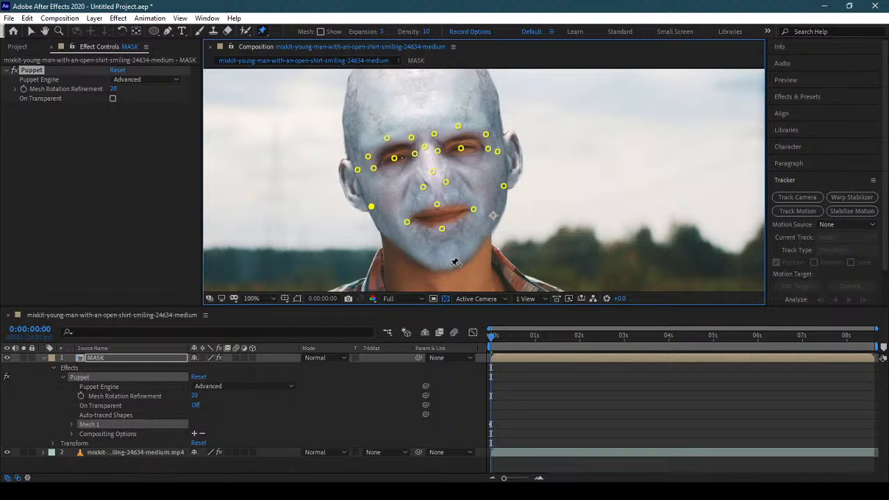
pyautogui.click(451, 266)
pyautogui.click(72, 424)
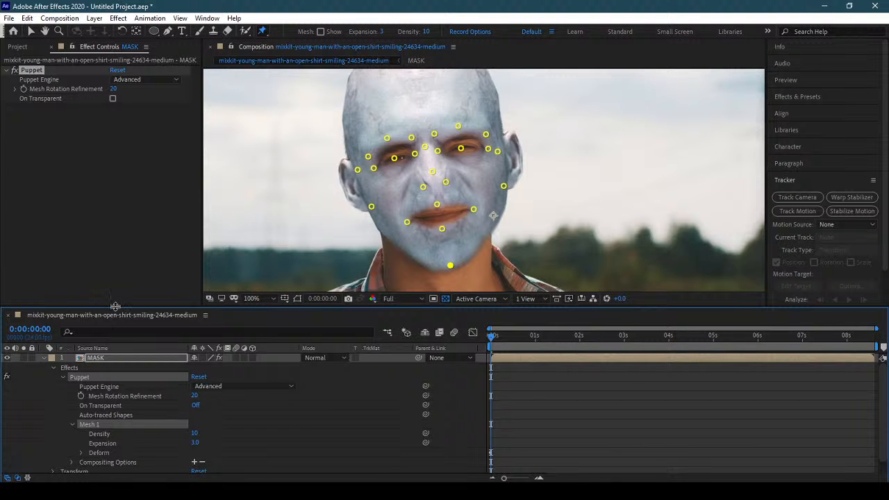
# Enlarge the timeline area and expand Mesh 1's Deform group to list the MASK layer's puppet pins
pyautogui.moveTo(116, 306); pyautogui.dragTo(124, 220)
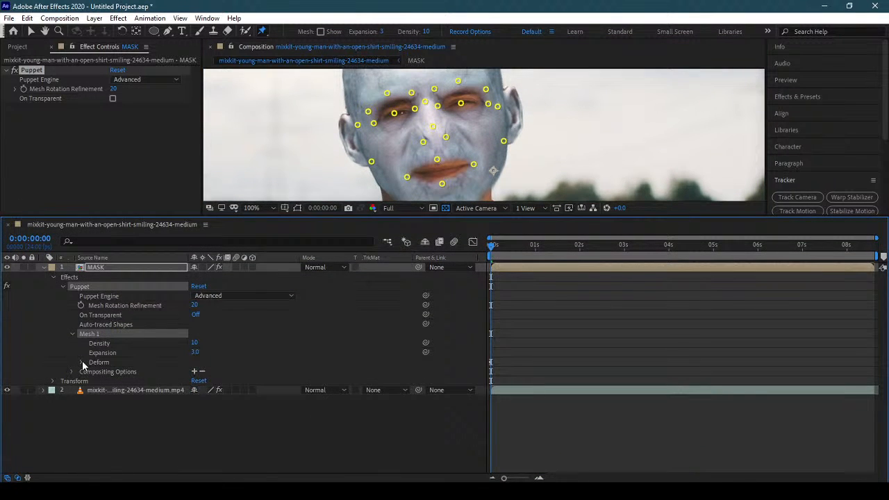
pyautogui.click(81, 362)
pyautogui.scroll(-3, 140, 371)
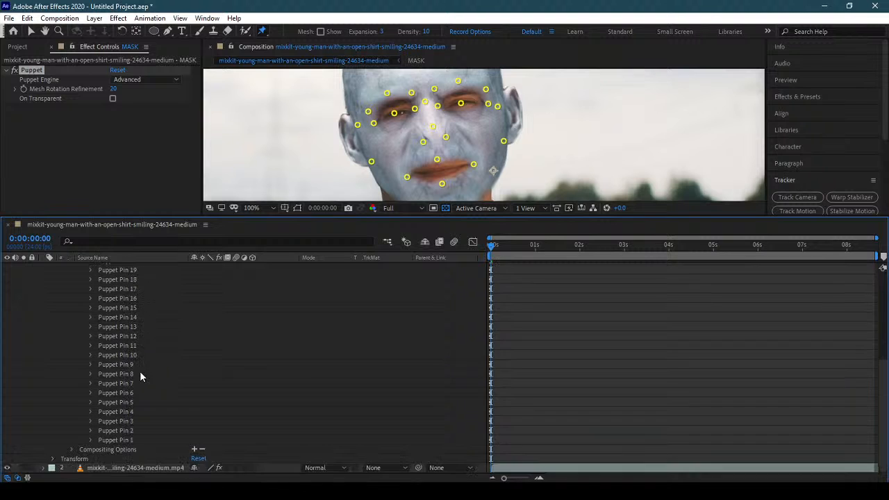
pyautogui.scroll(1, 140, 373)
pyautogui.scroll(-1, 134, 396)
pyautogui.scroll(3, 150, 366)
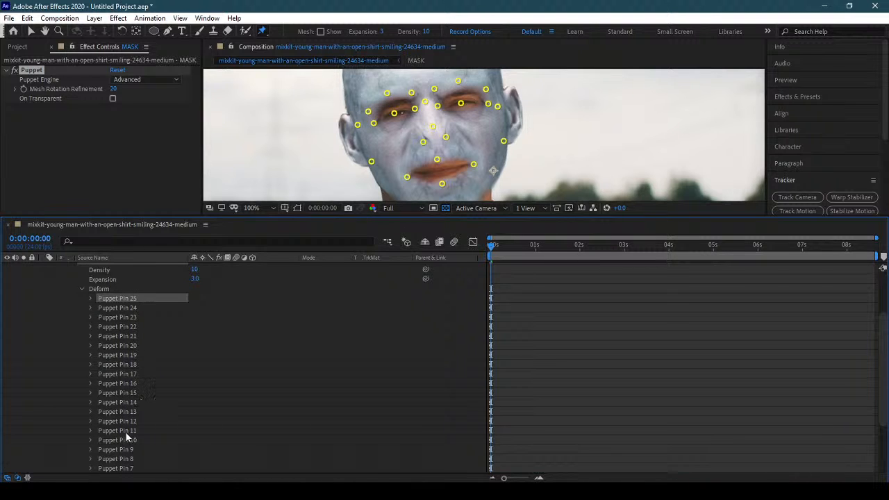
pyautogui.scroll(-3, 127, 334)
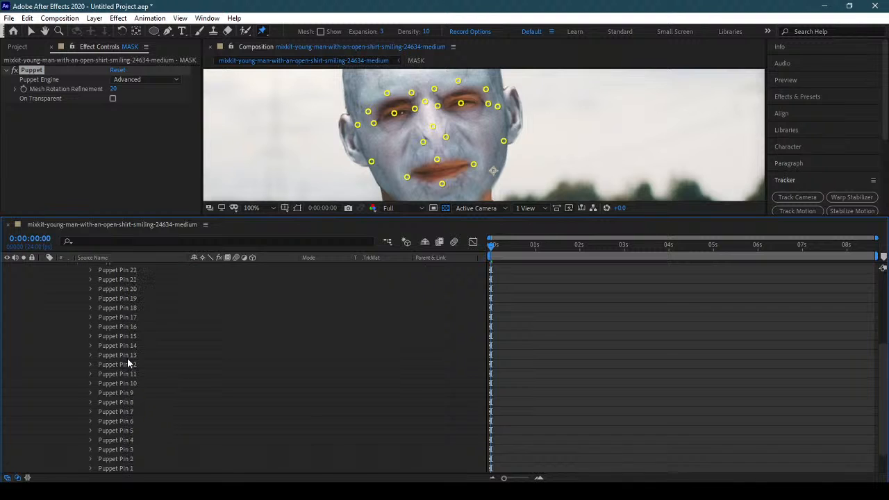
# Select the video layer and lock the Effect Controls on its Face Track Points
pyautogui.click(129, 469)
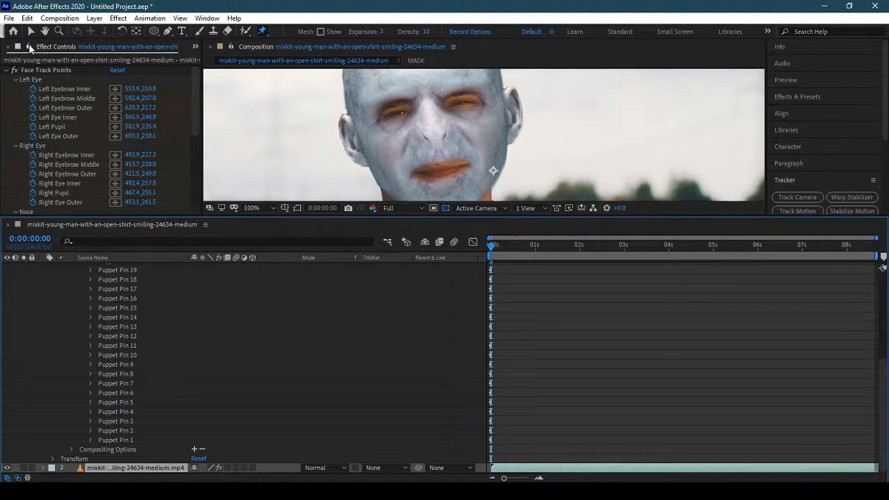
pyautogui.click(29, 47)
pyautogui.scroll(-5, 188, 132)
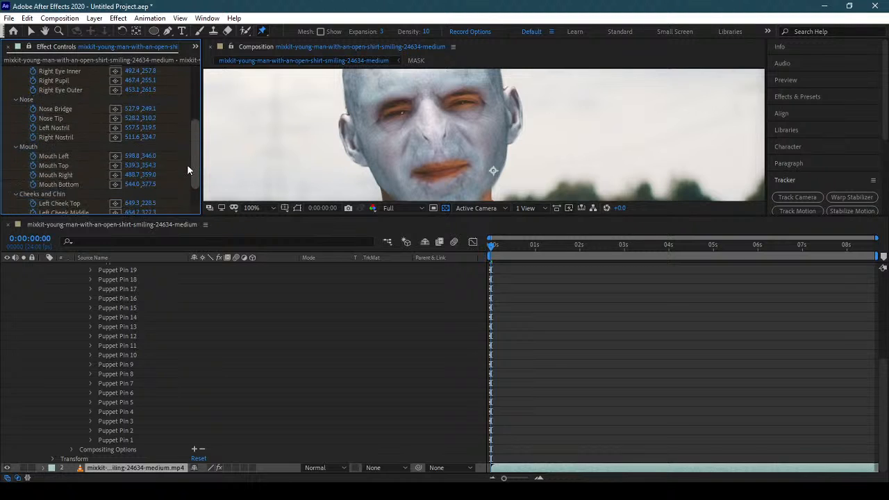
pyautogui.scroll(6, 184, 154)
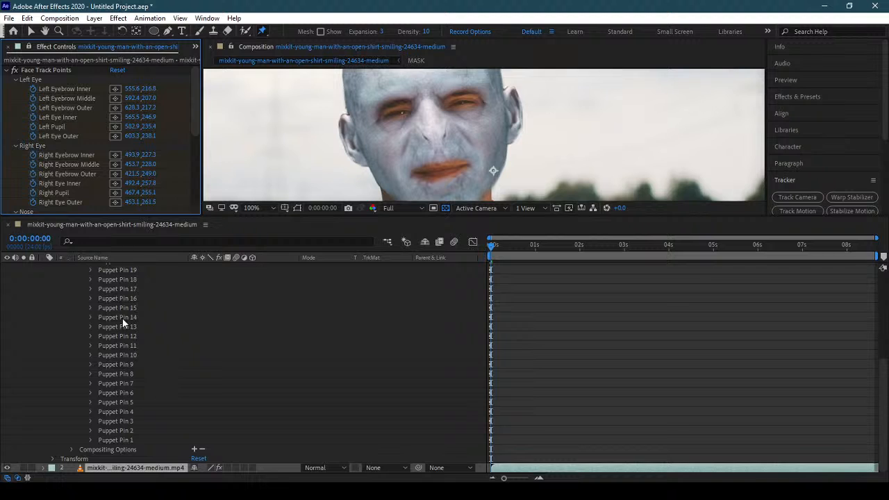
# Expand Puppet Pins 1 to 6 on the MASK layer to reveal their Position properties
pyautogui.click(126, 441)
pyautogui.click(90, 442)
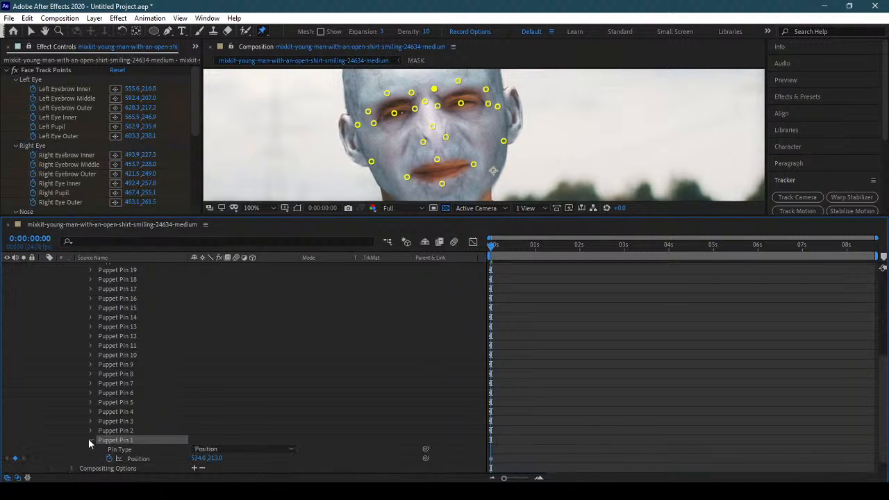
pyautogui.click(90, 430)
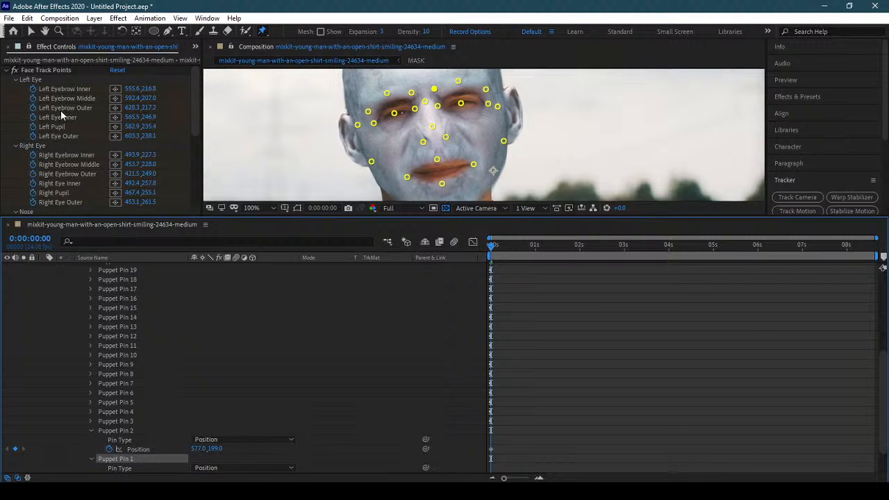
pyautogui.click(91, 421)
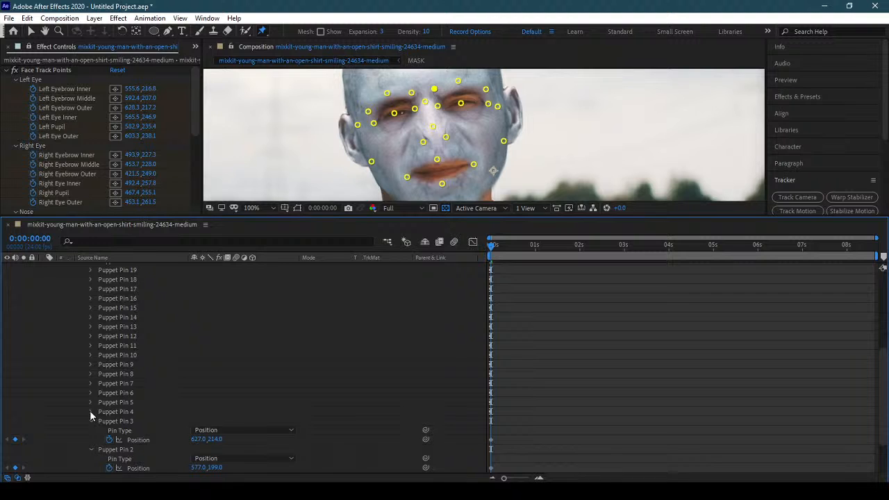
pyautogui.click(90, 412)
pyautogui.click(90, 402)
pyautogui.click(90, 394)
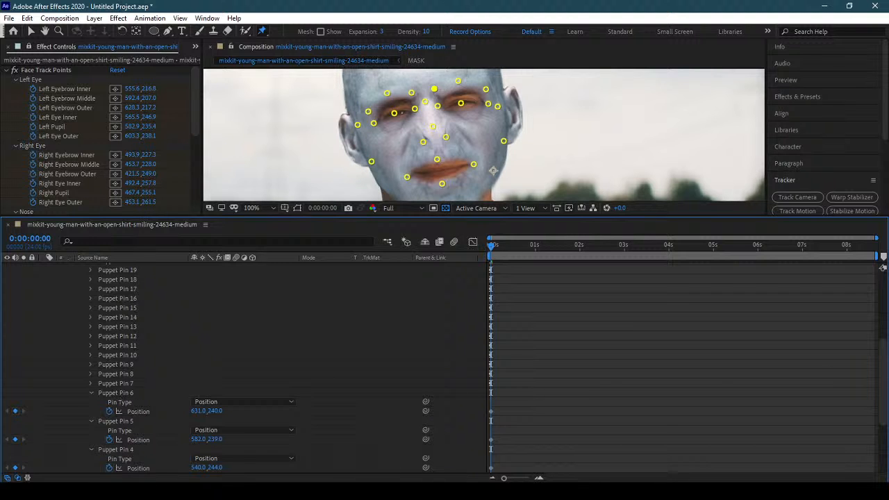
pyautogui.scroll(3, 879, 362)
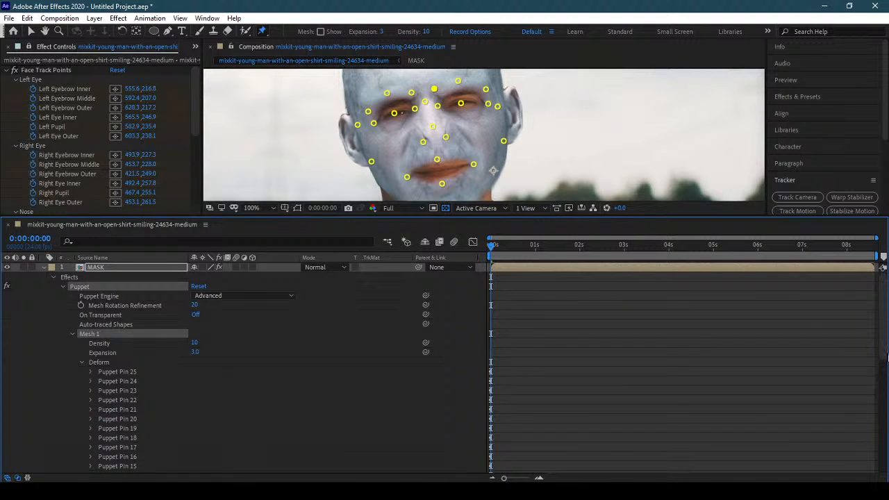
pyautogui.moveTo(888, 358); pyautogui.dragTo(884, 467)
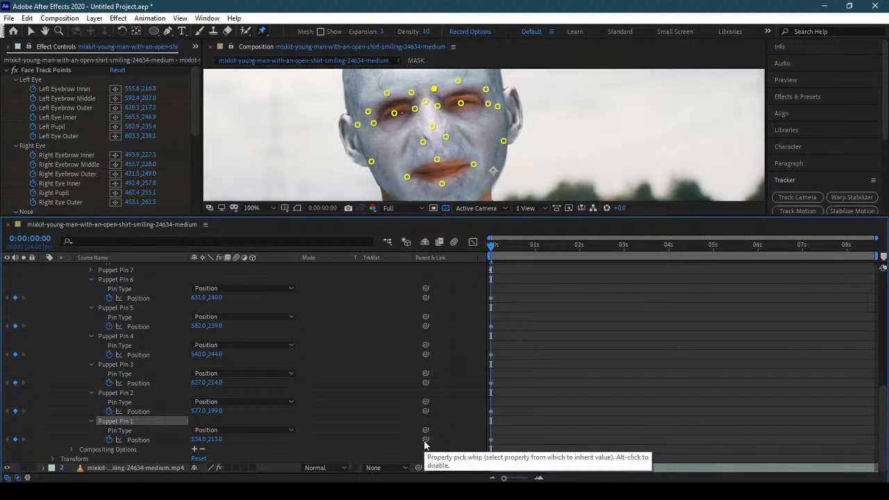
# Link the Positions of Puppet Pins 1 to 6 to Left Eyebrow Inner, Middle and Outer, Left Eye Inner, Left Pupil and Left Eye Outer
pyautogui.moveTo(425, 439); pyautogui.dragTo(70, 89)
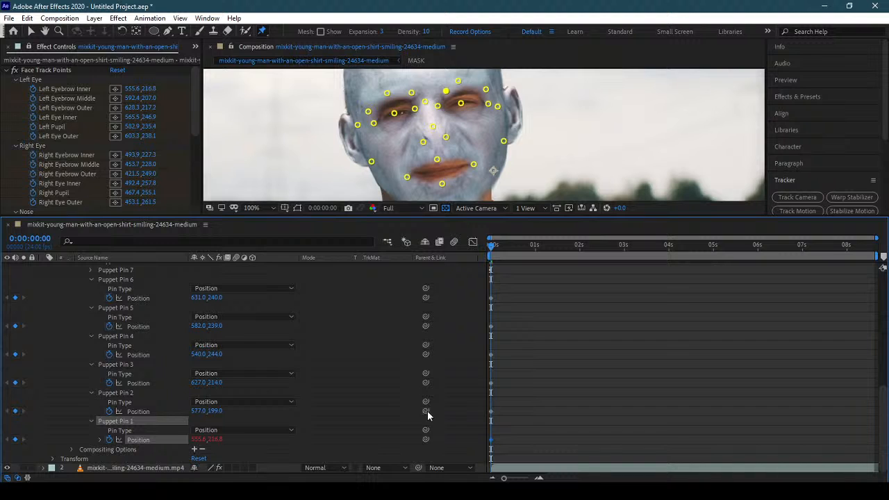
pyautogui.moveTo(427, 411); pyautogui.dragTo(88, 103)
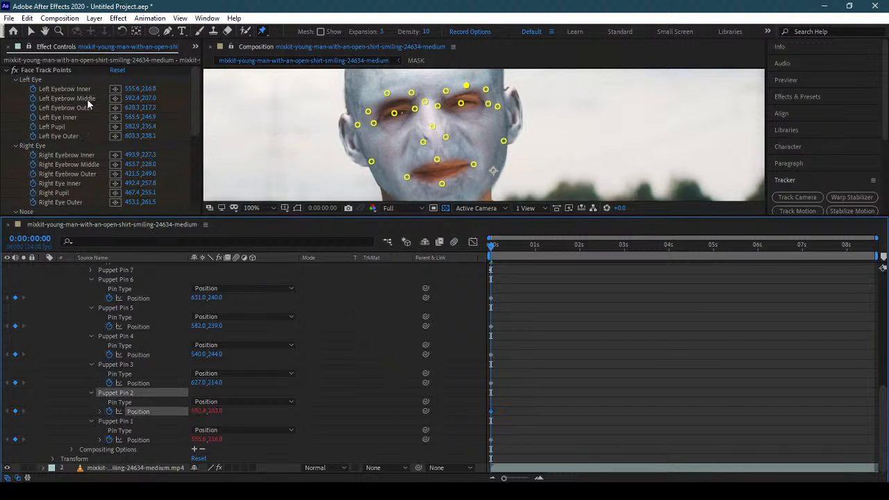
pyautogui.moveTo(426, 383); pyautogui.dragTo(83, 113)
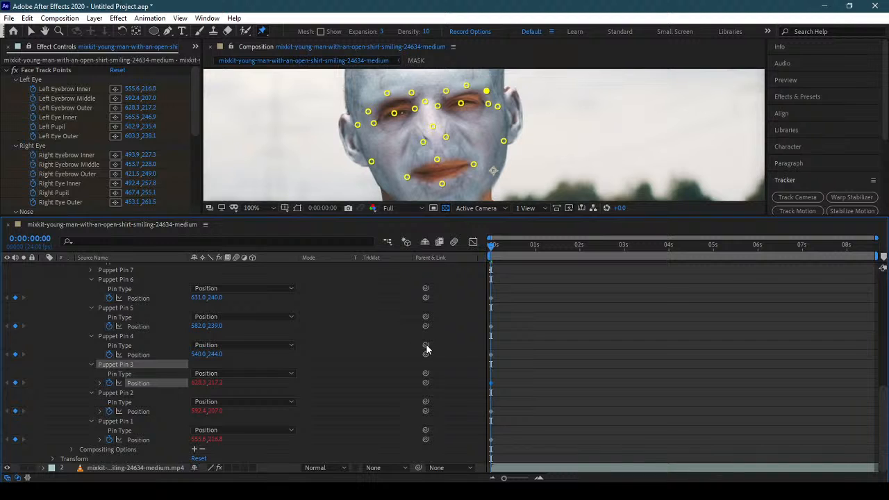
pyautogui.moveTo(425, 355); pyautogui.dragTo(54, 118)
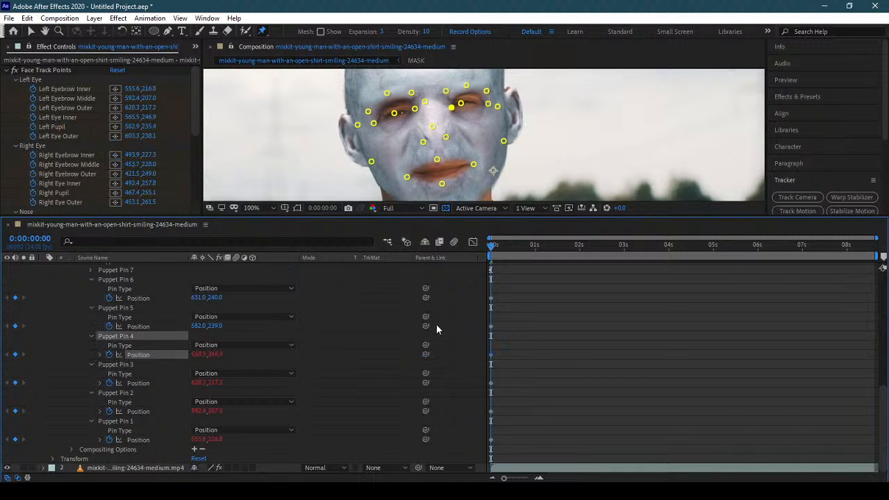
pyautogui.moveTo(427, 330); pyautogui.dragTo(85, 126)
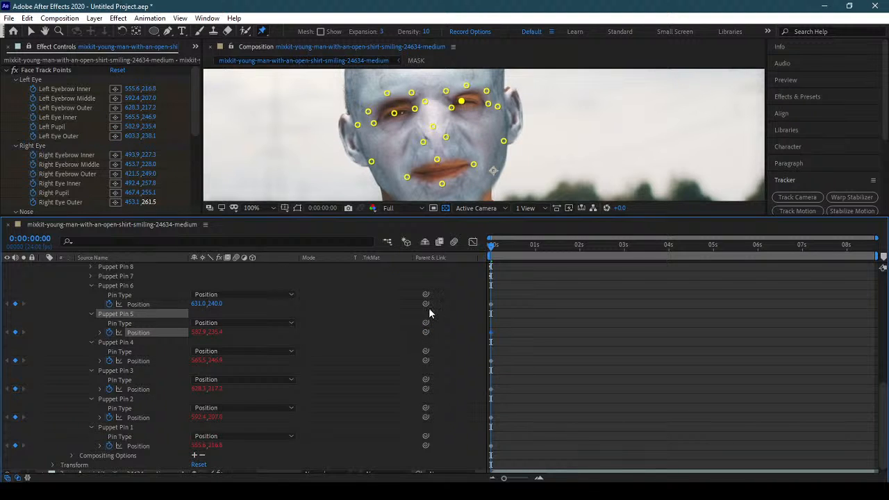
pyautogui.moveTo(425, 304); pyautogui.dragTo(81, 137)
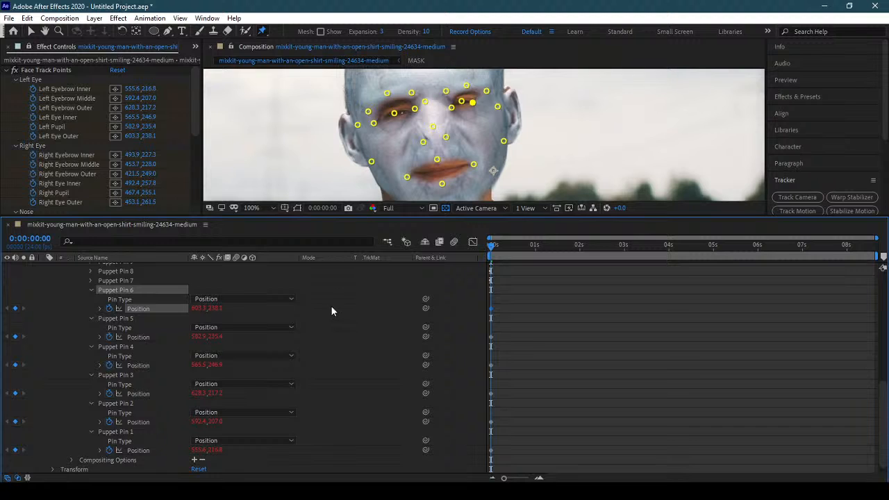
# Collapse the properties of Puppet Pins 6 down to 1 on the MASK layer
pyautogui.scroll(1, 146, 353)
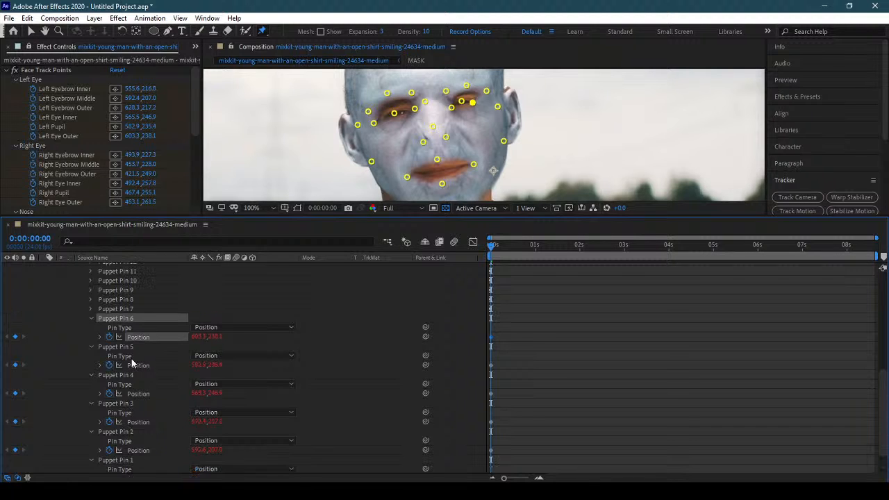
pyautogui.click(91, 319)
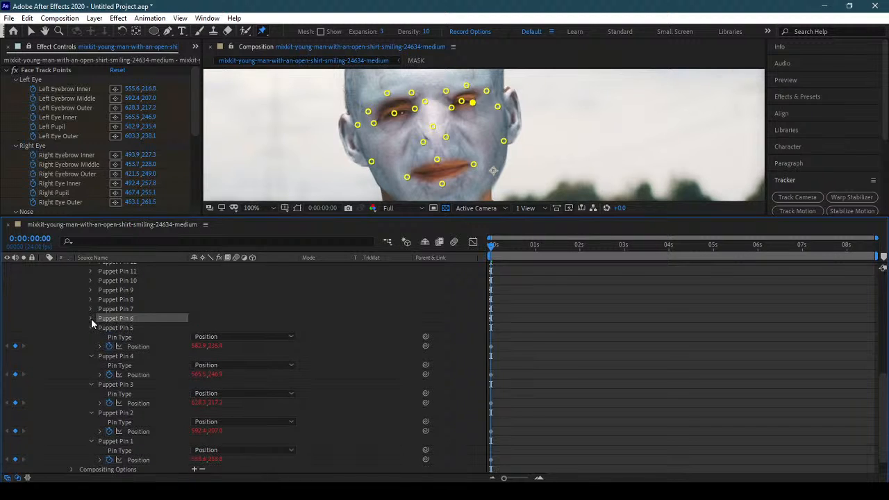
pyautogui.click(91, 327)
pyautogui.click(90, 337)
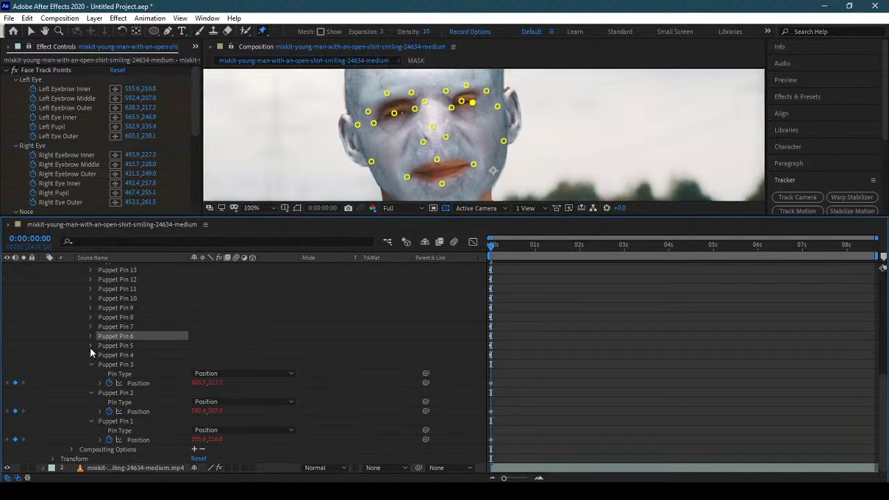
pyautogui.click(91, 365)
pyautogui.click(91, 392)
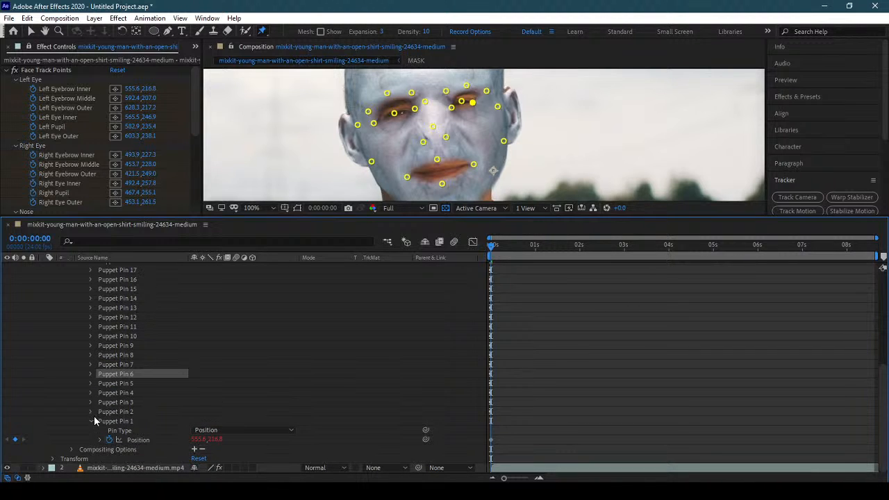
pyautogui.click(91, 421)
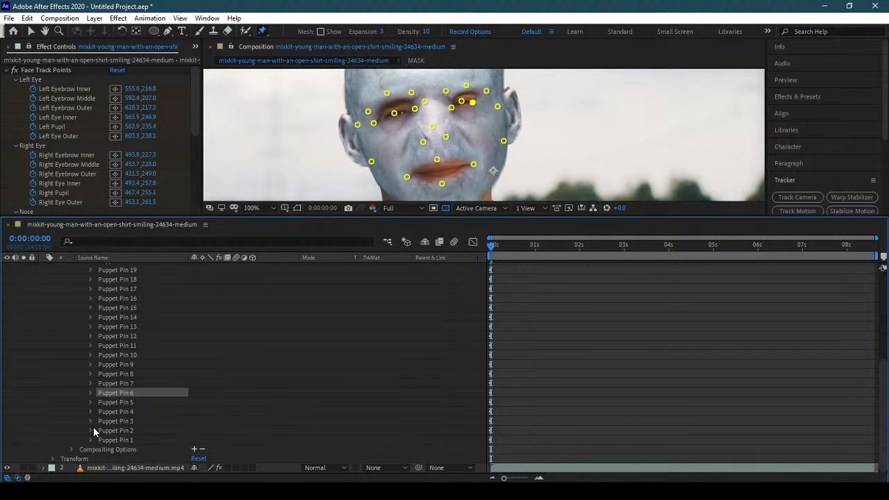
# Reveal the Position properties of Puppet Pins 7 to 12 and collapse the Left Eye group of the Face Track Points
pyautogui.click(91, 384)
pyautogui.click(91, 374)
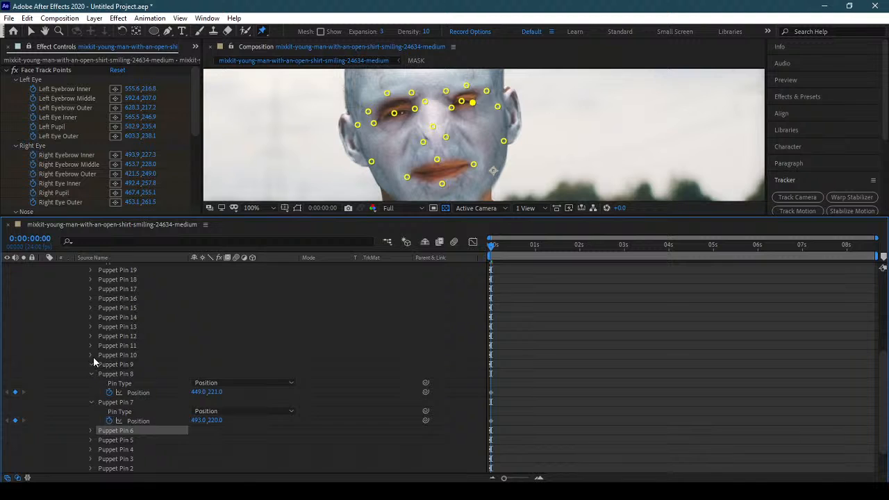
pyautogui.click(92, 363)
pyautogui.click(91, 355)
pyautogui.click(90, 345)
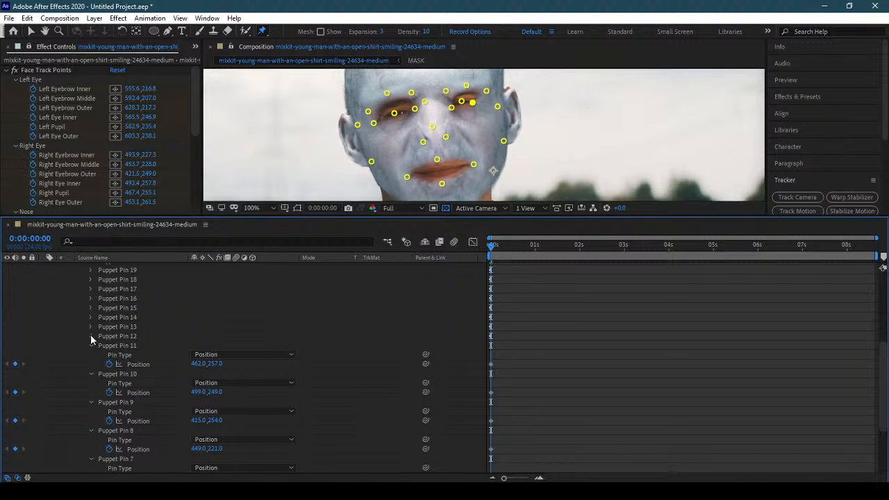
pyautogui.click(90, 336)
pyautogui.click(15, 79)
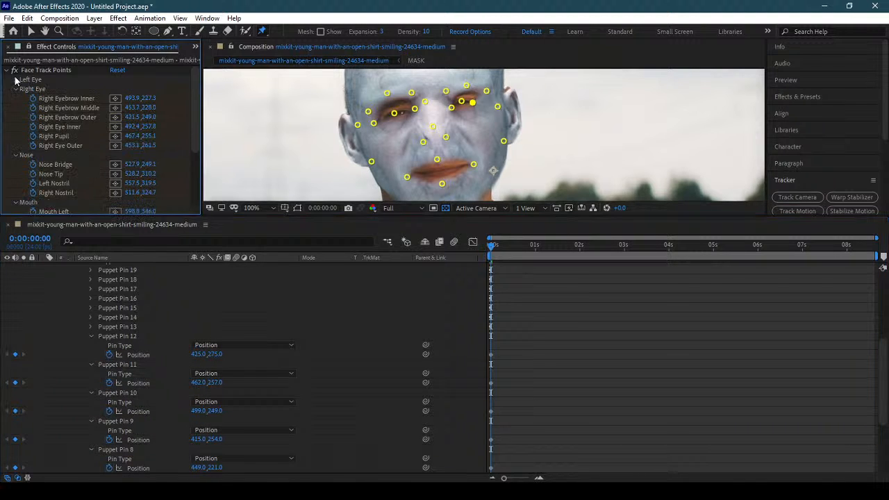
pyautogui.scroll(-3, 284, 354)
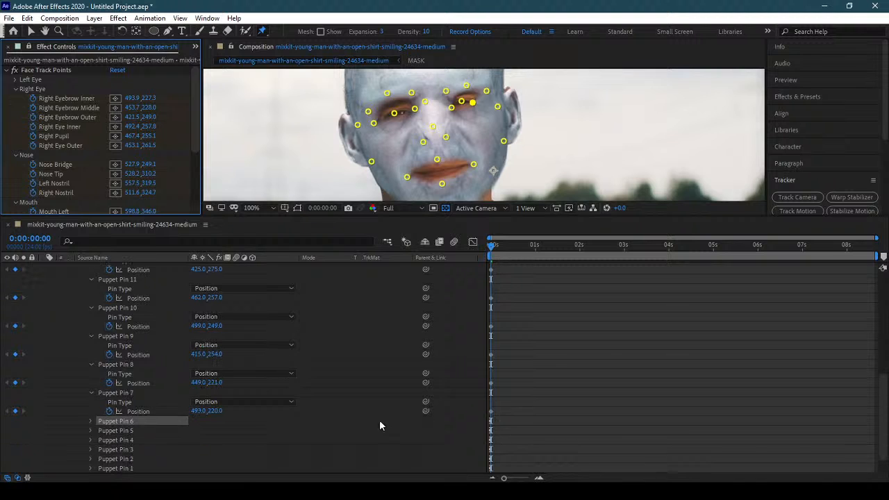
# Link the Positions of Puppet Pins 7 to 12 to Right Eyebrow Inner, Middle and Outer, Right Eye Inner, Right Pupil and Right Eye Outer
pyautogui.moveTo(426, 411); pyautogui.dragTo(61, 98)
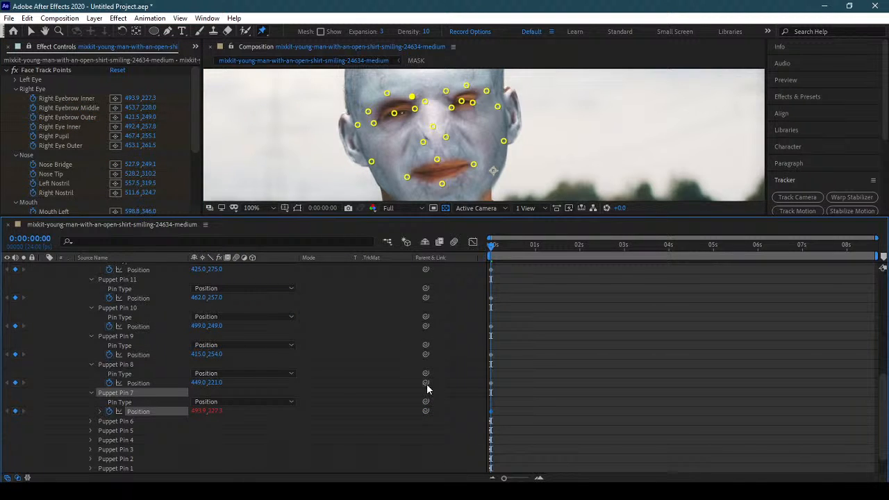
pyautogui.moveTo(426, 383); pyautogui.dragTo(93, 112)
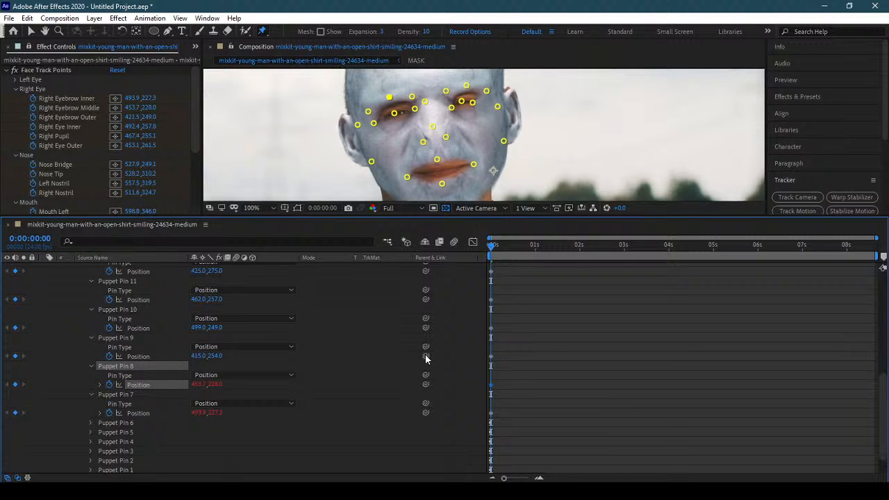
pyautogui.moveTo(425, 356); pyautogui.dragTo(92, 113)
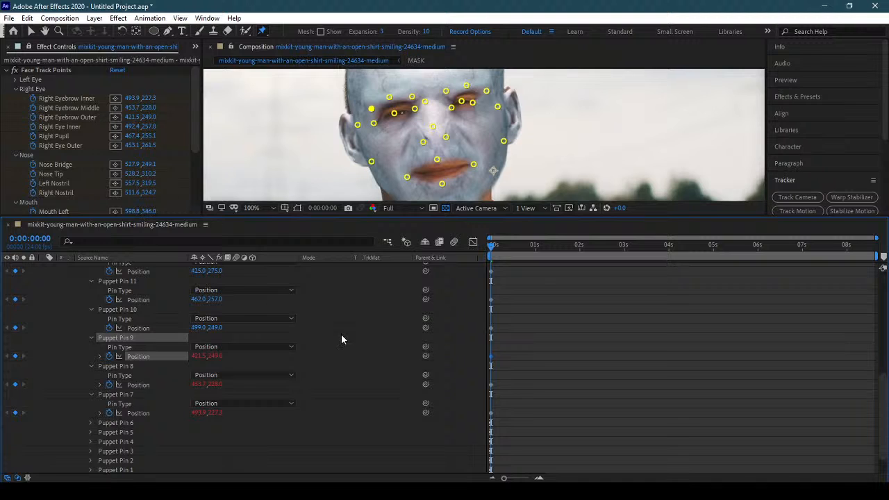
pyautogui.moveTo(426, 328); pyautogui.dragTo(104, 115)
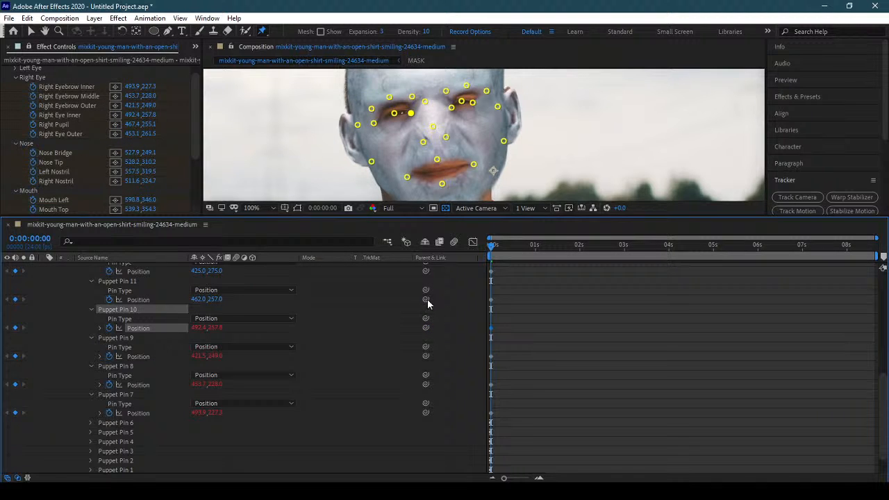
pyautogui.moveTo(427, 300); pyautogui.dragTo(74, 125)
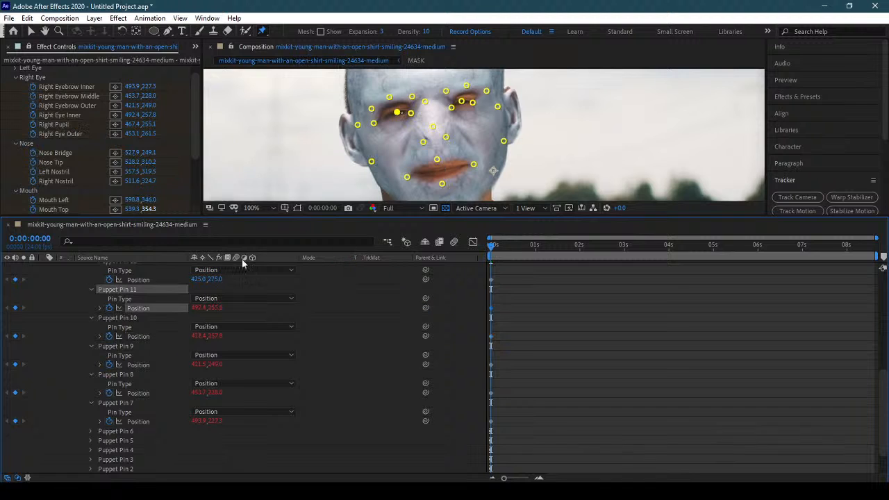
pyautogui.moveTo(427, 280); pyautogui.dragTo(82, 125)
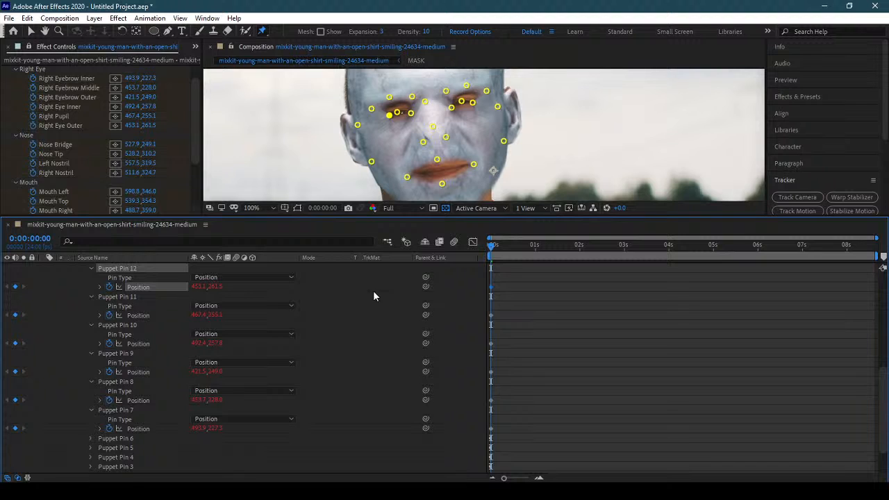
pyautogui.scroll(1, 325, 349)
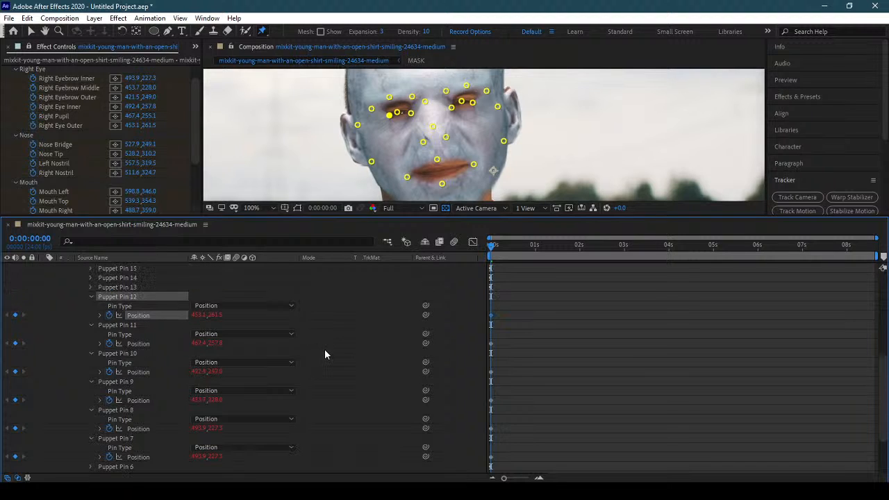
# Collapse the properties of Puppet Pins 12 down to 7 and the Right Eye group of the Face Track Points
pyautogui.click(90, 296)
pyautogui.click(90, 307)
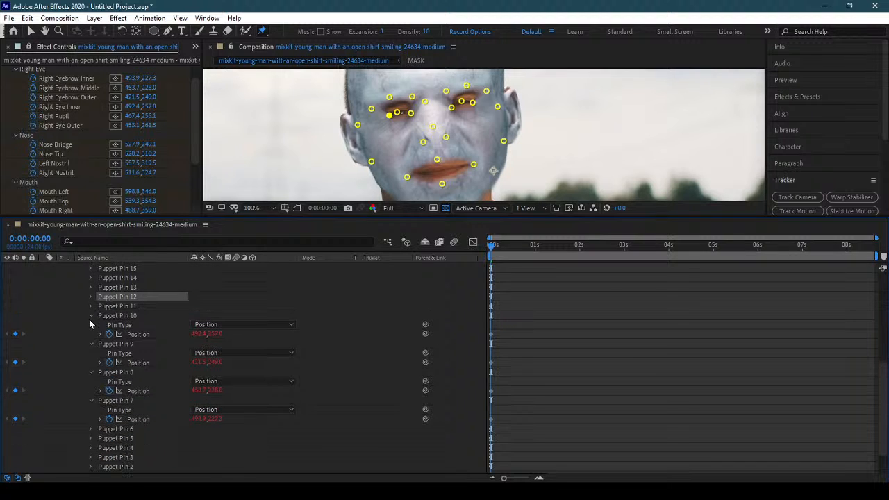
pyautogui.click(90, 316)
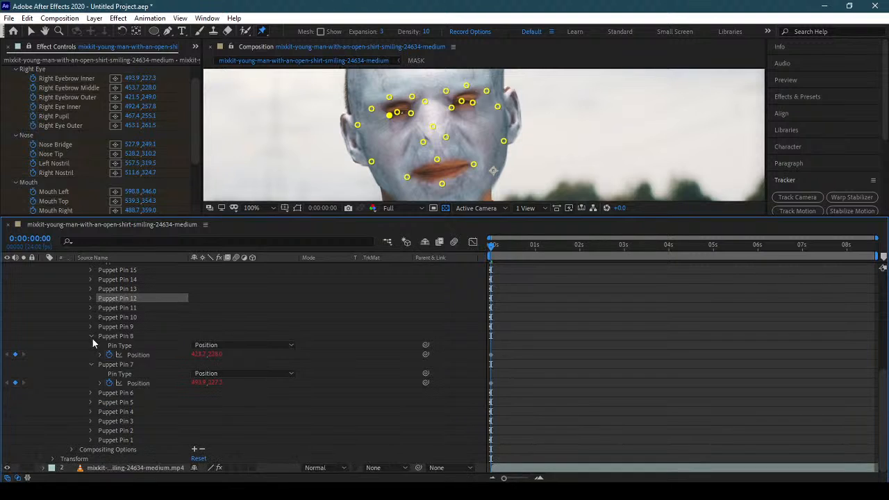
pyautogui.click(91, 336)
pyautogui.click(90, 363)
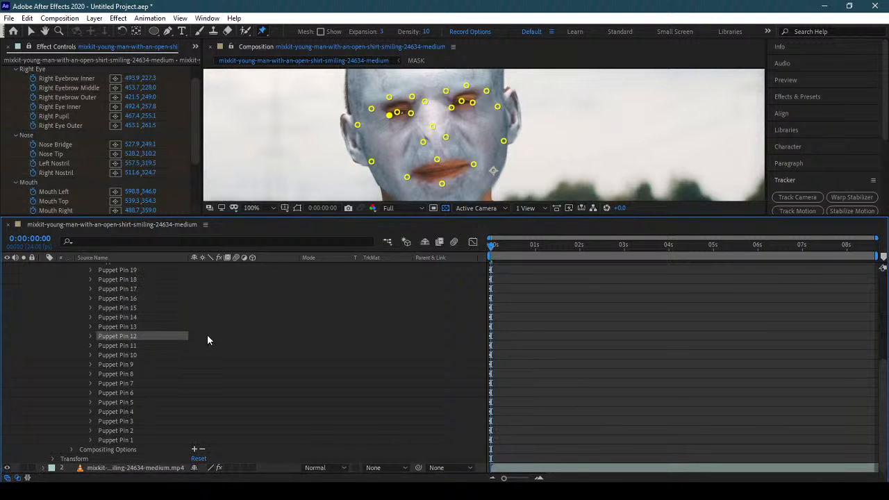
pyautogui.click(18, 75)
pyautogui.click(16, 70)
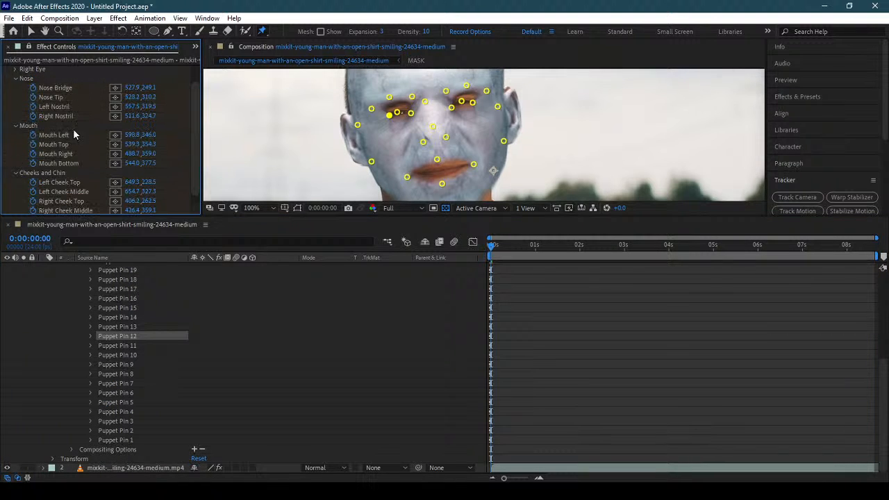
# Reveal the Positions of Puppet Pins 13 to 16 and link them to Nose Bridge, Nose Tip, Left Nostril and Right Nostril
pyautogui.click(90, 326)
pyautogui.click(91, 317)
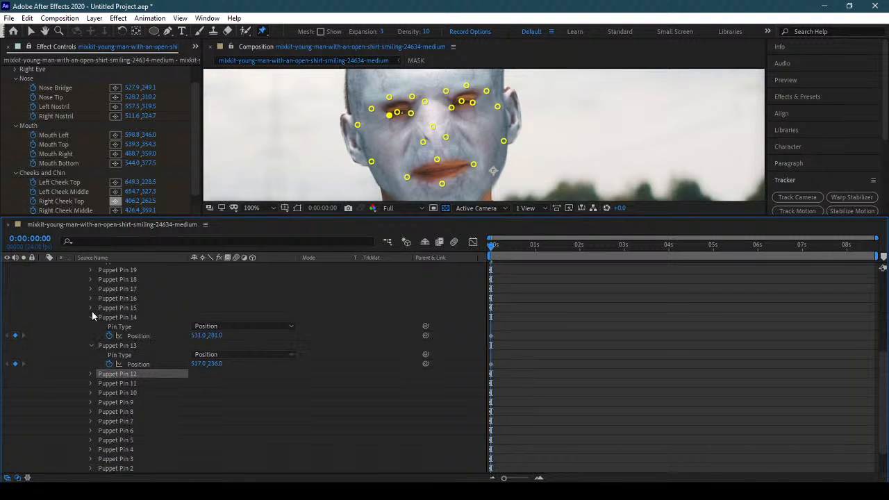
pyautogui.click(90, 307)
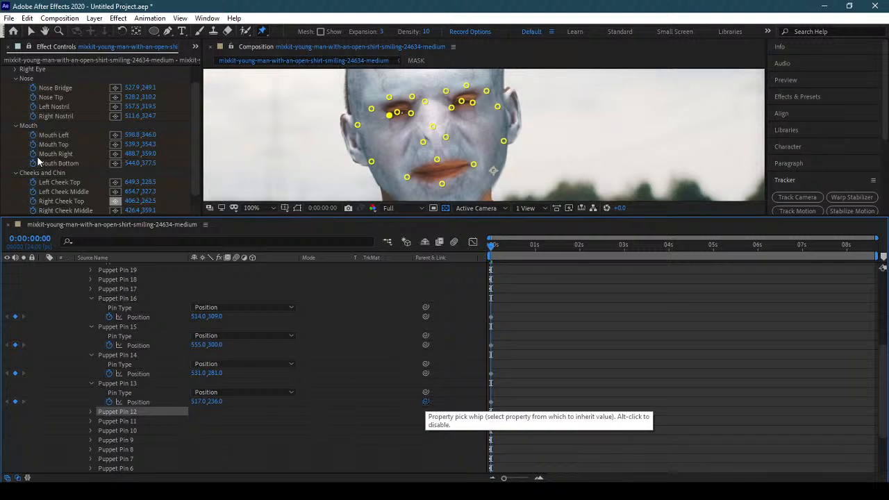
pyautogui.moveTo(426, 401); pyautogui.dragTo(58, 89)
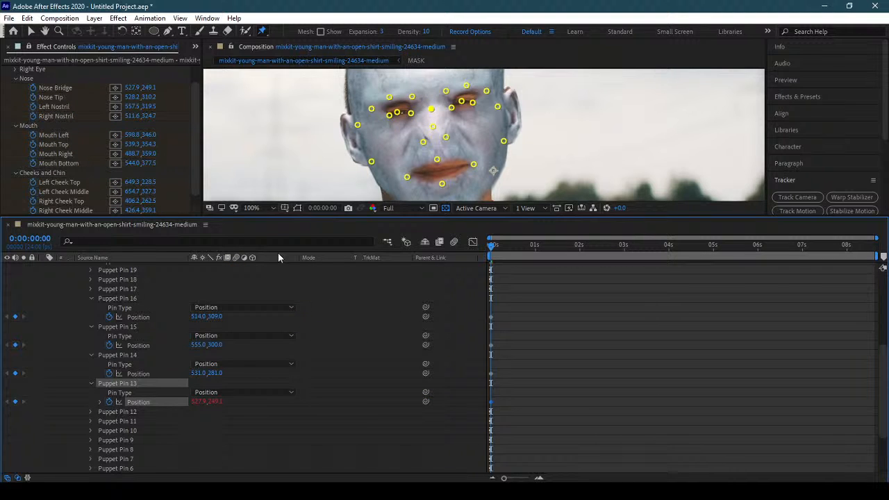
pyautogui.moveTo(426, 373); pyautogui.dragTo(51, 97)
pyautogui.moveTo(428, 350); pyautogui.dragTo(84, 106)
pyautogui.moveTo(425, 319); pyautogui.dragTo(90, 117)
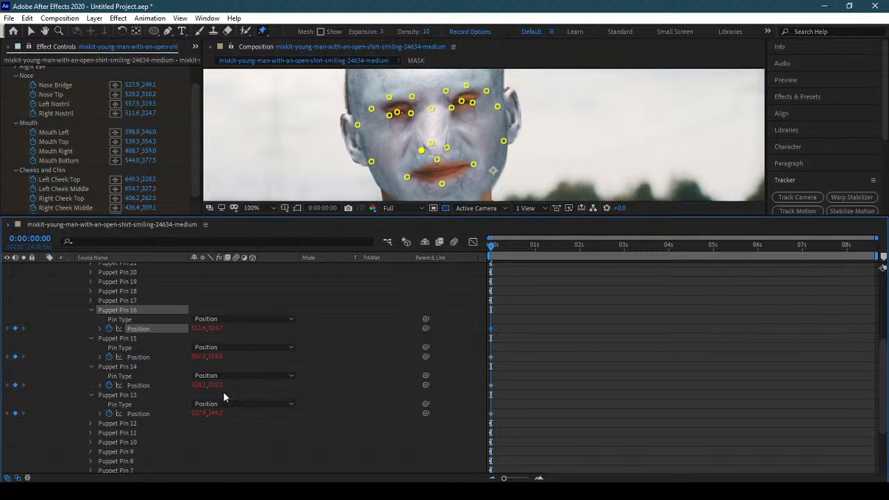
# Collapse the properties of Puppet Pins 16 down to 13 and the Nose group of the Face Track Points
pyautogui.click(91, 311)
pyautogui.click(91, 320)
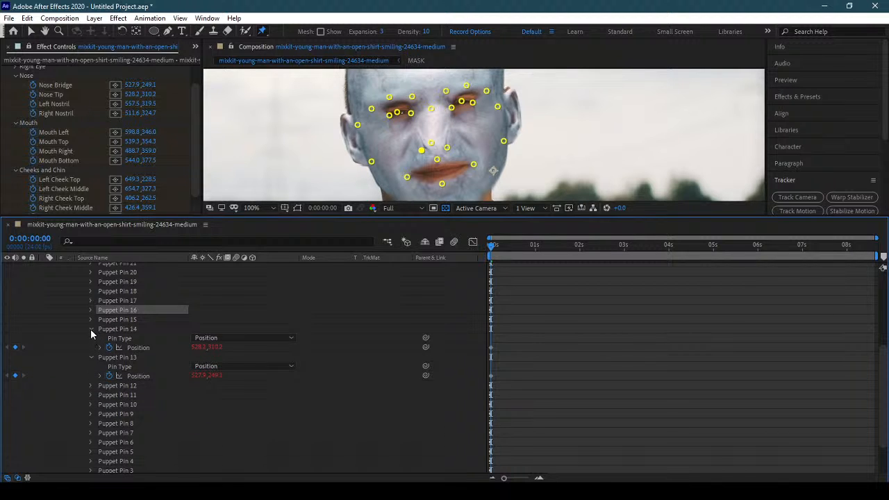
pyautogui.click(90, 329)
pyautogui.click(89, 339)
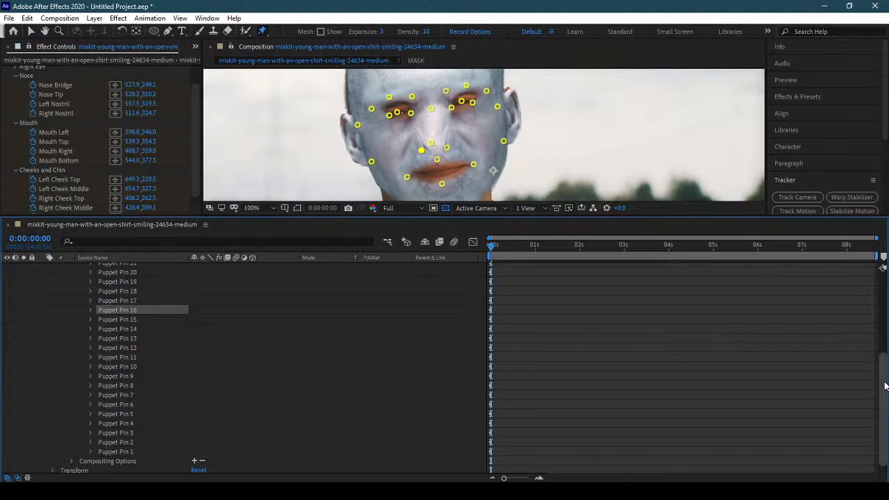
pyautogui.moveTo(885, 383); pyautogui.dragTo(885, 340)
pyautogui.click(16, 75)
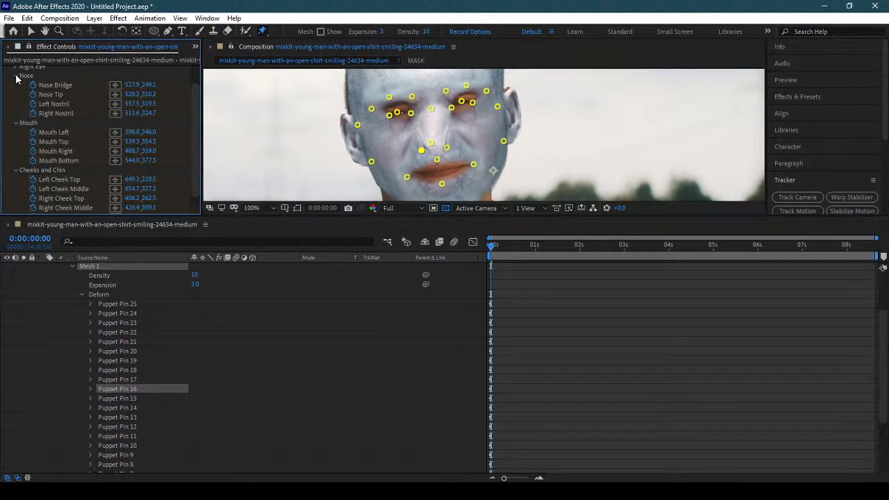
pyautogui.click(16, 76)
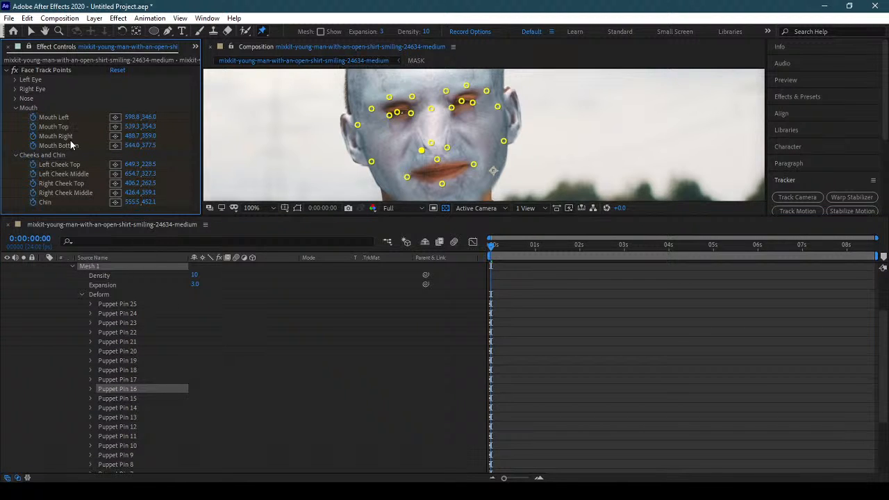
# Reveal the Positions of Puppet Pins 17 to 20 and link them to Mouth Left, Mouth Top, Mouth Right and Mouth Bottom
pyautogui.click(90, 381)
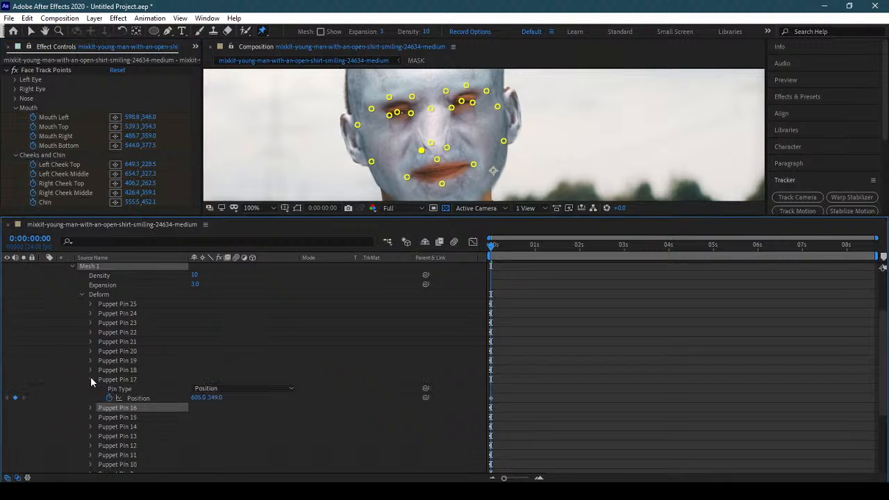
pyautogui.click(90, 370)
pyautogui.click(90, 361)
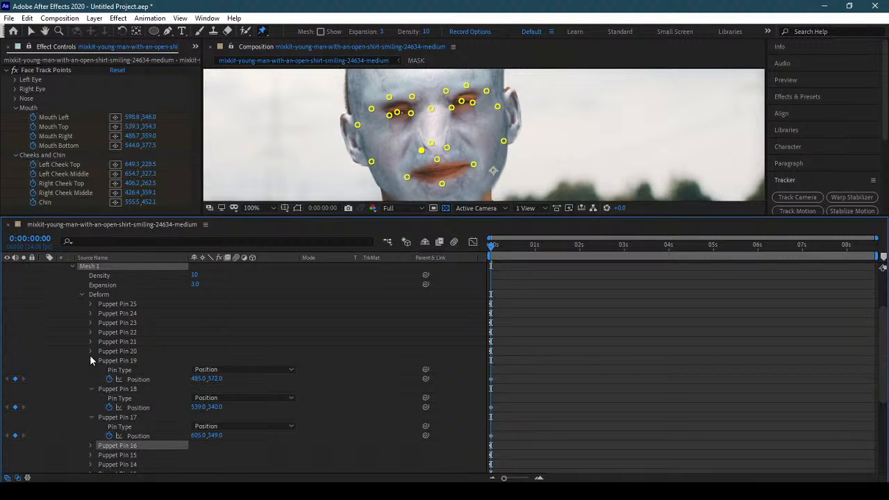
pyautogui.click(90, 354)
pyautogui.scroll(-3, 323, 354)
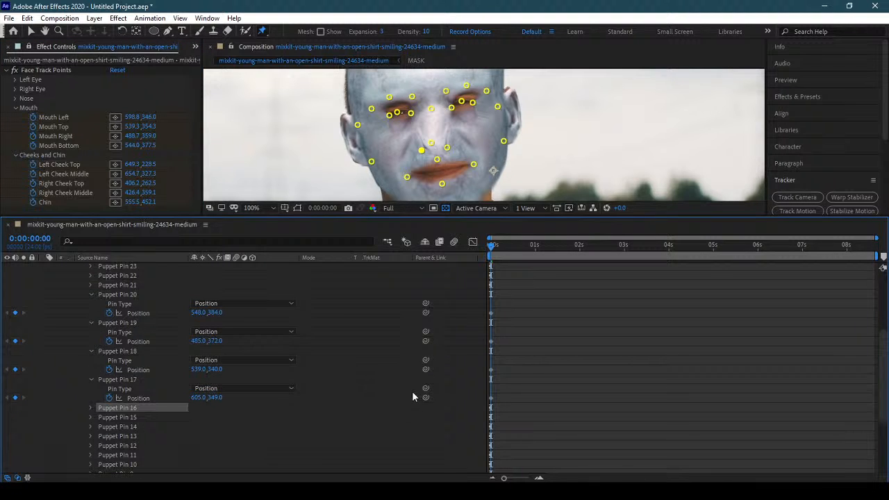
pyautogui.moveTo(426, 397); pyautogui.dragTo(77, 120)
pyautogui.moveTo(426, 370); pyautogui.dragTo(91, 175)
pyautogui.moveTo(426, 346); pyautogui.dragTo(89, 137)
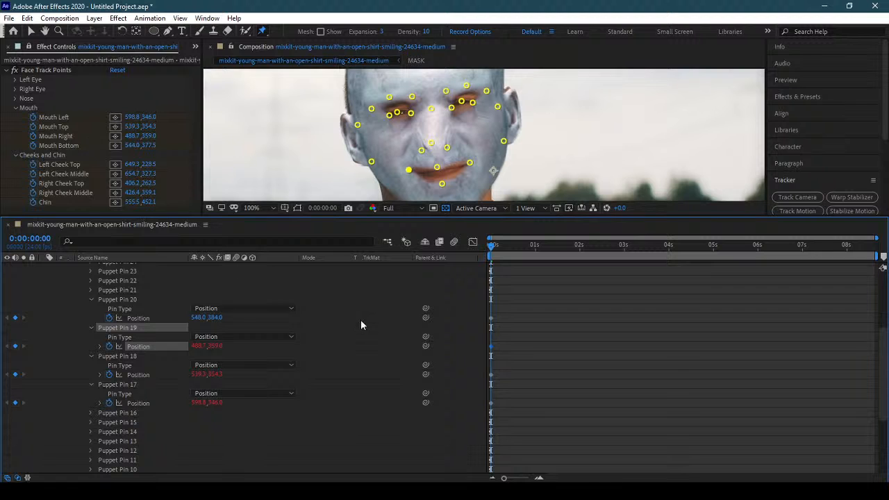
pyautogui.moveTo(426, 318); pyautogui.dragTo(59, 145)
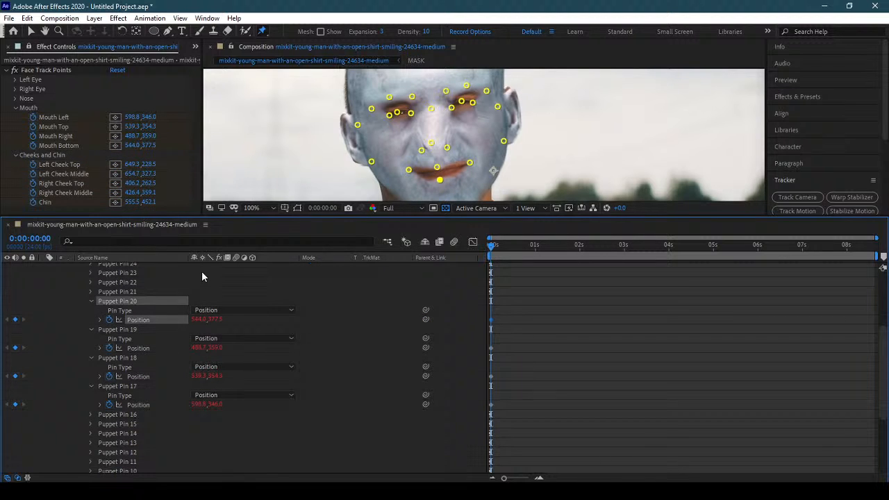
# Collapse the properties of Puppet Pins 20 down to 17 and the Mouth group of the Face Track Points
pyautogui.click(91, 301)
pyautogui.click(91, 311)
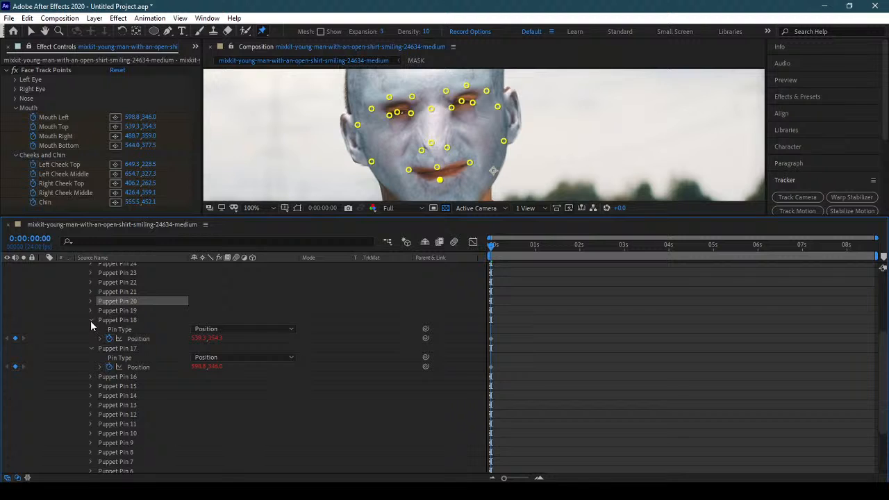
pyautogui.click(91, 320)
pyautogui.click(91, 329)
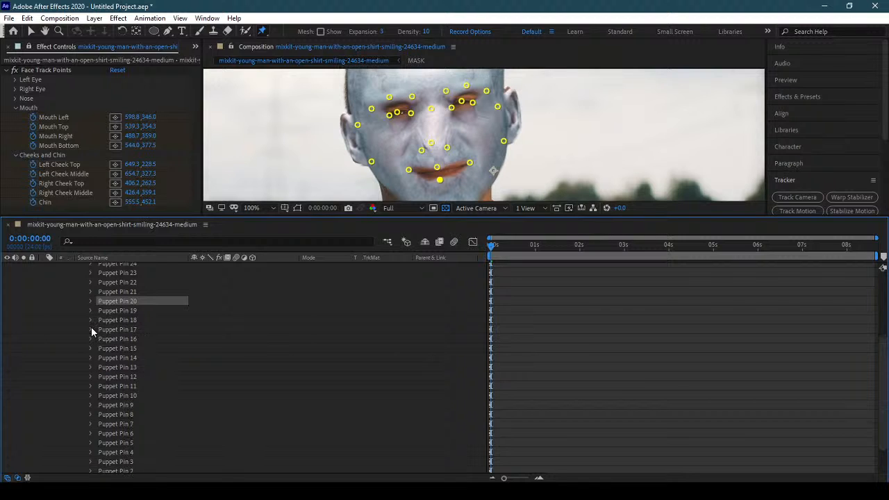
pyautogui.click(15, 108)
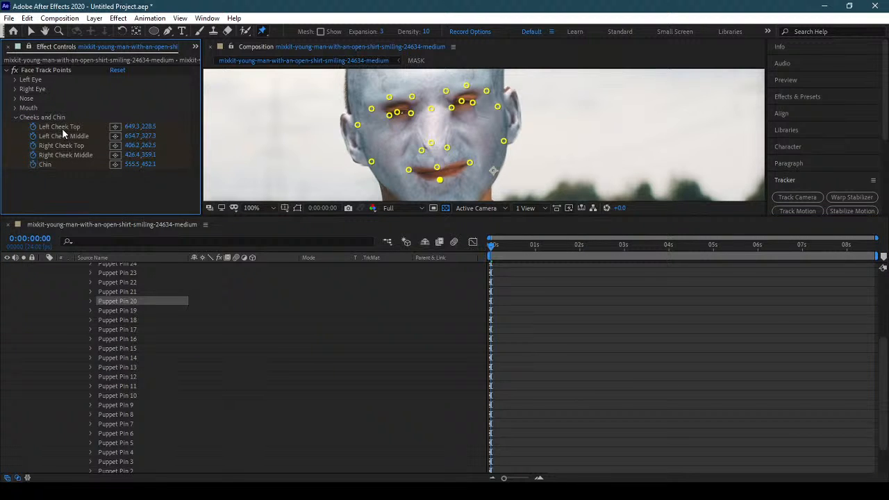
# Reveal the Position properties of Puppet Pins 21 to 25 on the MASK layer
pyautogui.scroll(2, 185, 305)
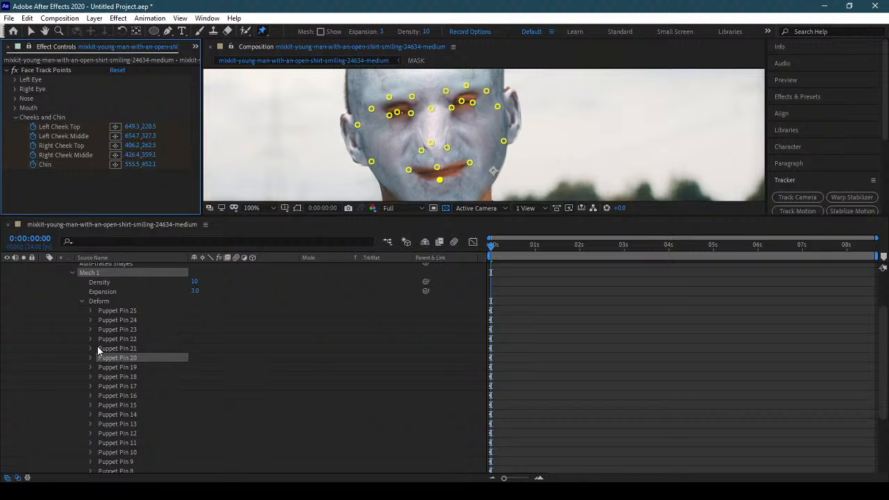
pyautogui.click(89, 347)
pyautogui.click(90, 337)
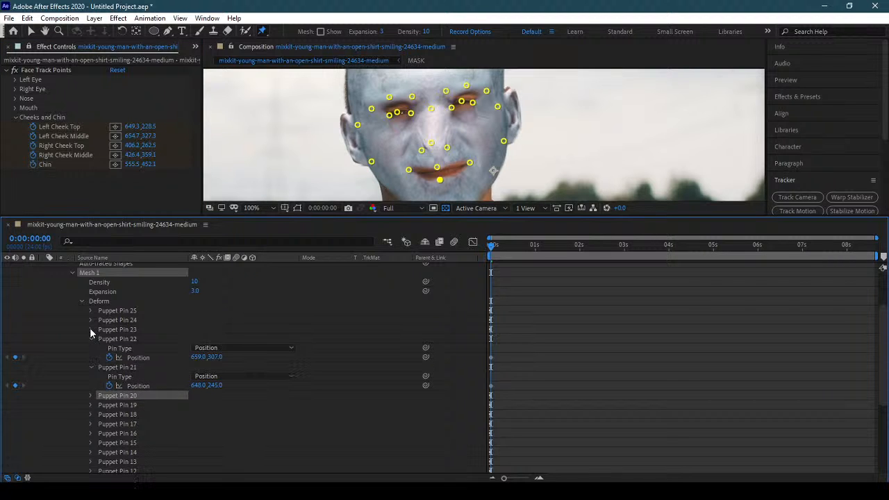
pyautogui.click(89, 328)
pyautogui.click(89, 320)
pyautogui.click(90, 311)
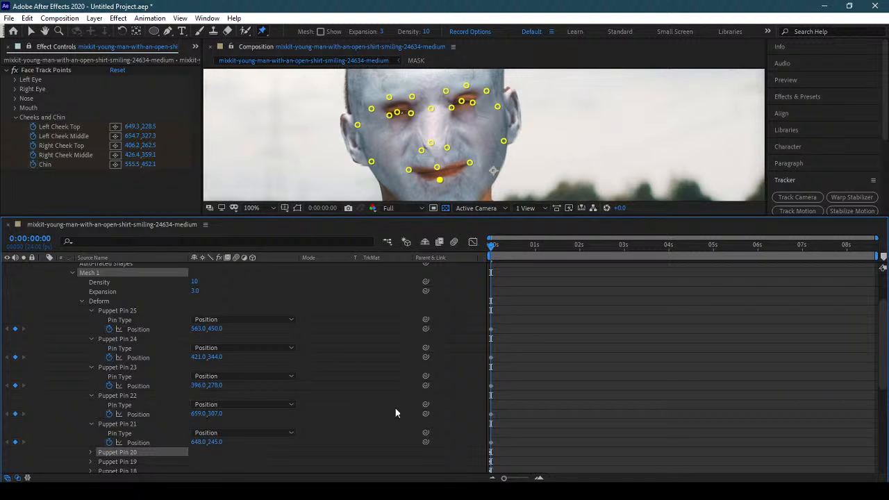
# Link the Positions of Puppet Pins 21 to 25 to Left Cheek Top, Left Cheek Middle, Right Cheek Top, Right Cheek Middle and Chin
pyautogui.moveTo(426, 443); pyautogui.dragTo(59, 127)
pyautogui.moveTo(428, 415); pyautogui.dragTo(61, 136)
pyautogui.moveTo(426, 387); pyautogui.dragTo(62, 146)
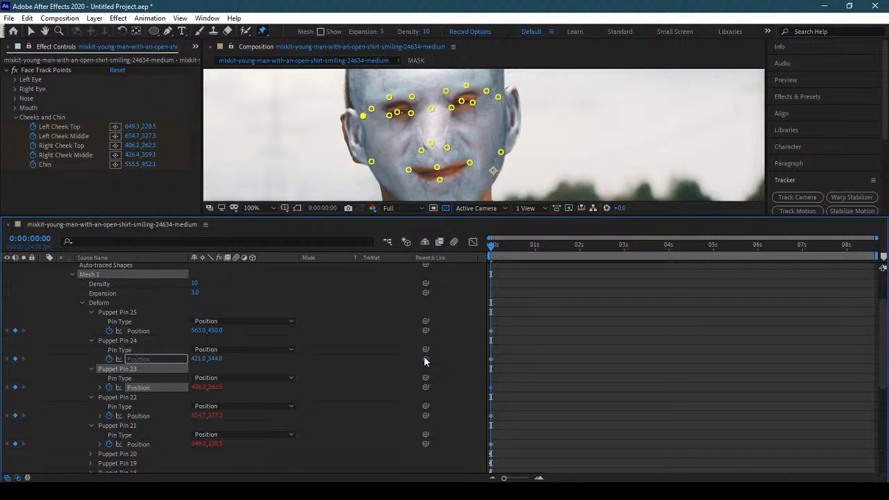
pyautogui.moveTo(426, 358); pyautogui.dragTo(86, 161)
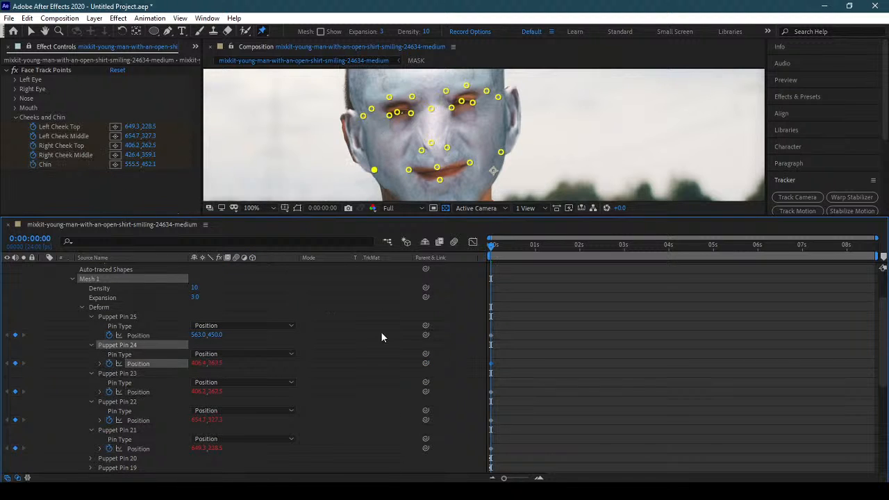
pyautogui.moveTo(426, 297); pyautogui.dragTo(360, 319)
pyautogui.moveTo(425, 339); pyautogui.dragTo(82, 164)
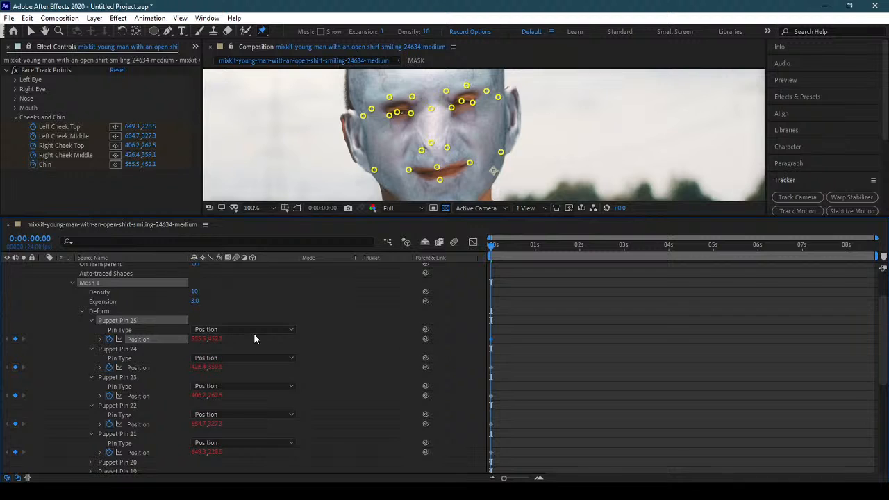
# Collapse the Puppet effect and the MASK layer's properties, and shrink the timeline to enlarge the composition view
pyautogui.scroll(3, 87, 314)
pyautogui.click(62, 287)
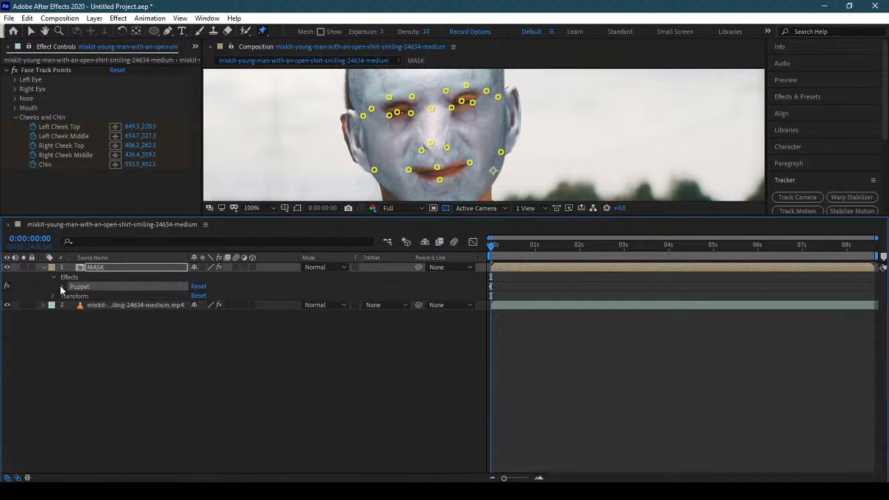
pyautogui.click(53, 277)
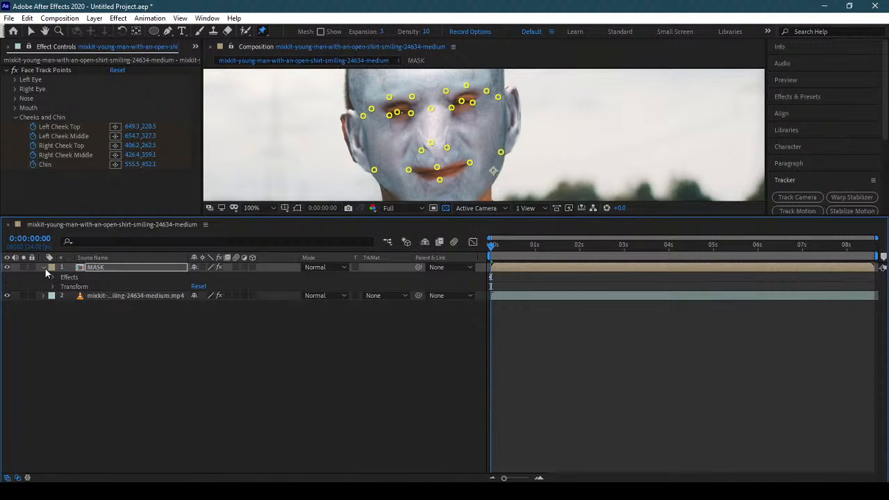
pyautogui.click(44, 267)
pyautogui.moveTo(209, 218); pyautogui.dragTo(235, 382)
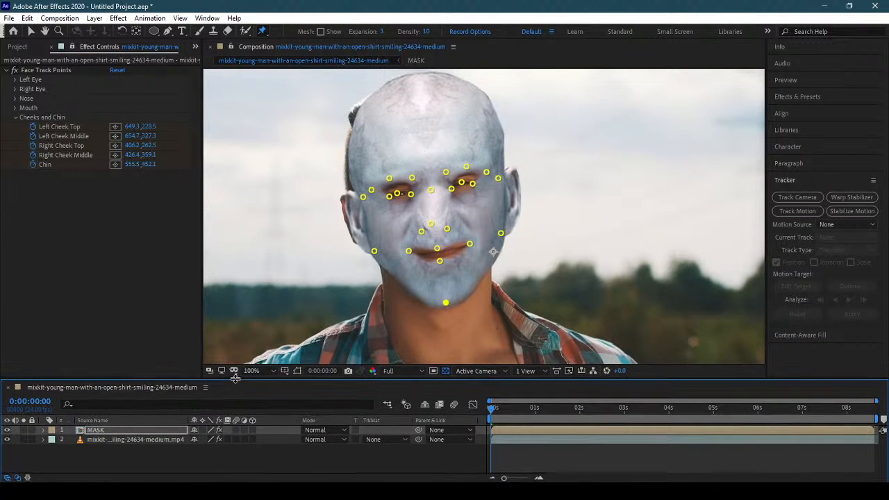
# Preview the composition from the first frame to check how the mask follows the man's face
pyautogui.click(363, 198)
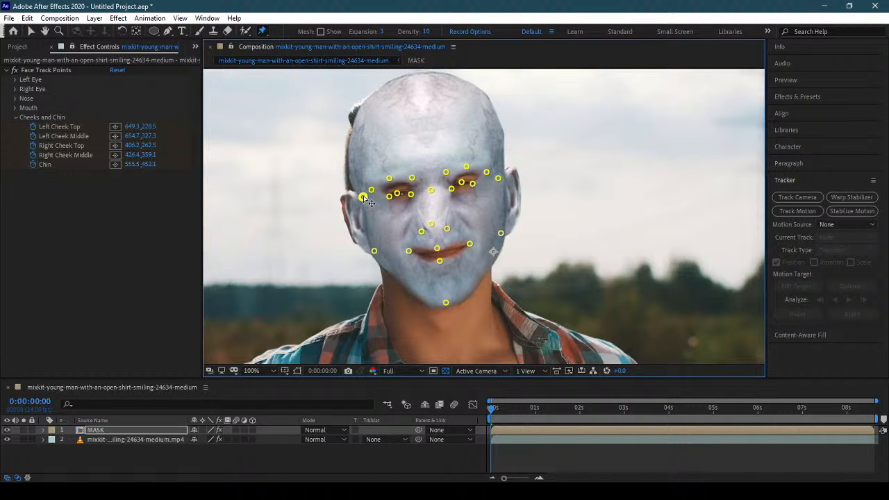
pyautogui.moveTo(530, 410); pyautogui.dragTo(494, 441)
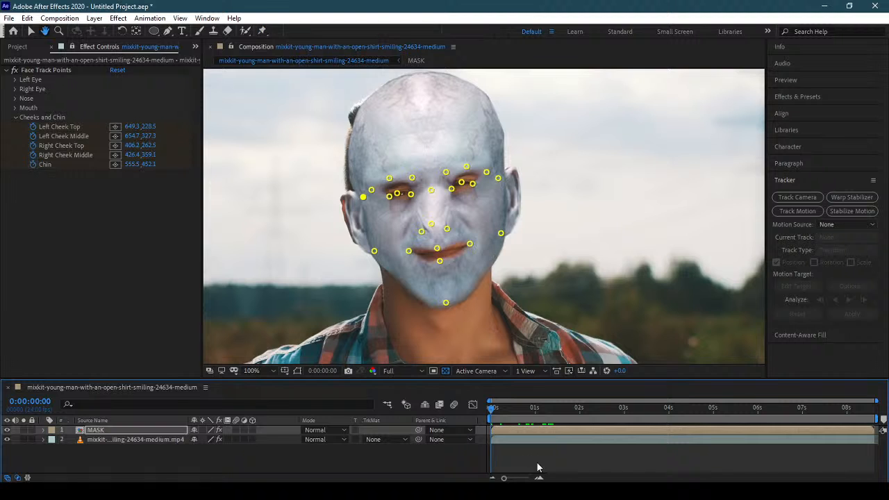
pyautogui.press('space')
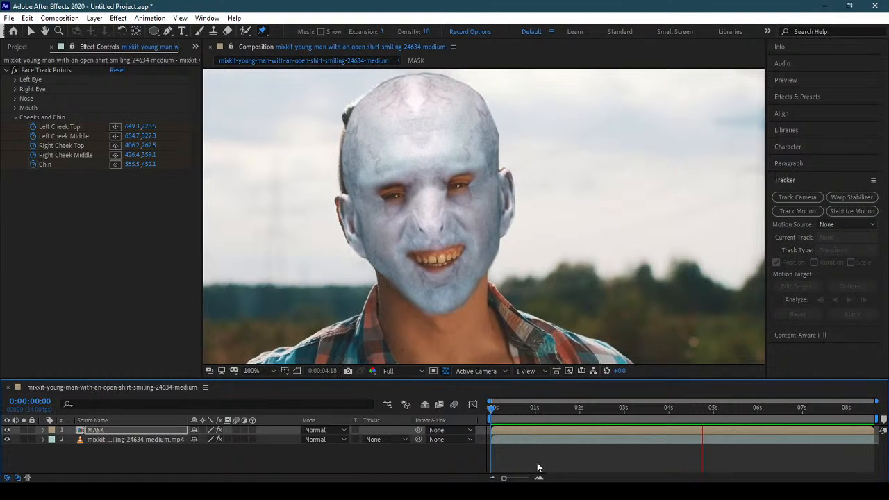
pyautogui.press('space')
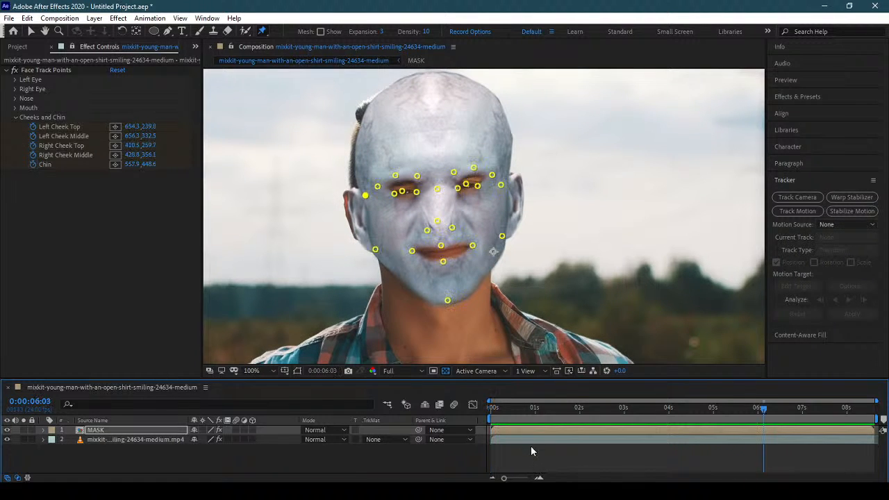
# Return to the first frame and collapse the Cheeks and Chin track points of the smiling man's clip, with its effect controls unlocked
pyautogui.moveTo(531, 408); pyautogui.dragTo(482, 411)
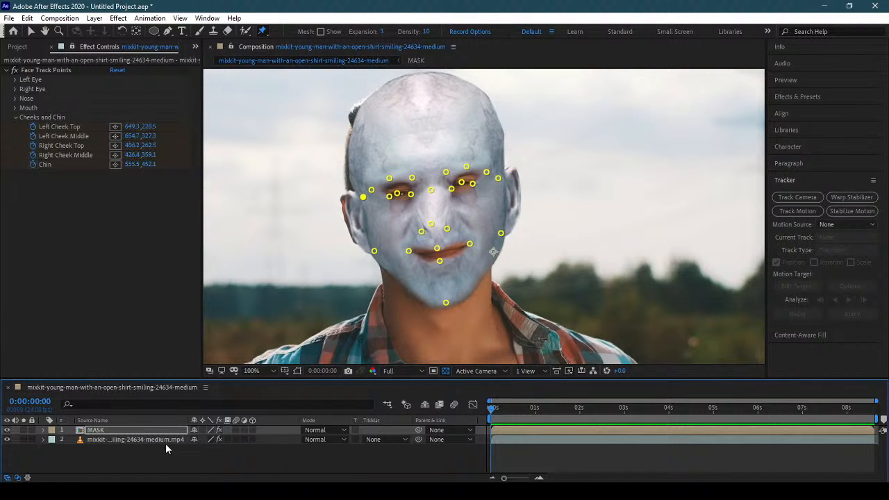
pyautogui.click(148, 438)
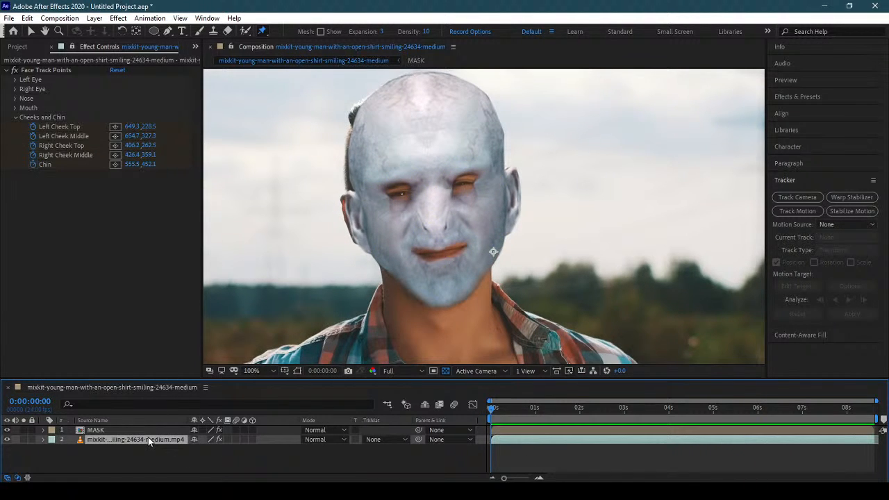
pyautogui.click(70, 45)
pyautogui.click(16, 119)
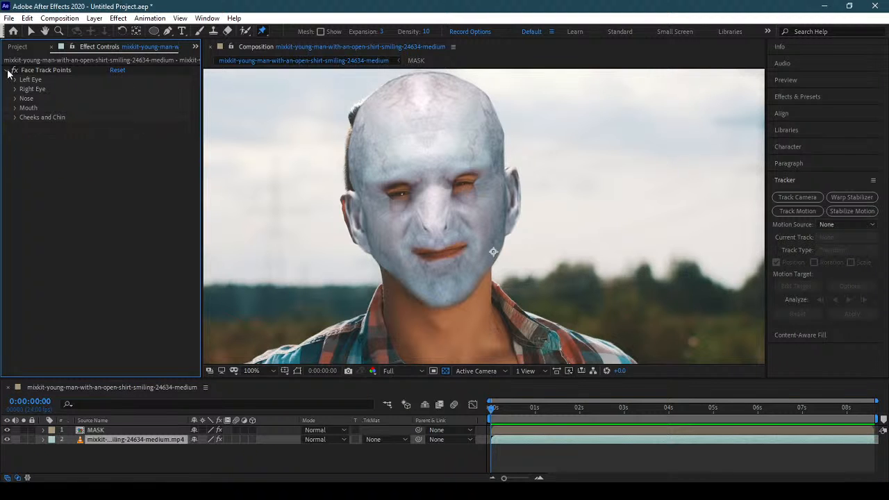
# Try to add a second copy of the smiling man's clip to the composition, beneath and above the MASK layer
pyautogui.click(17, 48)
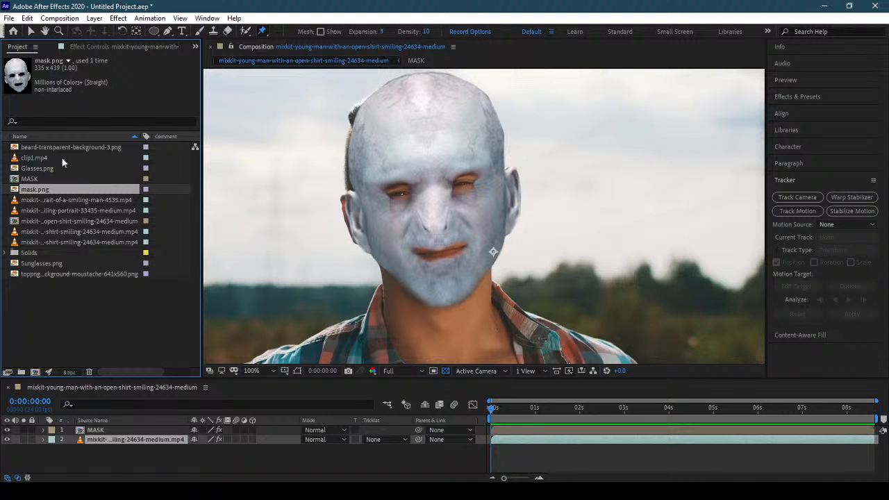
pyautogui.click(73, 201)
pyautogui.click(80, 212)
pyautogui.click(87, 222)
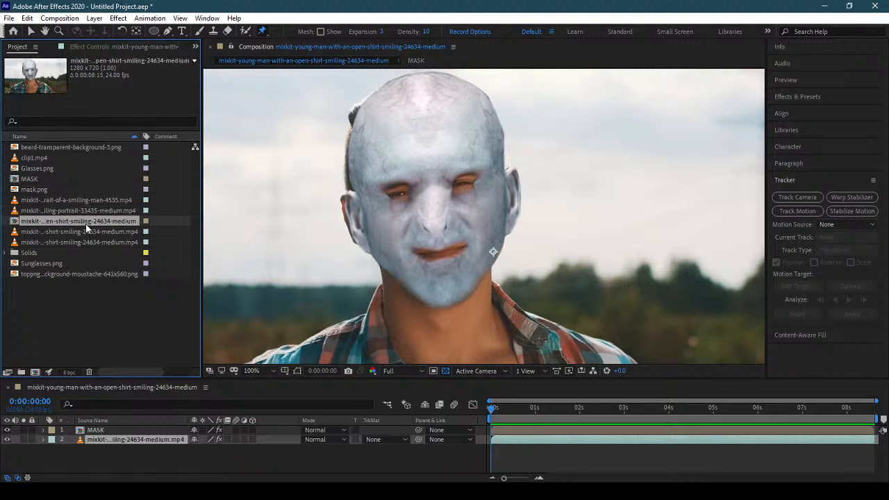
pyautogui.click(90, 232)
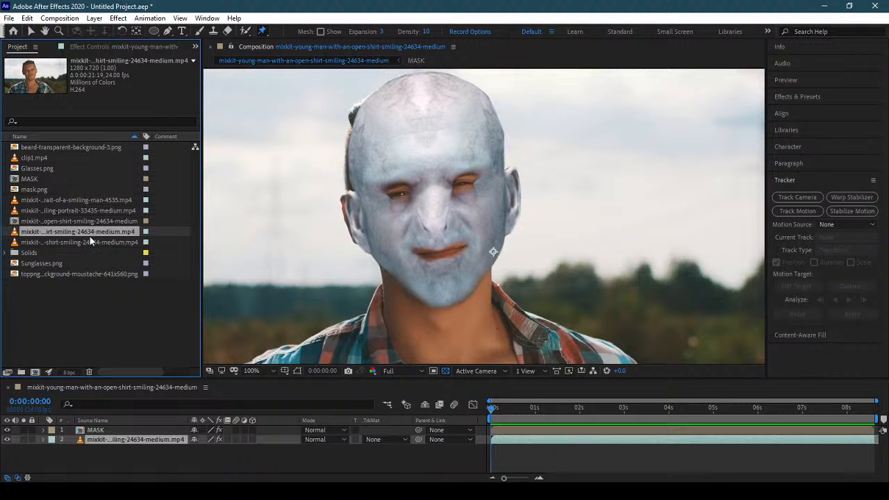
pyautogui.click(88, 242)
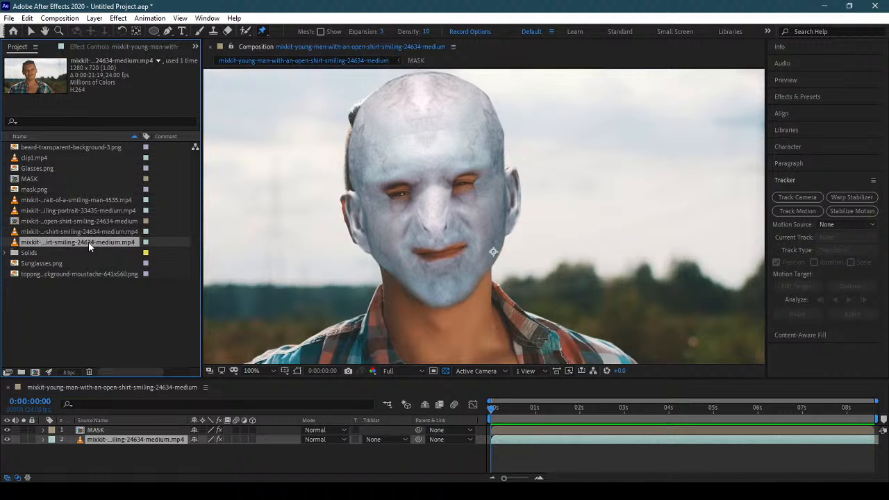
pyautogui.moveTo(88, 242); pyautogui.dragTo(125, 435)
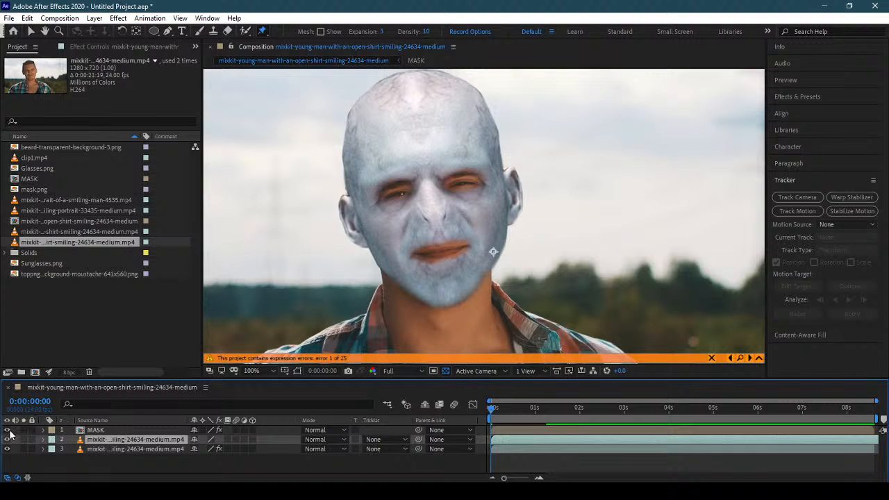
pyautogui.press('Delete')
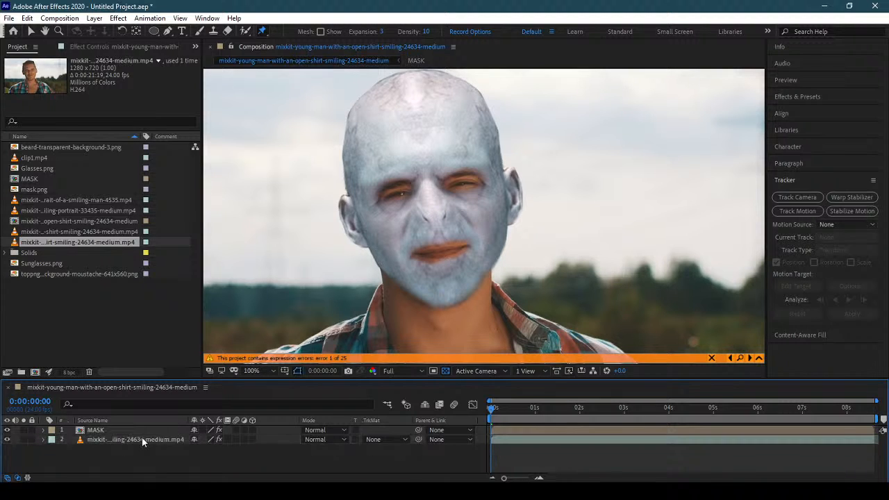
pyautogui.moveTo(35, 231); pyautogui.dragTo(128, 439)
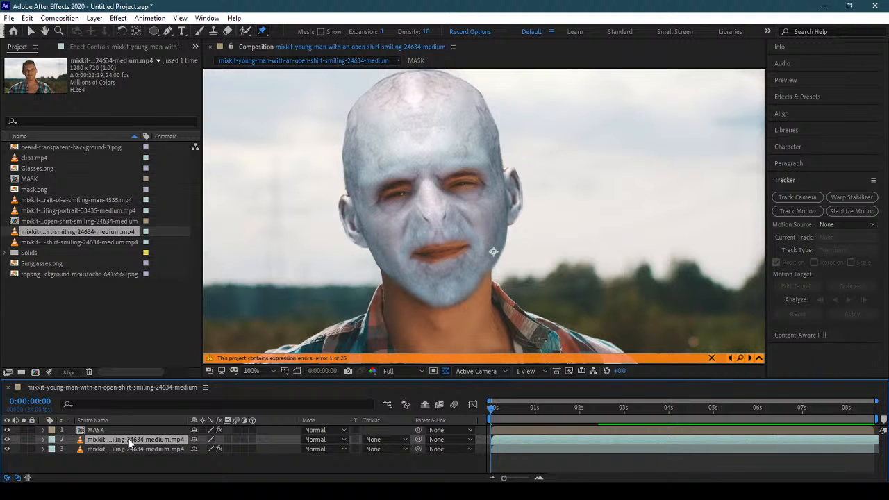
pyautogui.press('Delete')
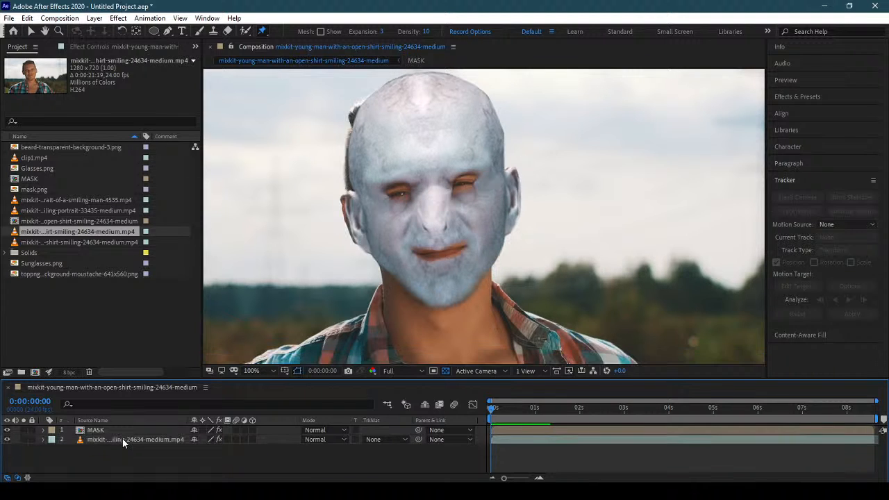
pyautogui.moveTo(38, 234); pyautogui.dragTo(125, 428)
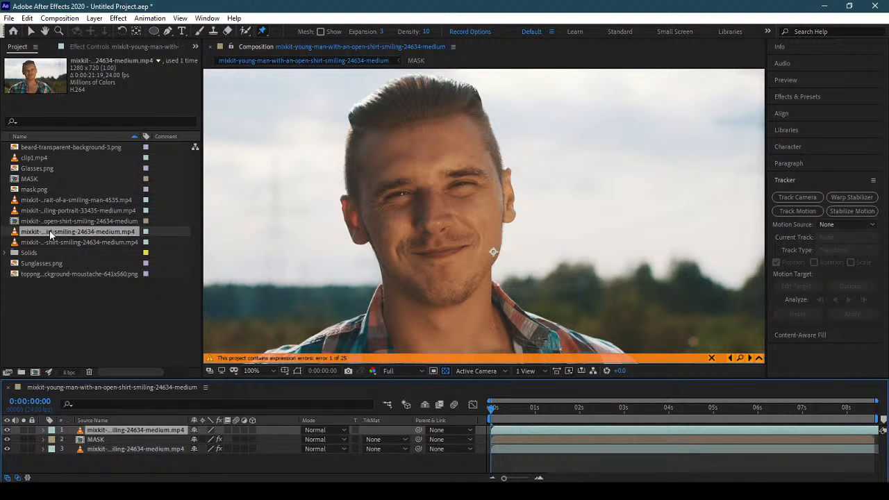
pyautogui.press('Delete')
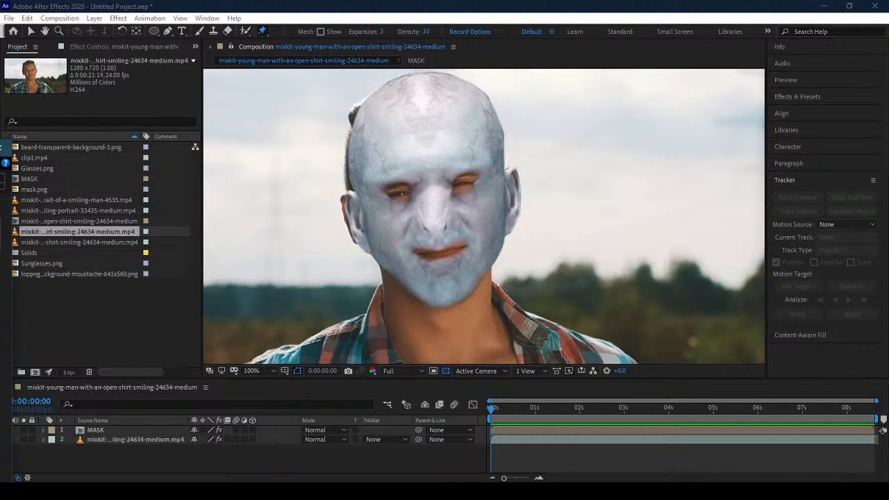
# Switch to File Explorer, duplicate the smiling man's video in the Class 11 - Facial Tracking folder and rename the copy man2.mp4
pyautogui.moveTo(0, 148); pyautogui.dragTo(490, 114)
pyautogui.click(303, 299)
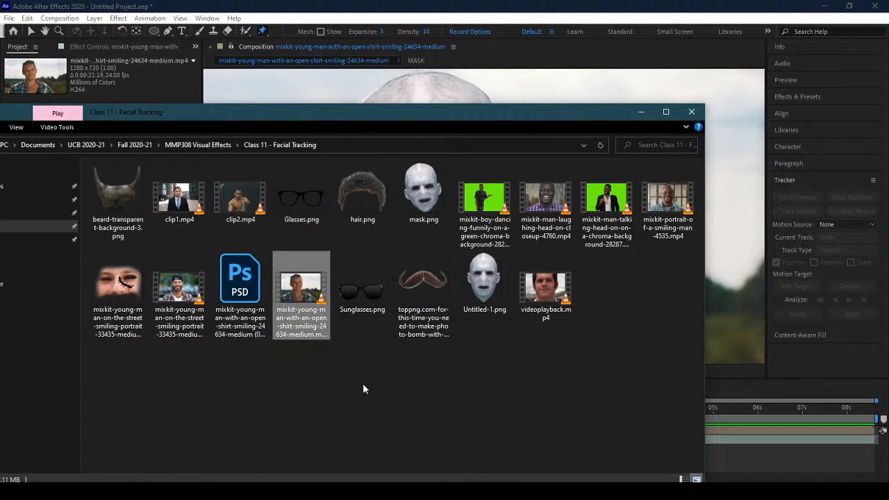
pyautogui.hotkey('ctrl', 'v')
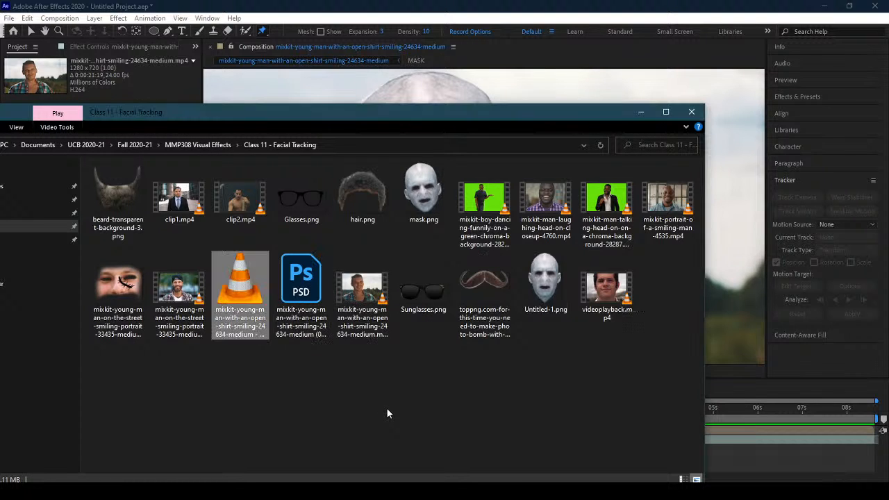
pyautogui.rightClick(233, 309)
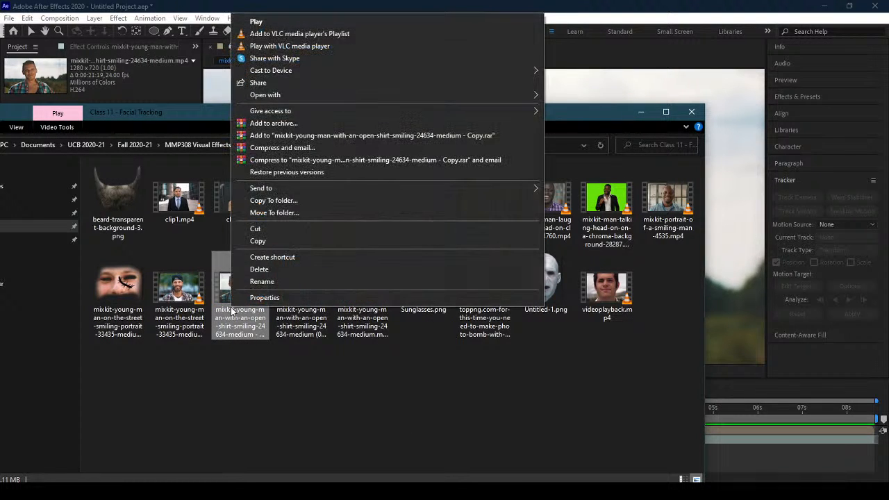
pyautogui.click(275, 281)
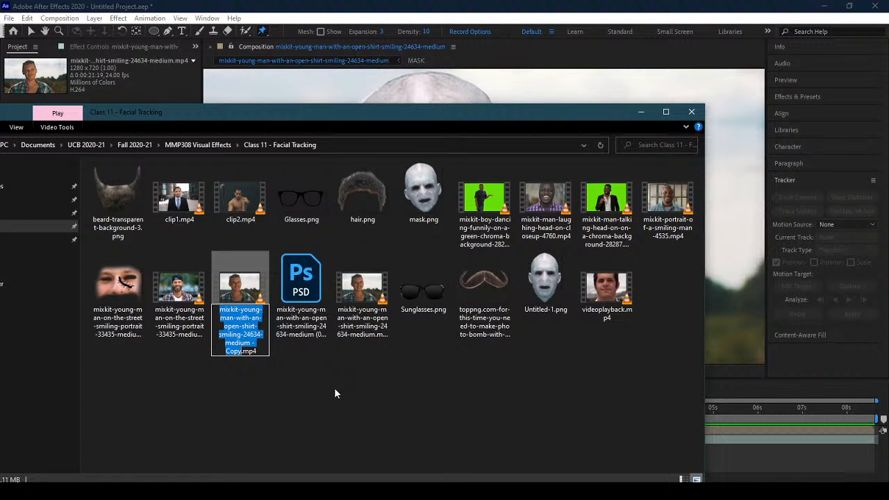
pyautogui.write('man')
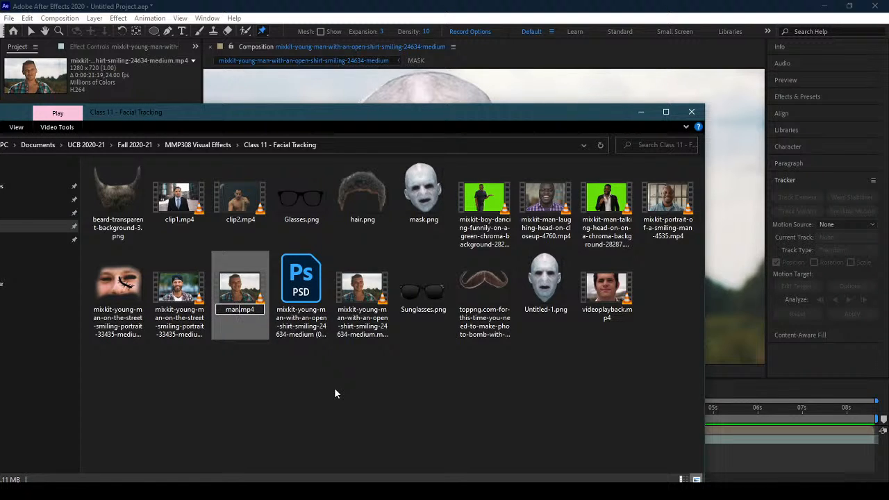
pyautogui.write('2')
pyautogui.press('Return')
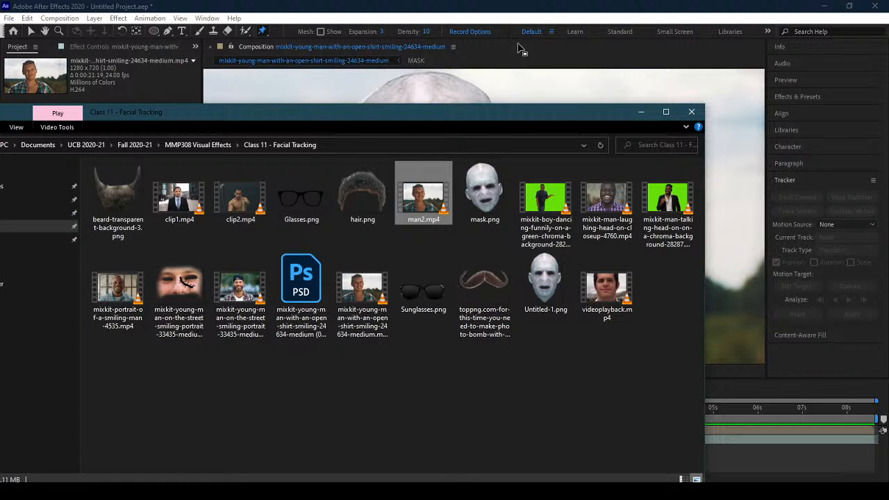
# Import man2.mp4, place it between the MASK layer and the original clip in After Effects, and hide those two layers
pyautogui.moveTo(549, 115); pyautogui.dragTo(0, 209)
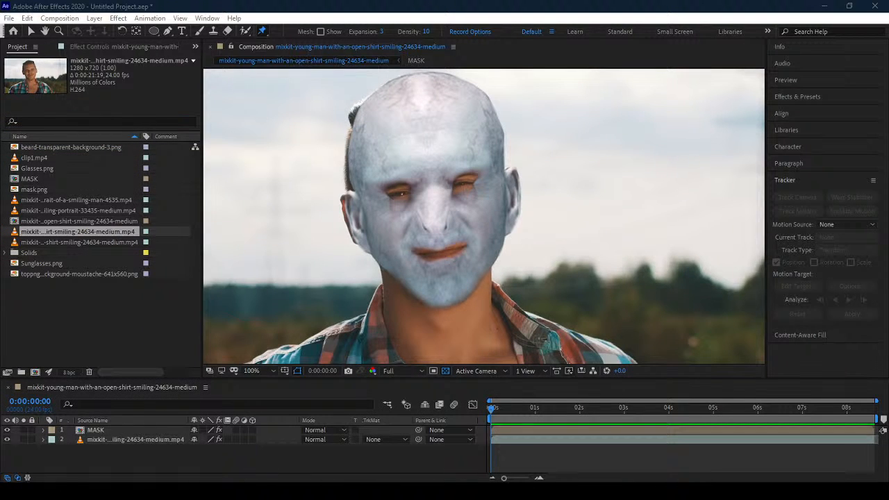
pyautogui.moveTo(0, 292); pyautogui.dragTo(93, 324)
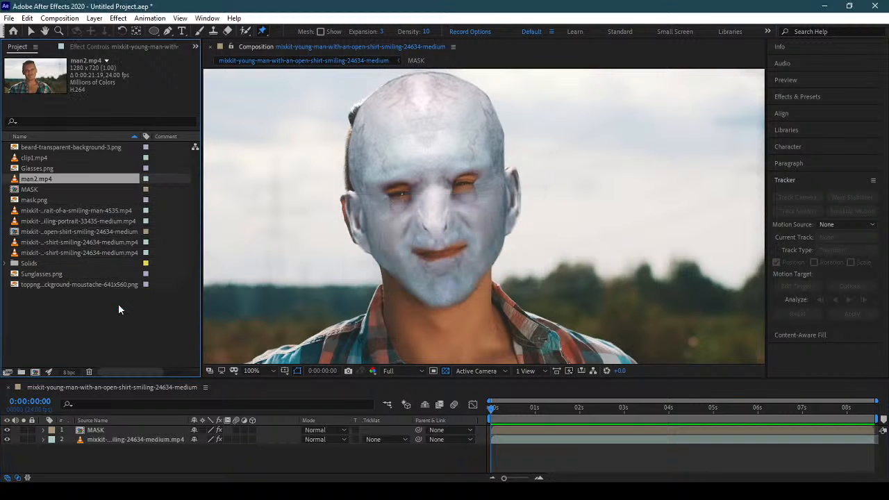
pyautogui.moveTo(45, 180); pyautogui.dragTo(132, 437)
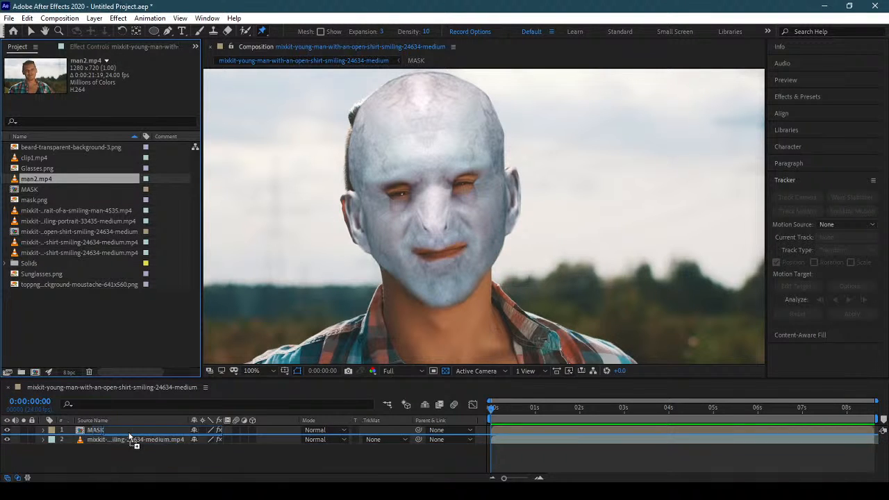
pyautogui.click(7, 430)
pyautogui.click(8, 450)
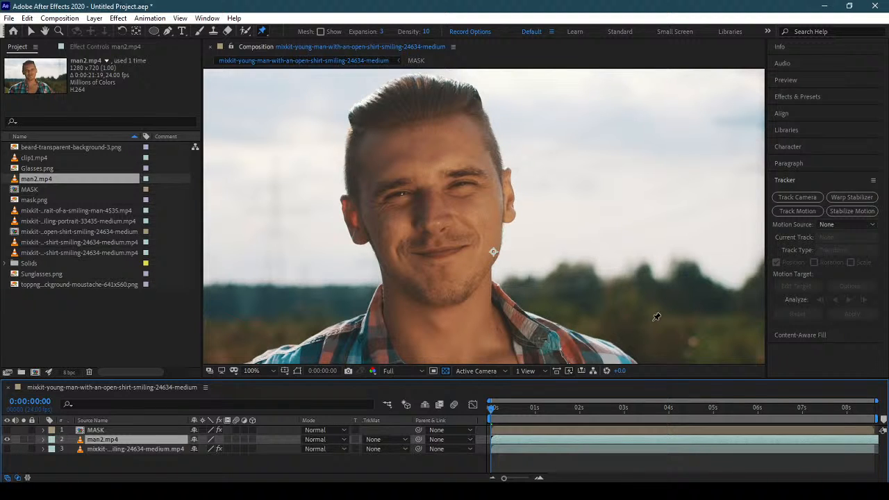
# Draw a closed Pen mask on man2.mp4 around one side of the head, from the hair past the visible ear to the chin
pyautogui.click(170, 31)
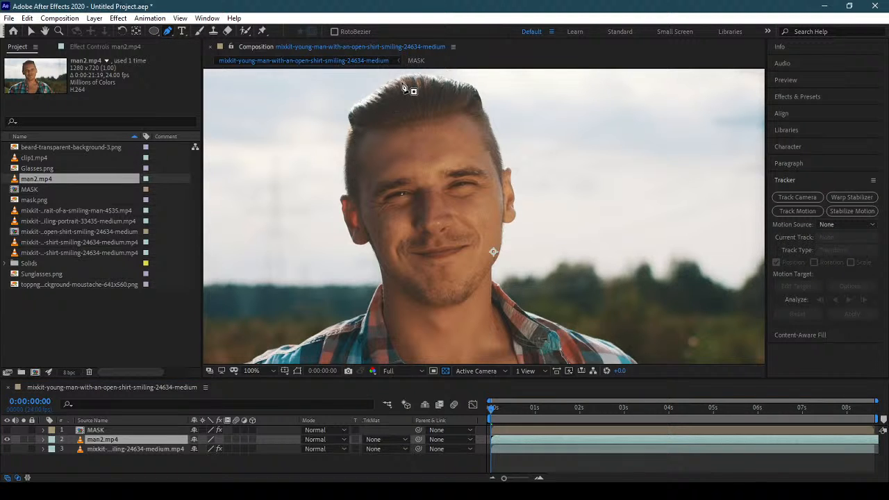
pyautogui.click(379, 82)
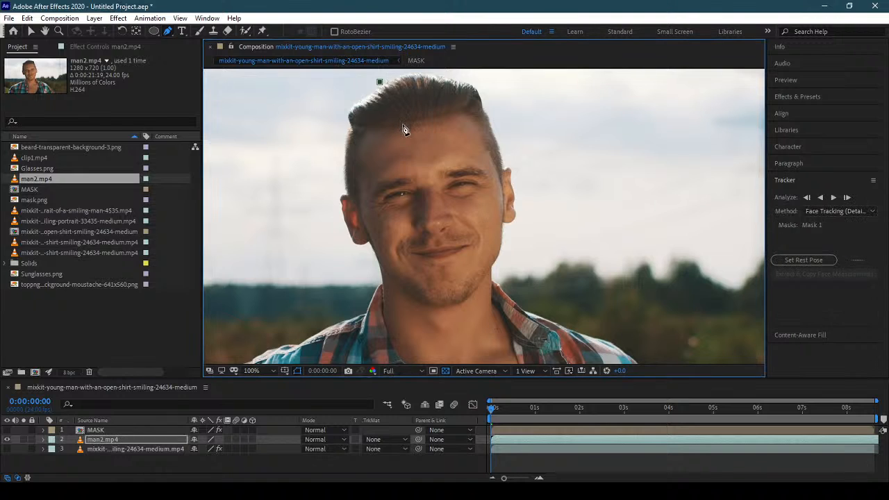
pyautogui.click(395, 131)
pyautogui.click(383, 168)
pyautogui.click(387, 188)
pyautogui.click(403, 222)
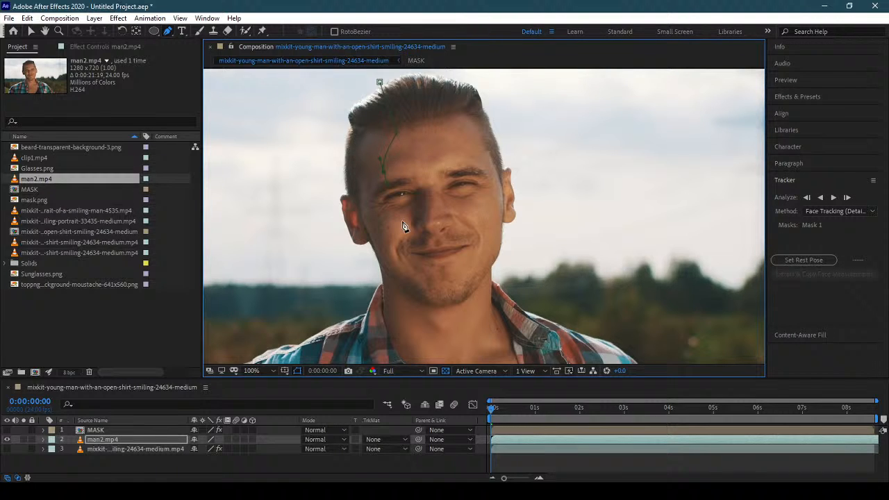
pyautogui.click(425, 265)
pyautogui.click(434, 308)
pyautogui.moveTo(372, 280); pyautogui.dragTo(354, 258)
pyautogui.click(342, 242)
pyautogui.click(331, 196)
pyautogui.click(340, 172)
pyautogui.click(341, 135)
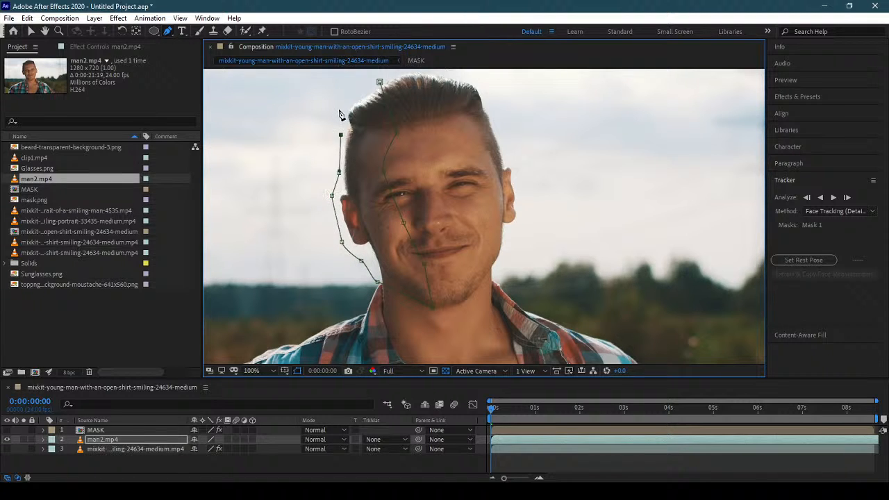
pyautogui.click(339, 109)
pyautogui.click(380, 82)
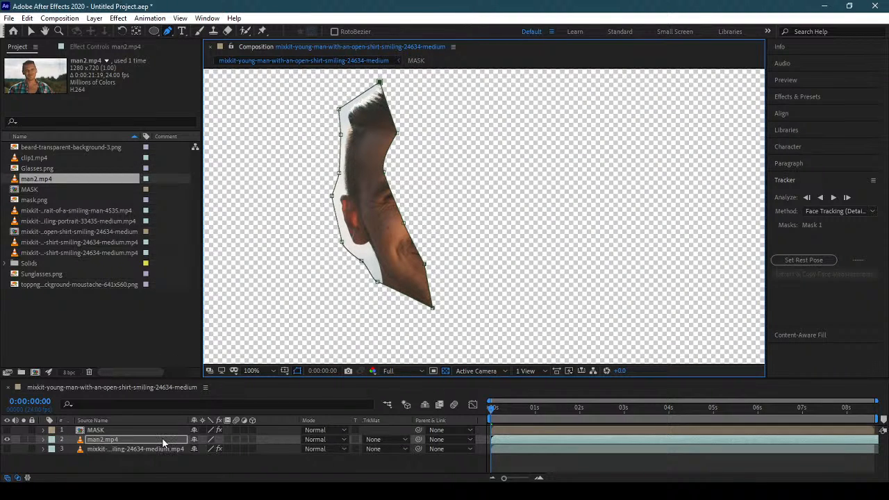
pyautogui.click(806, 335)
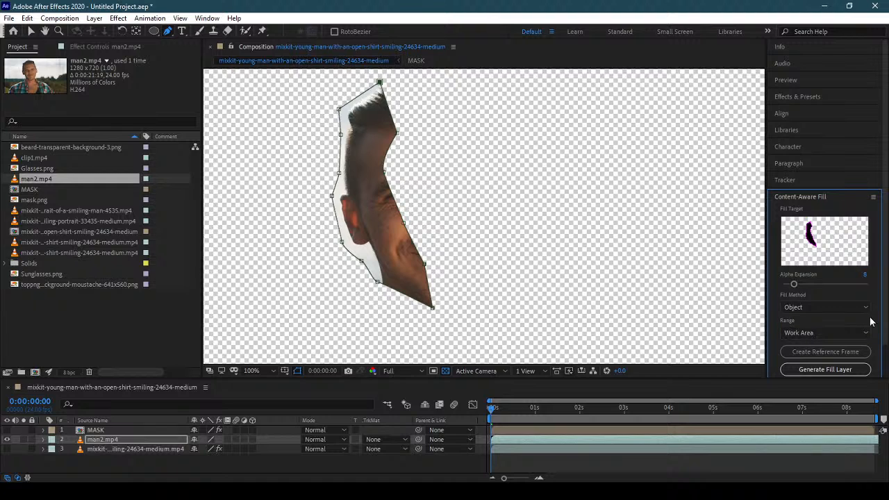
pyautogui.moveTo(883, 312); pyautogui.dragTo(885, 349)
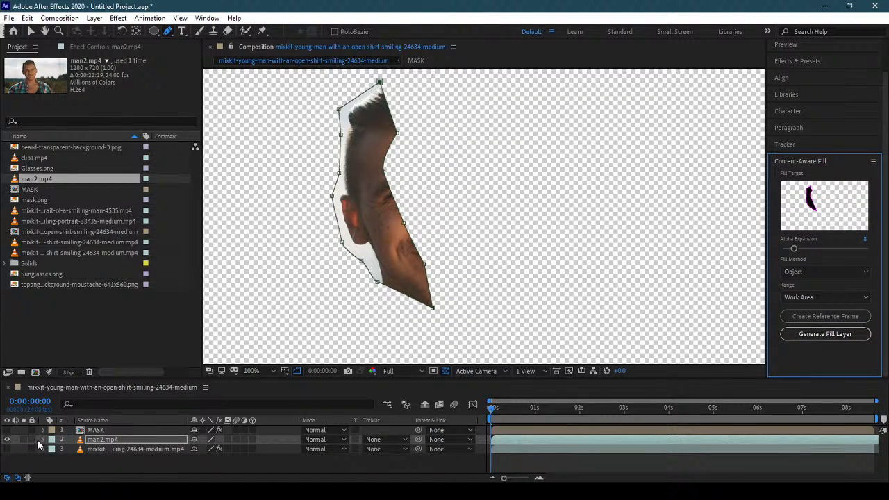
pyautogui.click(111, 442)
pyautogui.press(',')
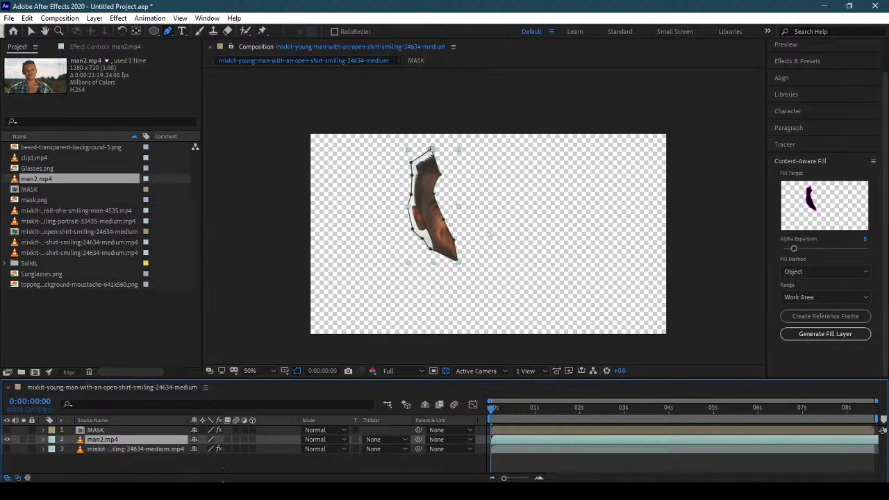
pyautogui.click(369, 90)
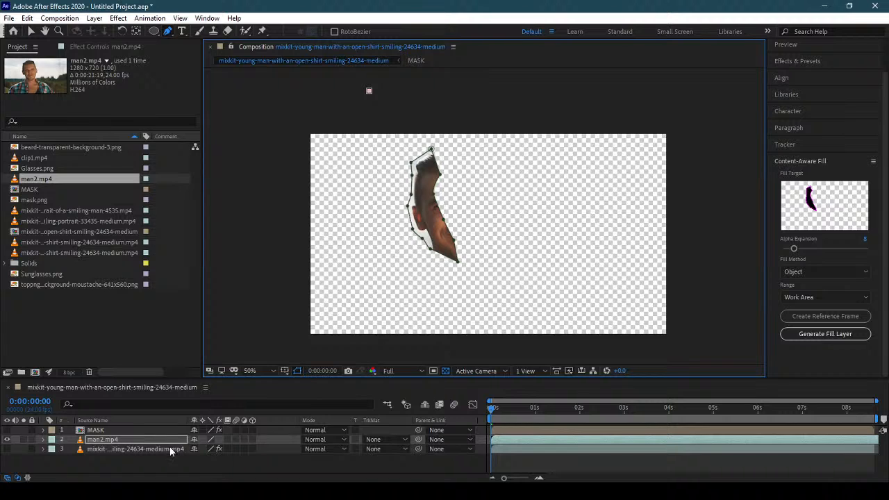
pyautogui.click(124, 430)
pyautogui.click(122, 436)
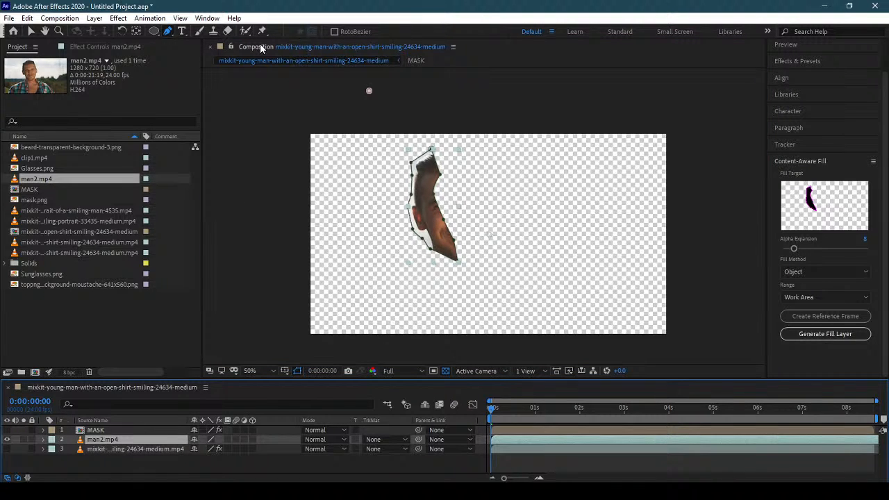
pyautogui.scroll(-1, 287, 91)
pyautogui.scroll(2, 286, 92)
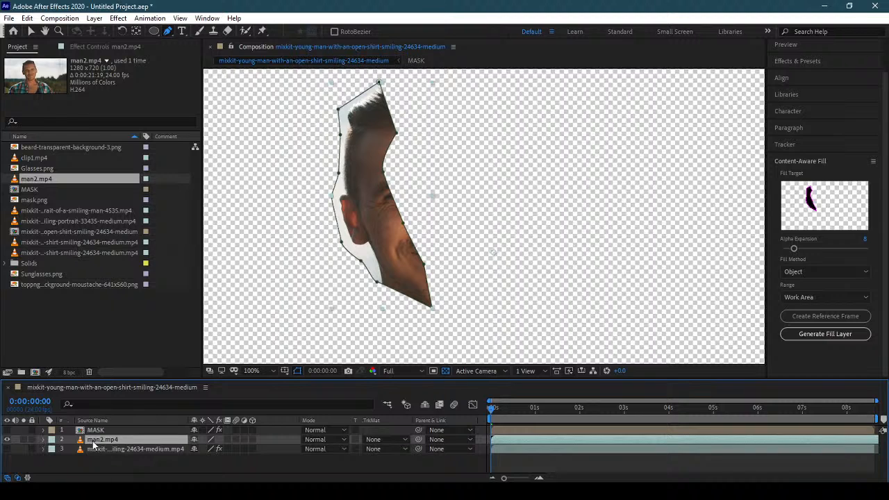
# Set the mode of Mask 1 on man2.mp4 to Subtract so the outlined side of the head is cut out
pyautogui.press('m')
pyautogui.scroll(-1, 160, 444)
pyautogui.click(212, 431)
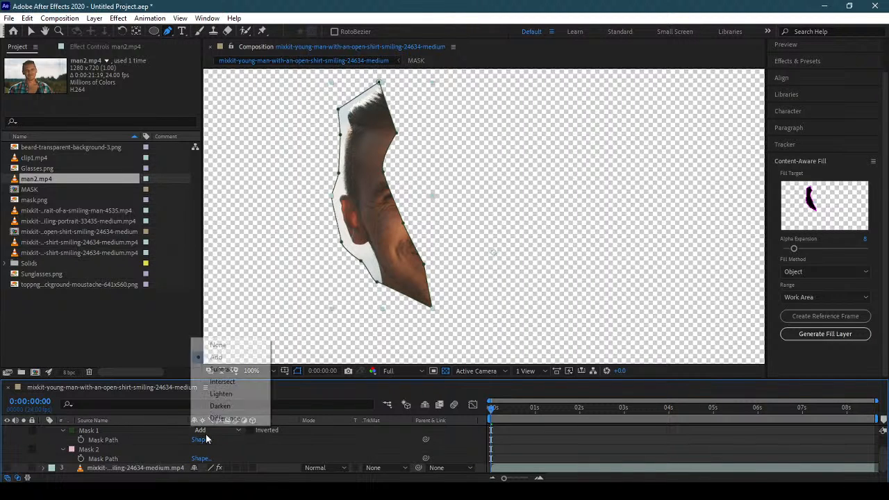
pyautogui.click(233, 373)
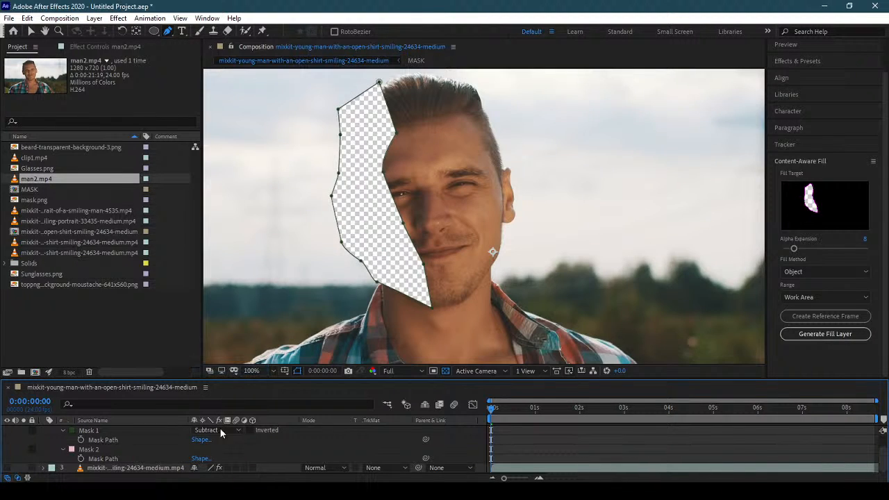
# Delete the stray Mask 2 from man2.mp4 and feather Mask 1 by about 28 pixels
pyautogui.press('f')
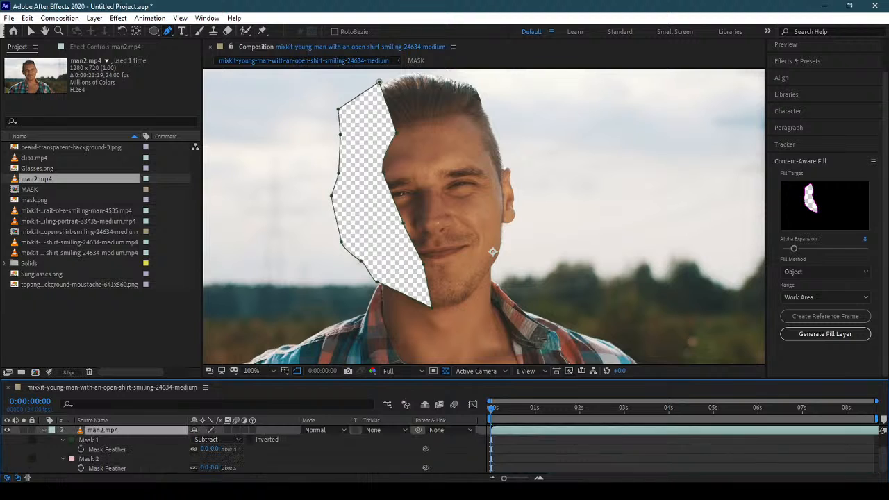
pyautogui.click(128, 459)
pyautogui.click(114, 439)
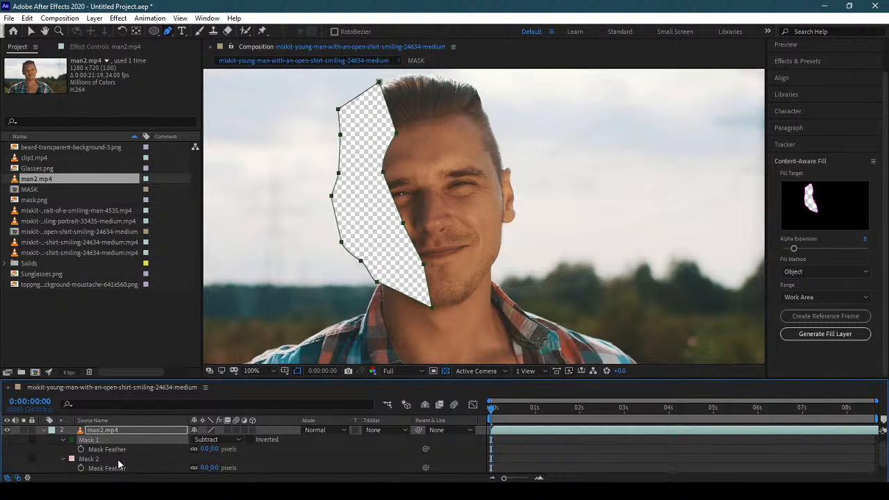
pyautogui.click(118, 460)
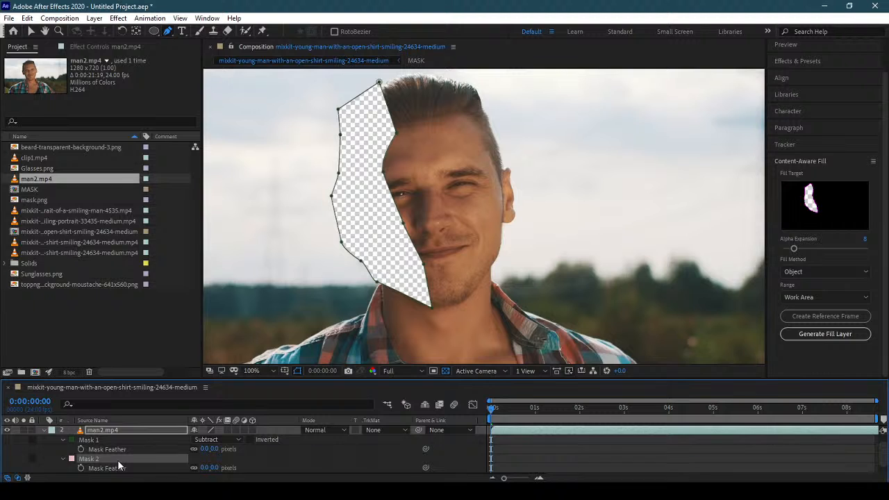
pyautogui.press('Delete')
pyautogui.moveTo(212, 459); pyautogui.dragTo(229, 459)
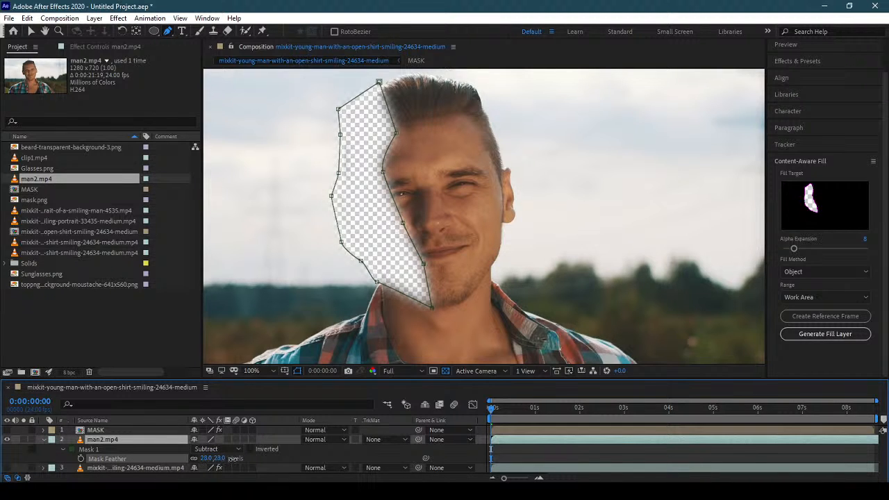
pyautogui.press('F2')
pyautogui.click(44, 440)
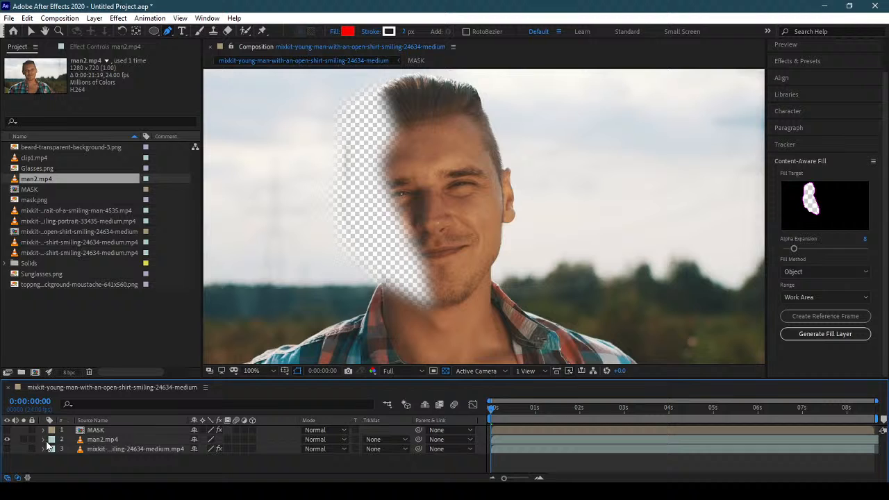
# Try creating a Content-Aware Fill reference frame from man2.mp4, saving the project as Untitled Project.aep, close Photoshop and undo the frame's creation
pyautogui.click(120, 439)
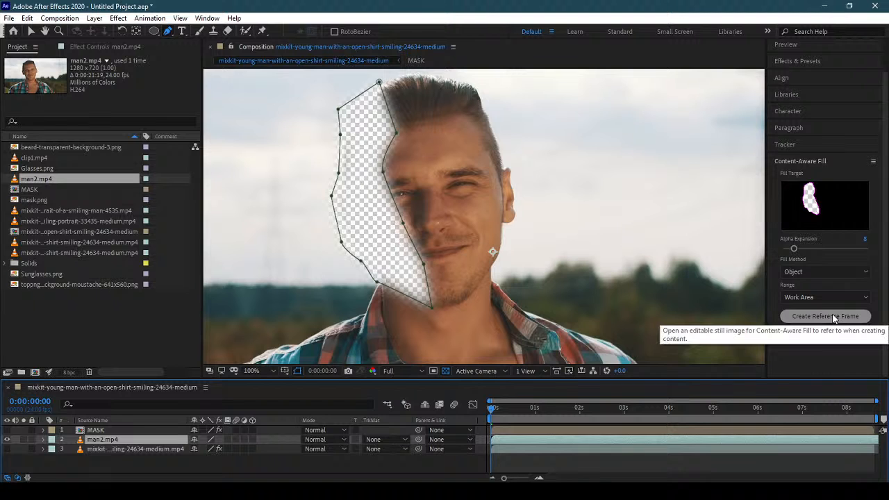
pyautogui.click(835, 317)
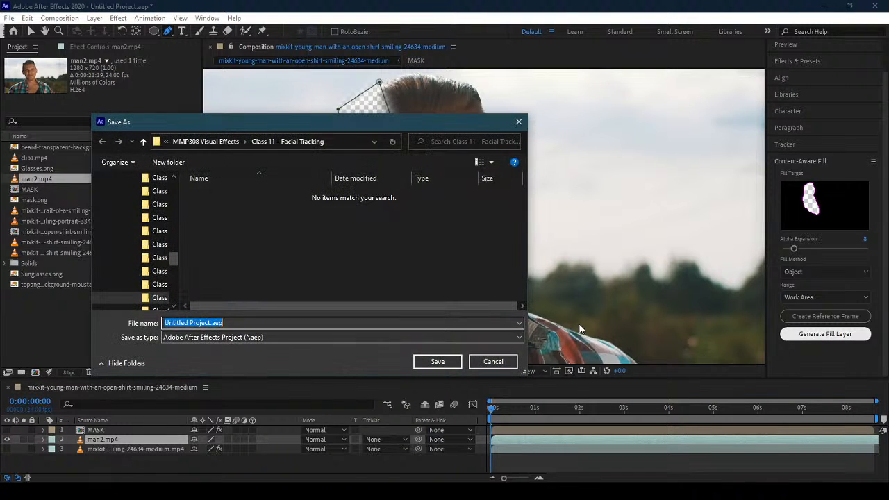
pyautogui.click(438, 363)
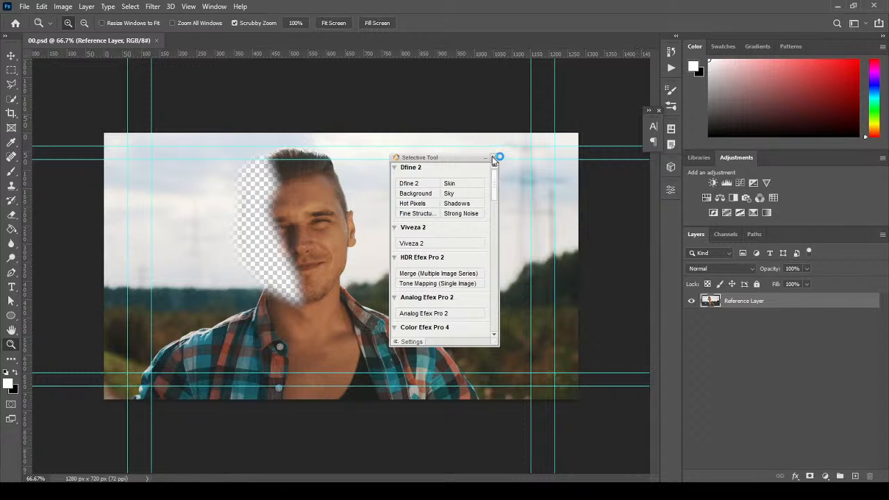
pyautogui.click(493, 157)
pyautogui.click(877, 8)
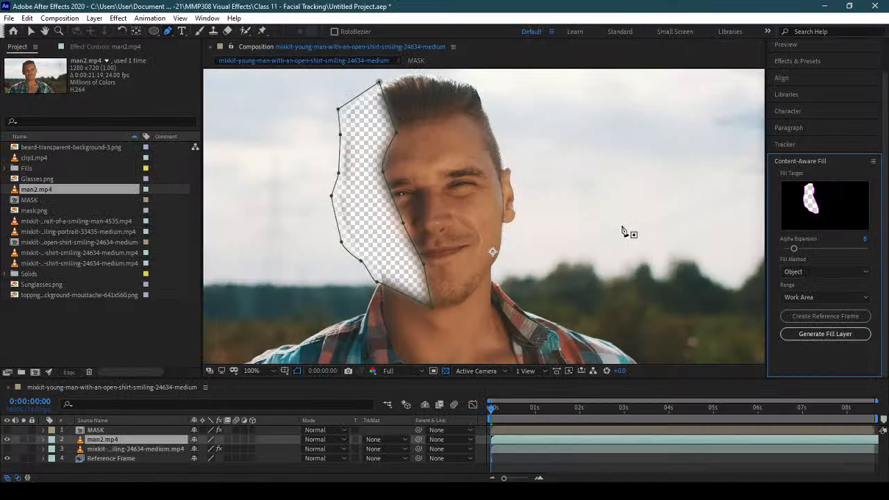
pyautogui.click(27, 18)
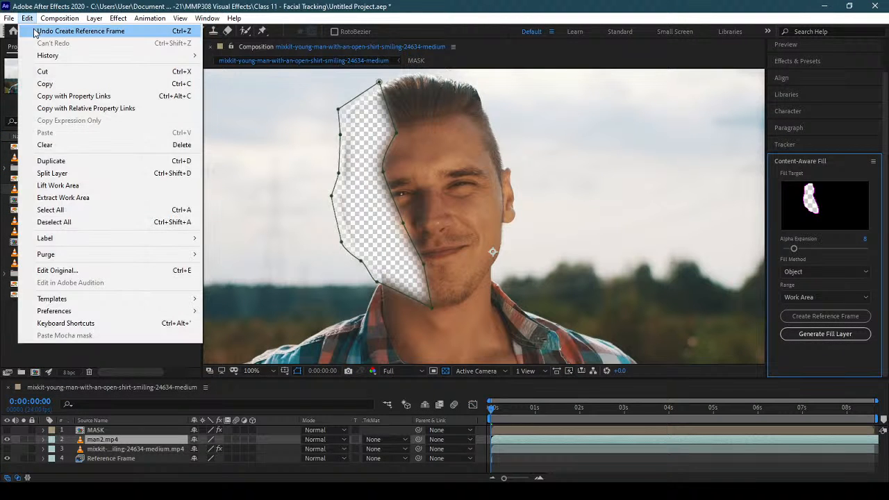
pyautogui.click(41, 30)
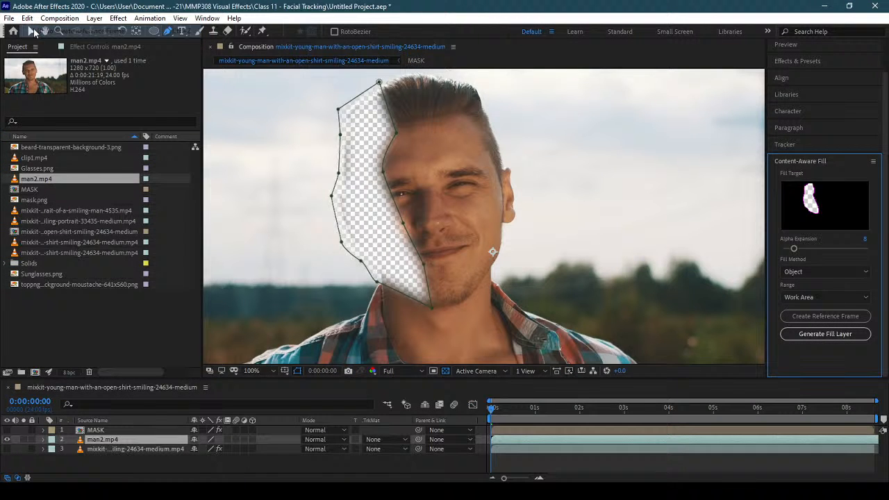
# Generate a Content-Aware Fill layer for the man2.mp4 cut-out with the Object method over the work area, and scrub through it
pyautogui.click(856, 337)
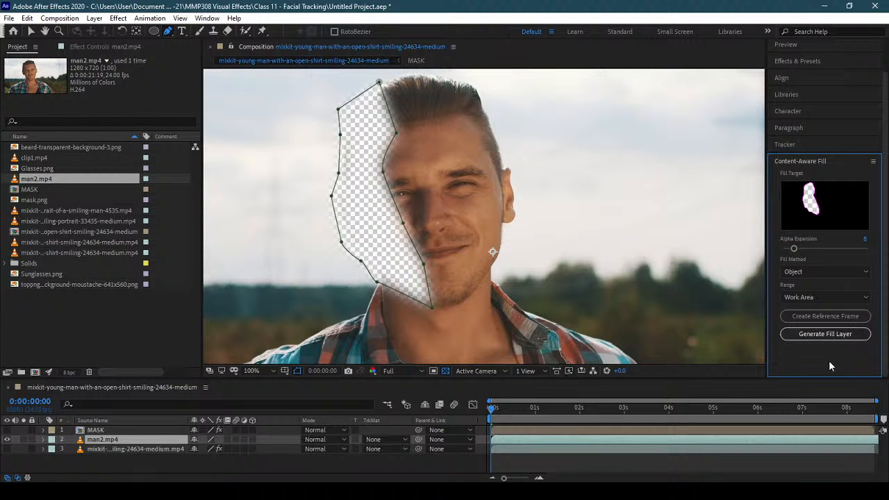
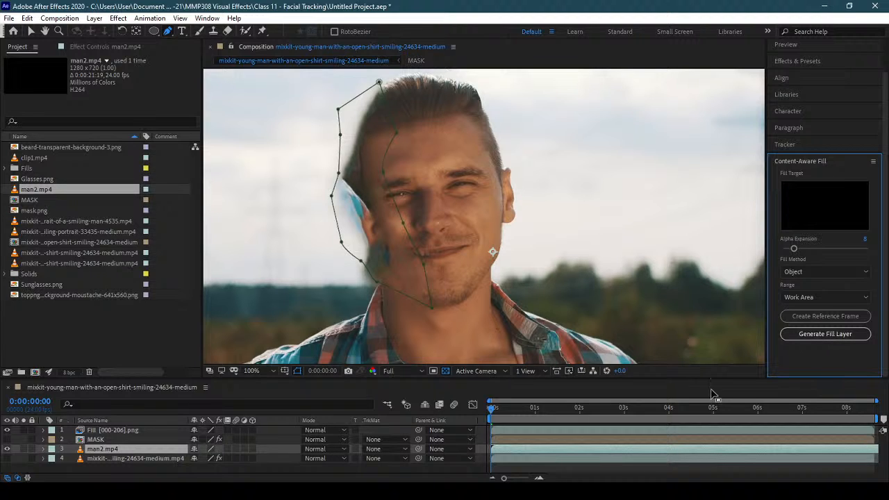
pyautogui.moveTo(494, 411); pyautogui.dragTo(434, 436)
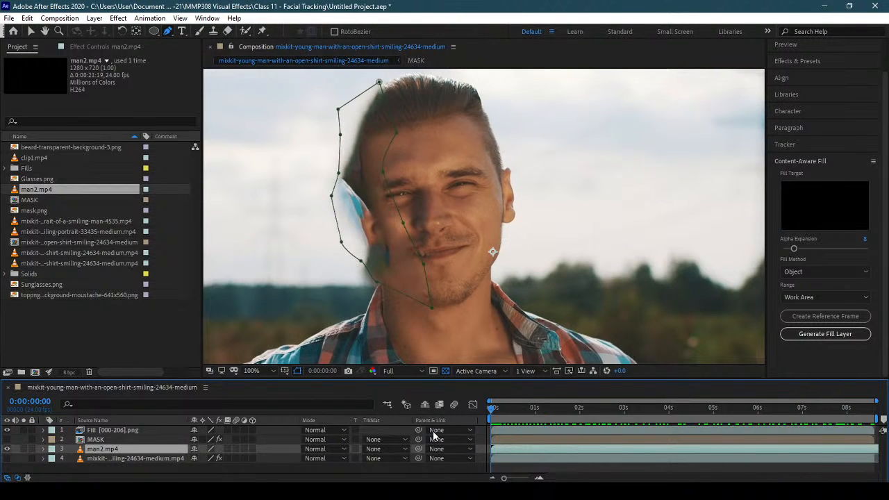
# Show the MASK layer, move the generated fill layer beneath it and review the composite across the timeline
pyautogui.click(7, 439)
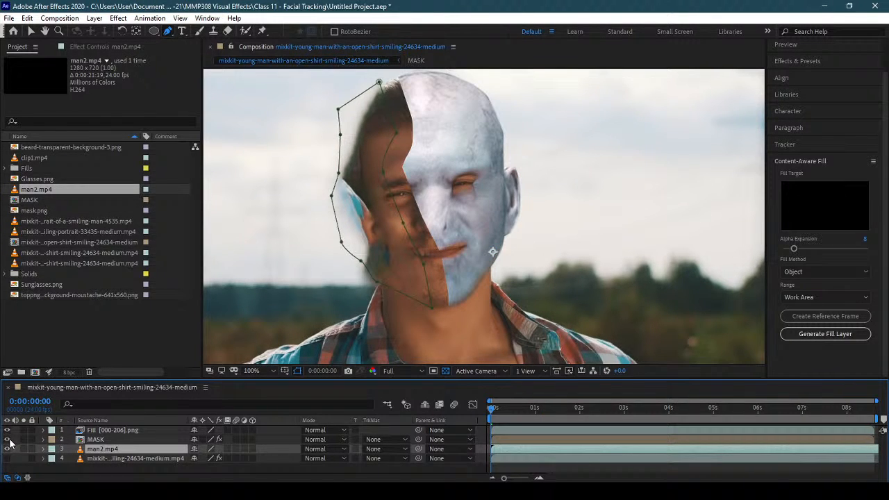
pyautogui.click(114, 439)
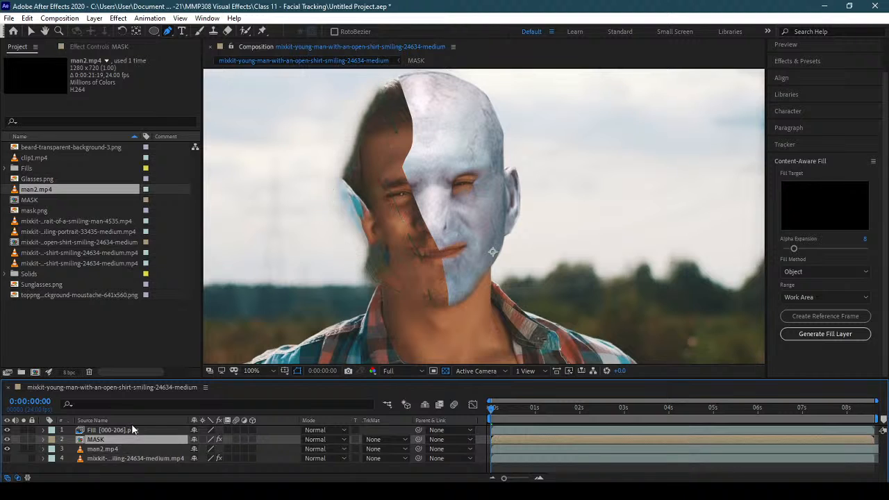
pyautogui.click(130, 421)
pyautogui.moveTo(118, 430)
pyautogui.mouseDown()
pyautogui.moveTo(109, 431)
pyautogui.moveTo(111, 446)
pyautogui.mouseUp()
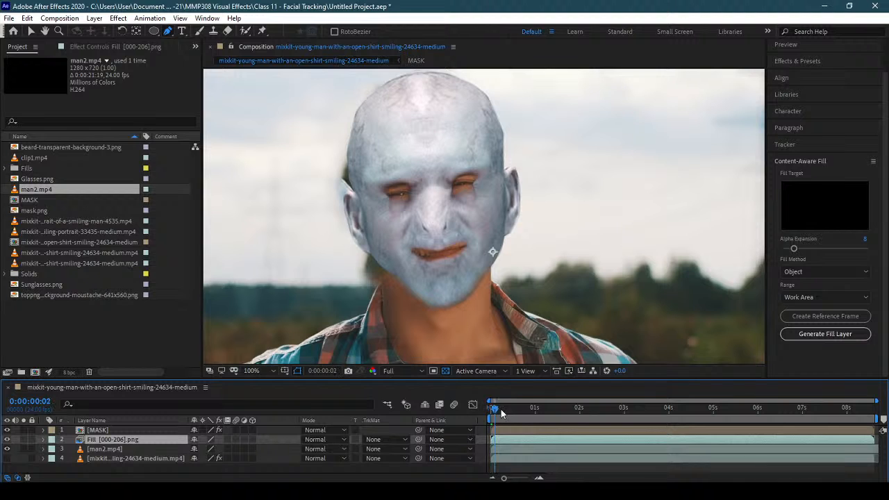
pyautogui.moveTo(501, 409); pyautogui.dragTo(872, 424)
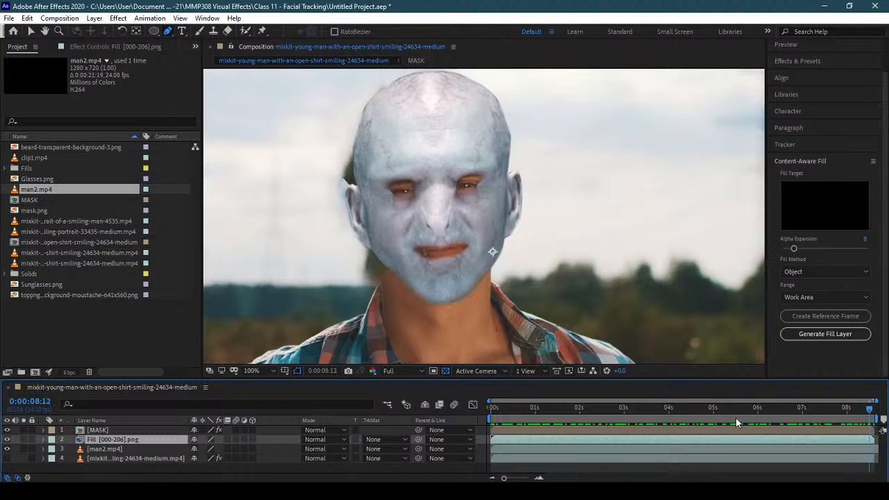
pyautogui.press('Home')
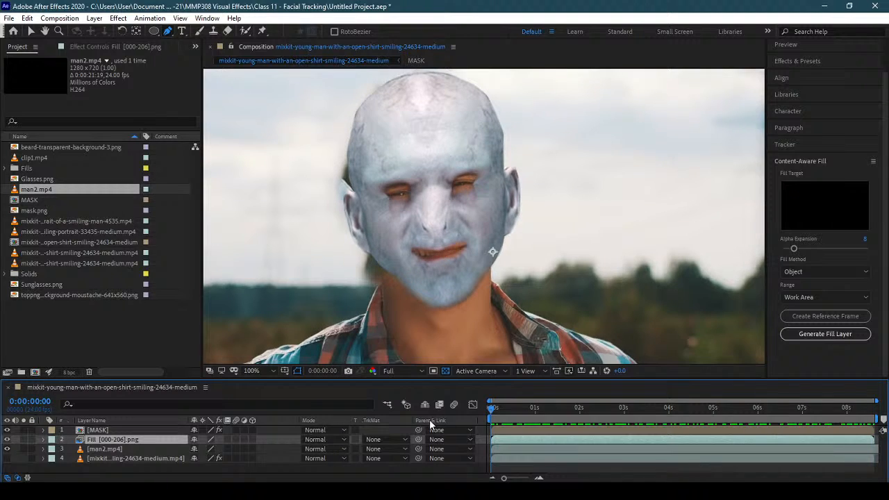
# Hide the MASK layer, inspect the generated fill and delete the fill layer from the composition
pyautogui.click(9, 430)
pyautogui.click(11, 440)
pyautogui.click(9, 441)
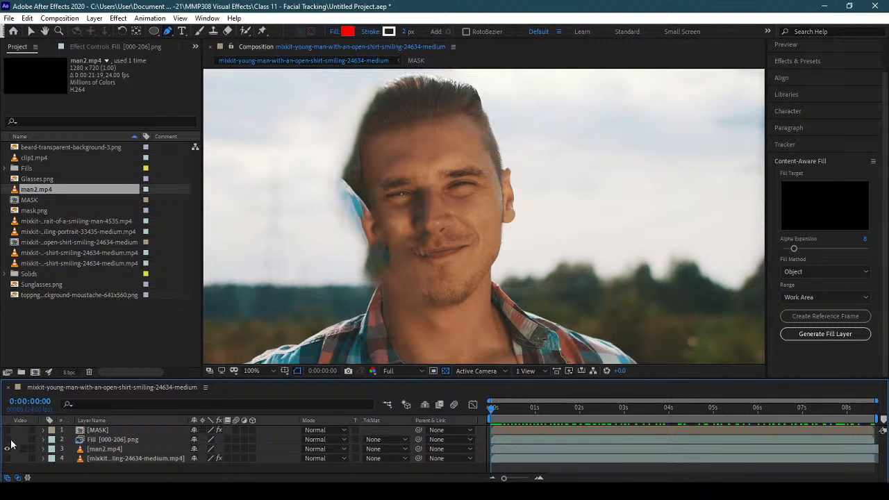
pyautogui.click(10, 441)
pyautogui.click(120, 441)
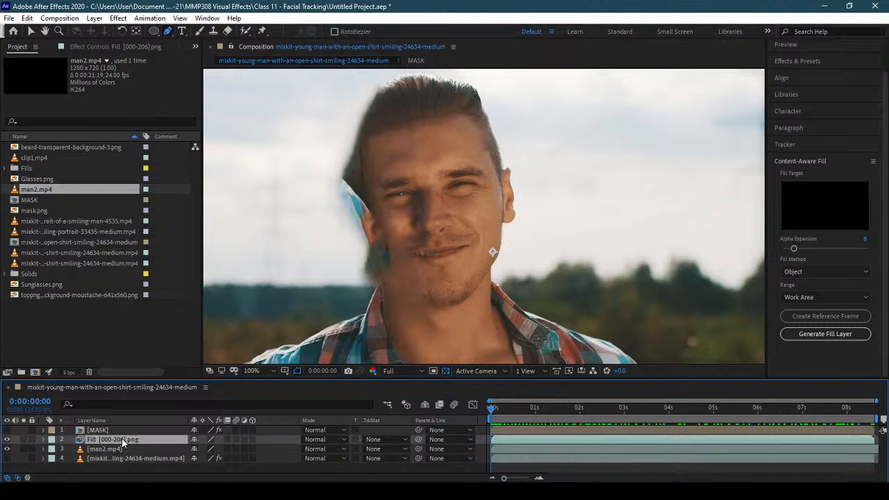
pyautogui.press('Delete')
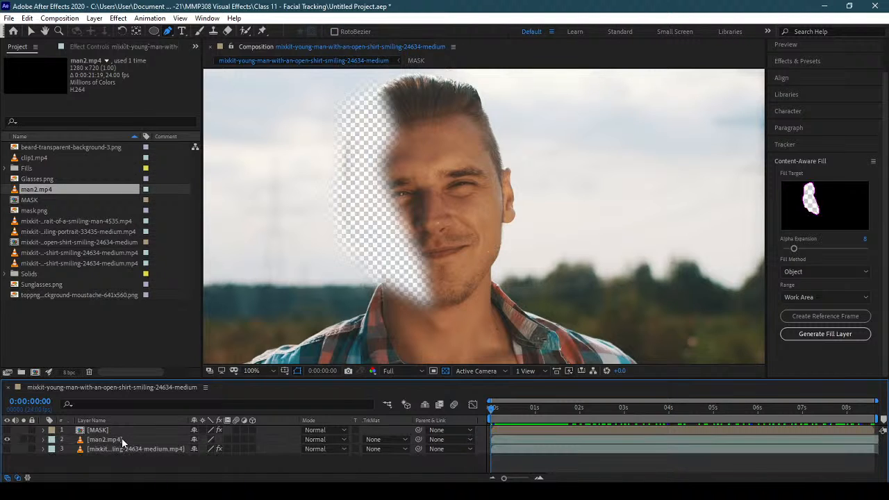
# Duplicate the masked man2.mp4 layer, hide the upper copy and delete the mask from the lower copy
pyautogui.click(122, 442)
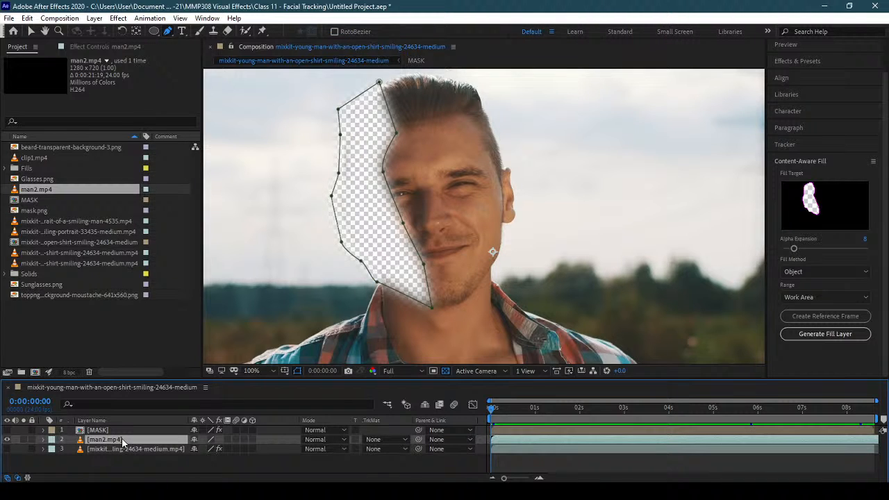
pyautogui.hotkey('ctrl', 'd')
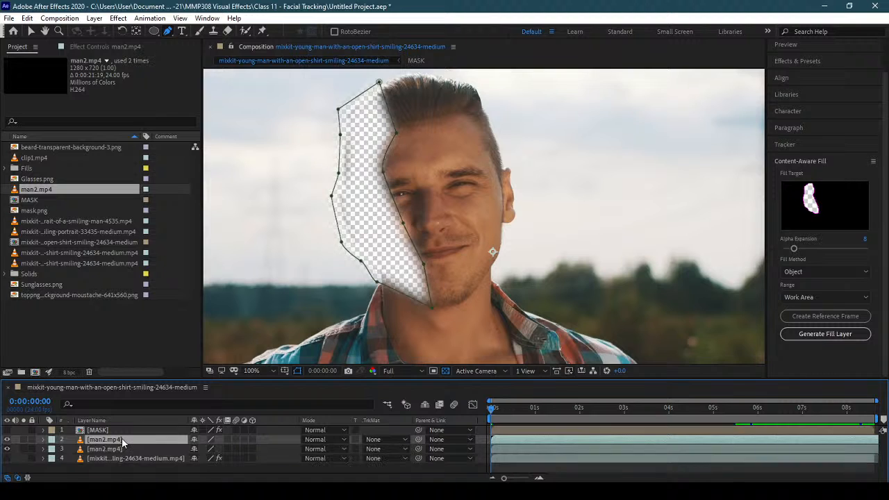
pyautogui.click(118, 449)
pyautogui.click(8, 441)
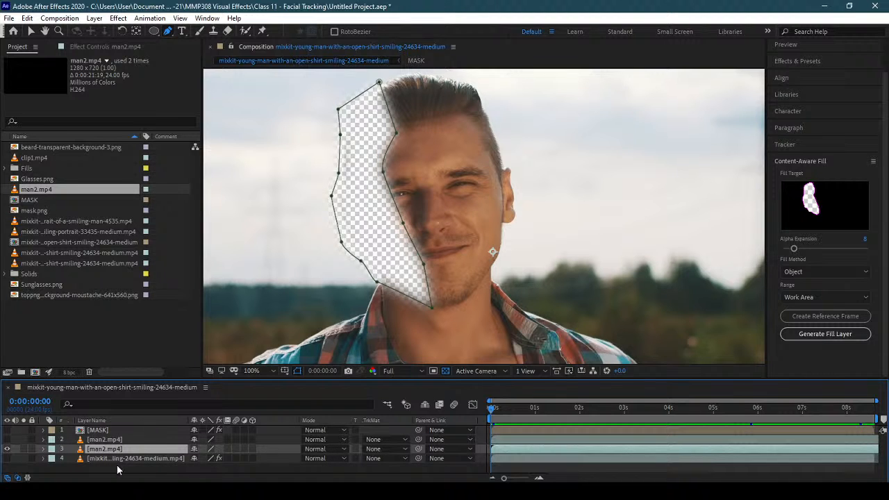
pyautogui.press('m')
pyautogui.click(97, 461)
pyautogui.press('Delete')
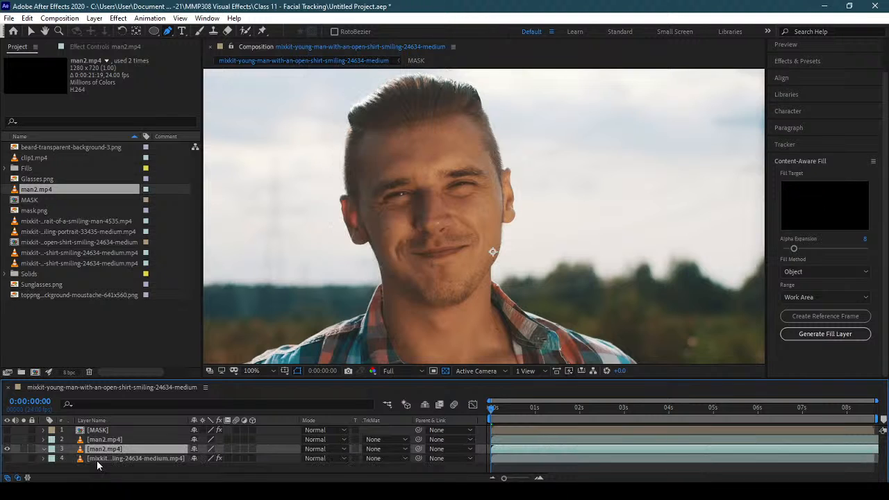
# Show the upper man2.mp4 copy again and shift the lower copy's Position to 772, 360 so sky fills the cut-out
pyautogui.click(6, 439)
pyautogui.click(108, 440)
pyautogui.press('p')
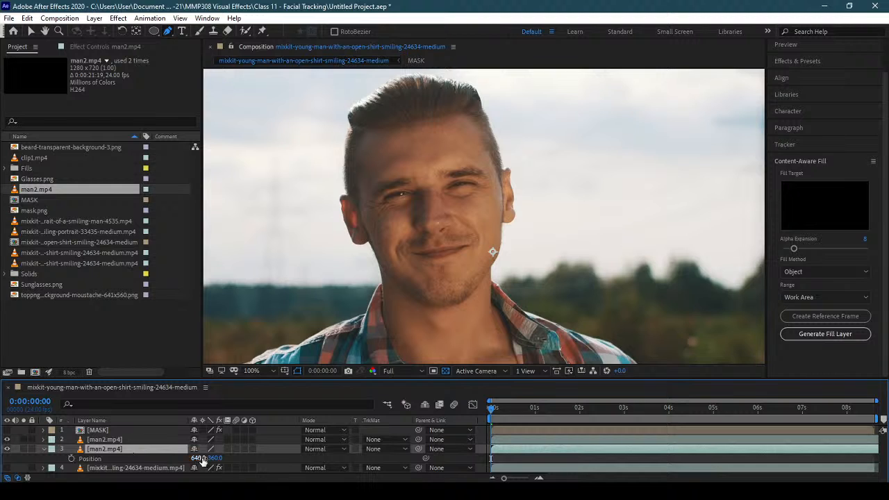
pyautogui.moveTo(200, 459); pyautogui.dragTo(266, 453)
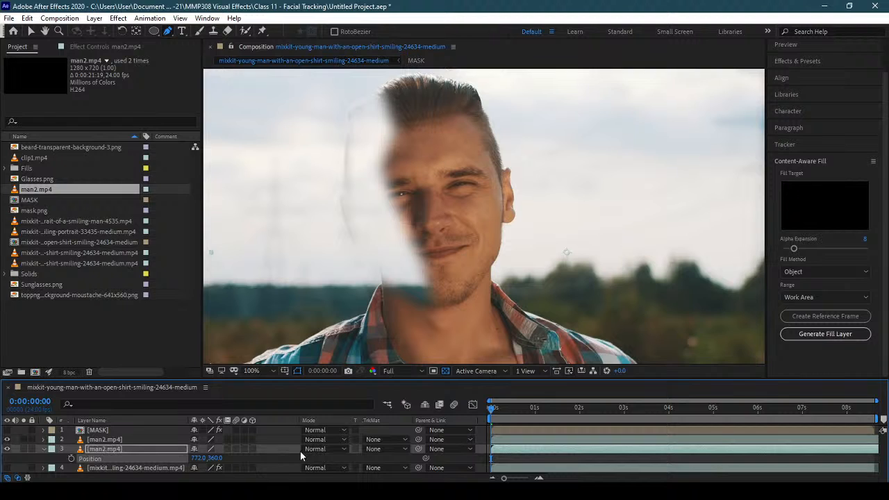
pyautogui.click(45, 448)
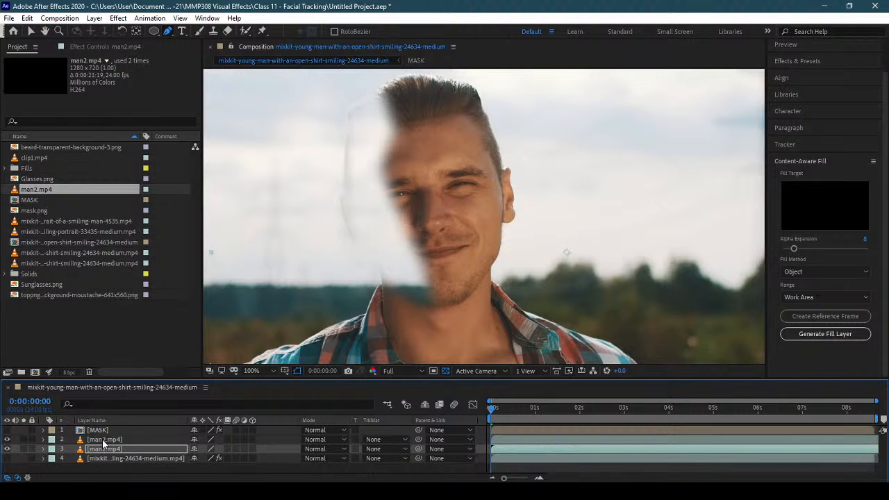
# Widen Mask 1 on the upper man2.mp4 copy by moving its outer points away from the head into the sky and trees
pyautogui.click(102, 440)
pyautogui.press('m')
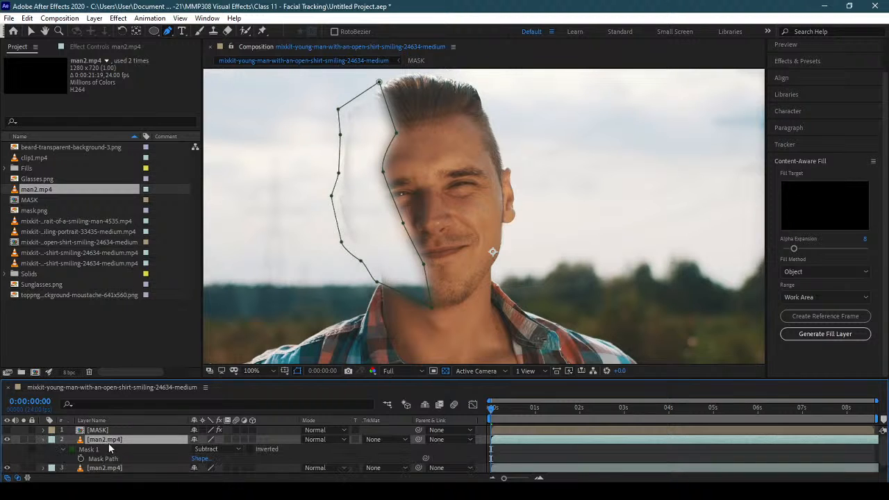
pyautogui.moveTo(340, 110); pyautogui.dragTo(296, 109)
pyautogui.moveTo(340, 137); pyautogui.dragTo(261, 136)
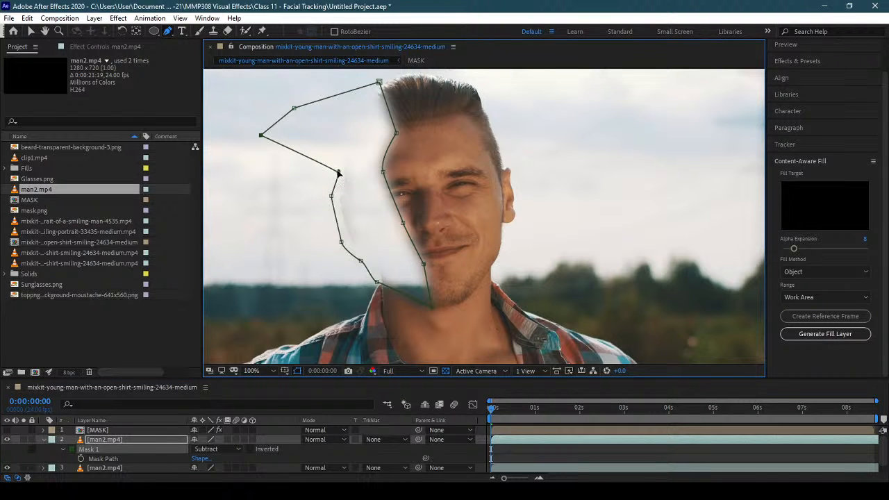
pyautogui.moveTo(337, 171); pyautogui.dragTo(276, 174)
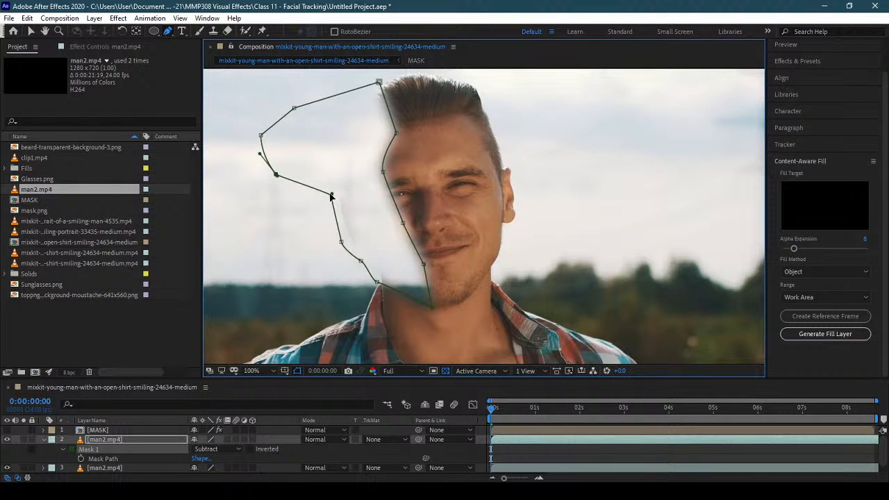
pyautogui.moveTo(331, 197); pyautogui.dragTo(278, 205)
pyautogui.moveTo(340, 242); pyautogui.dragTo(285, 259)
pyautogui.moveTo(359, 260); pyautogui.dragTo(262, 290)
pyautogui.moveTo(379, 284); pyautogui.dragTo(350, 289)
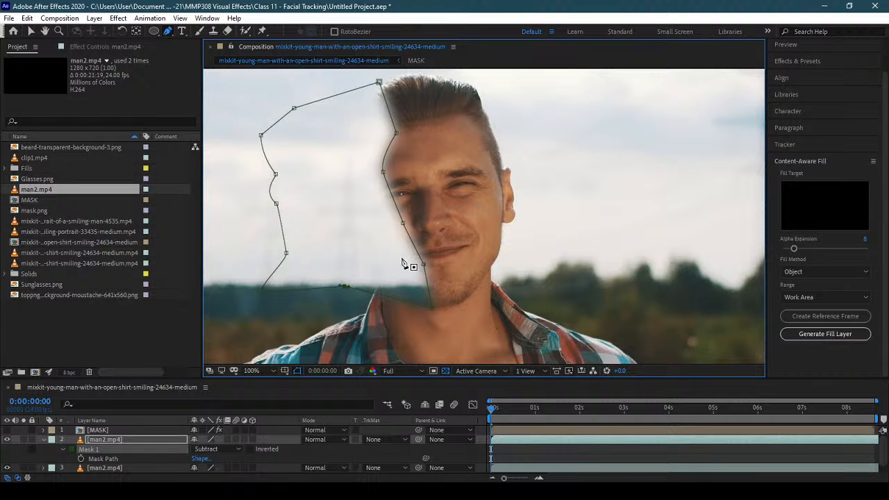
# Move Mask 1's inner point on the upper man2.mp4 copy down beside the eye and show the MASK layer again
pyautogui.moveTo(384, 174); pyautogui.dragTo(378, 203)
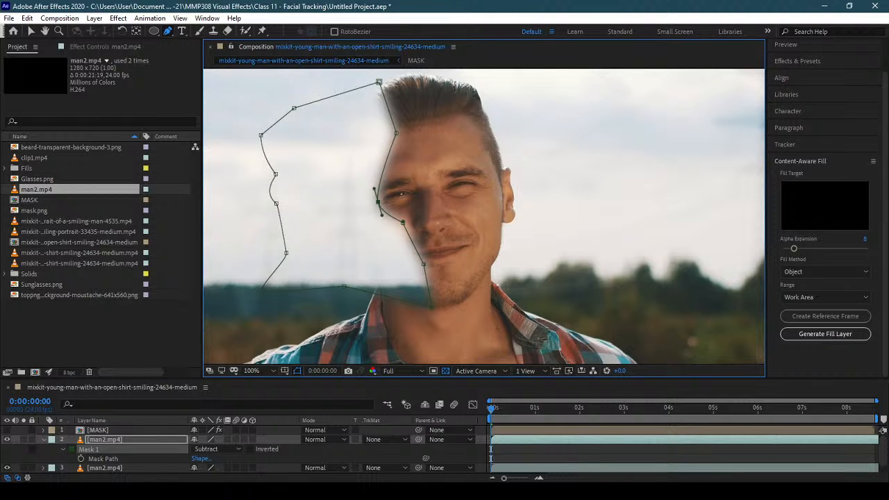
pyautogui.click(44, 440)
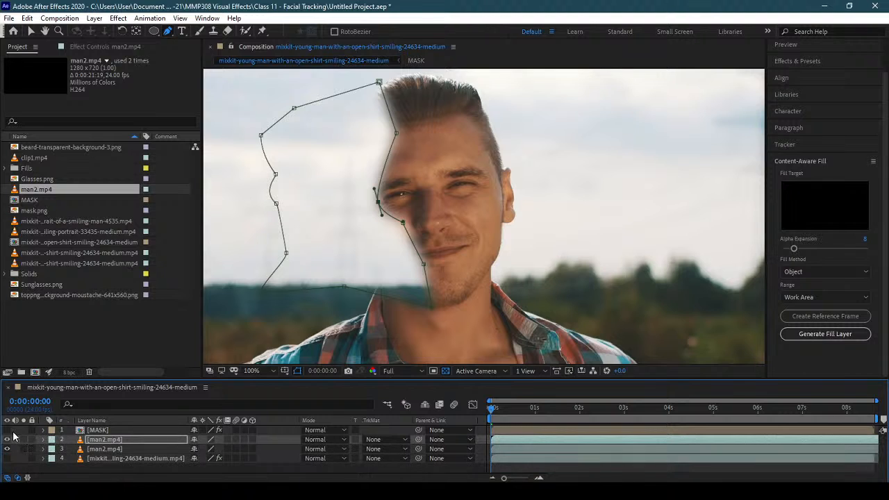
pyautogui.click(8, 431)
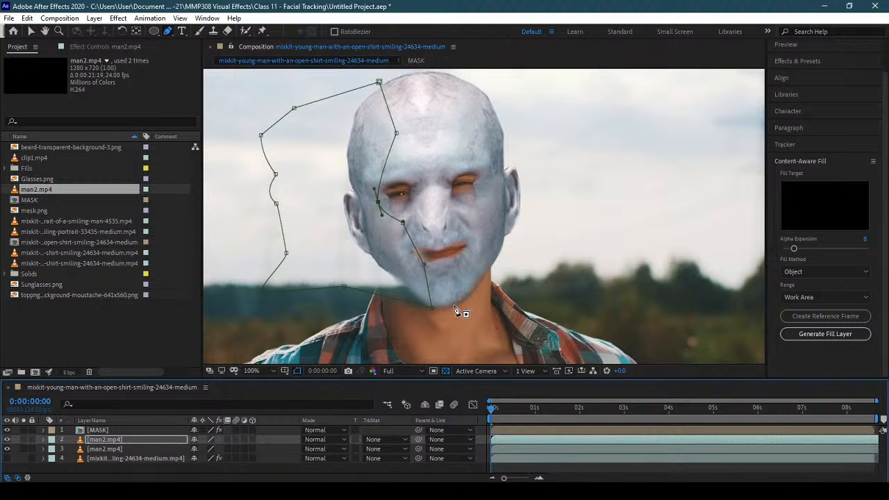
# Delete Mask 1's point at the chin and add a point beneath the jaw edge, raised clear of the neck, checking it at 0:00:03:05
pyautogui.keyDown('ctrl'); pyautogui.click(429, 309); pyautogui.keyUp('ctrl')
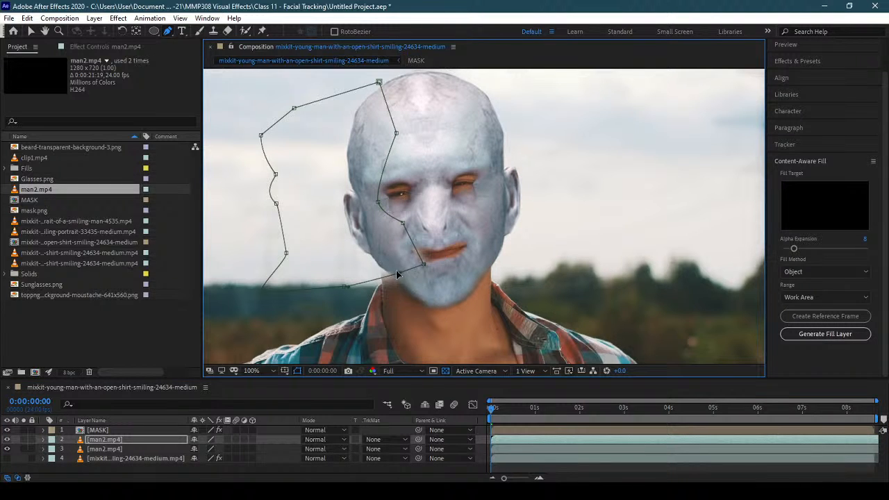
pyautogui.moveTo(381, 275); pyautogui.dragTo(380, 268)
pyautogui.moveTo(495, 410); pyautogui.dragTo(634, 426)
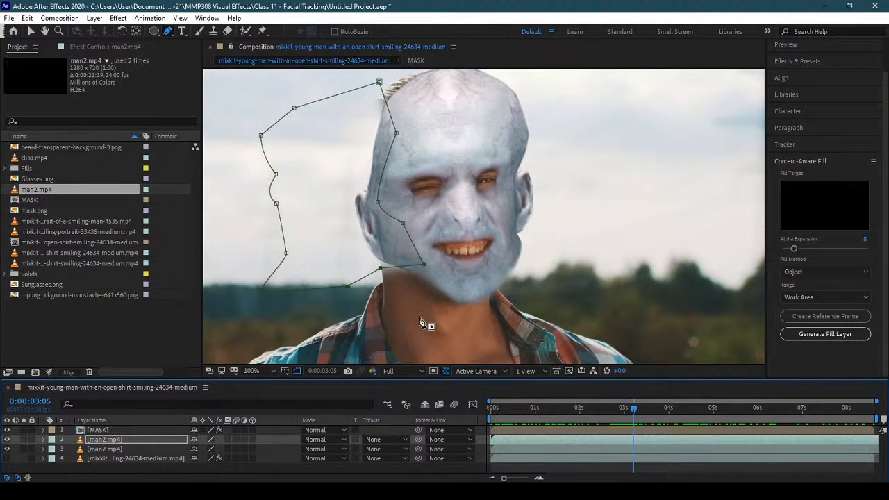
pyautogui.moveTo(380, 267); pyautogui.dragTo(380, 255)
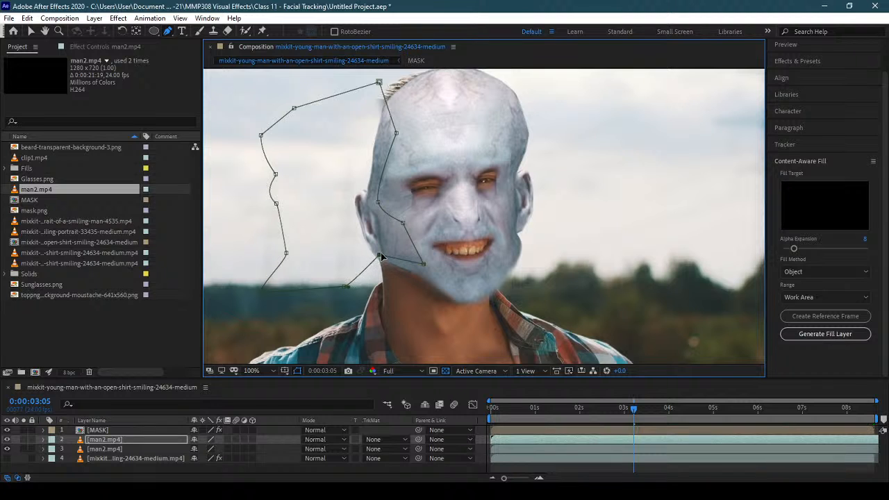
pyautogui.moveTo(630, 413); pyautogui.dragTo(464, 431)
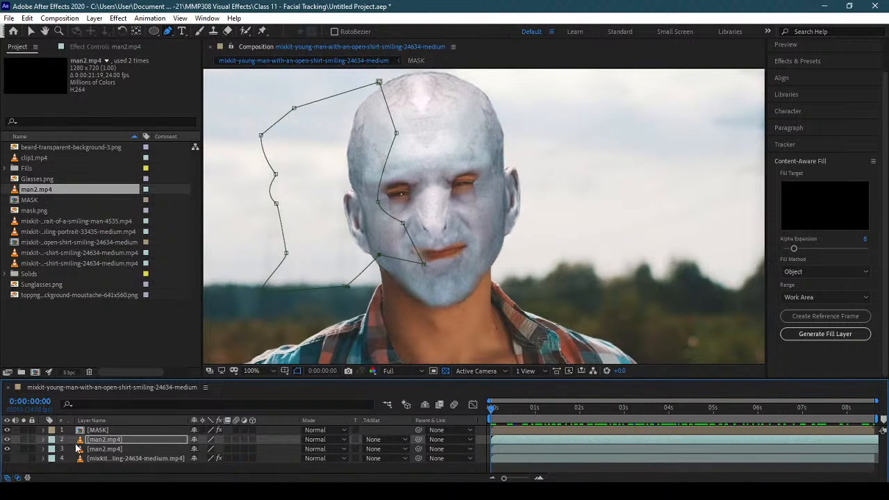
# Hide the MASK layer, toggle the man2.mp4 copies to examine the cut-out and the shifted footage behind it, and show MASK again
pyautogui.click(58, 474)
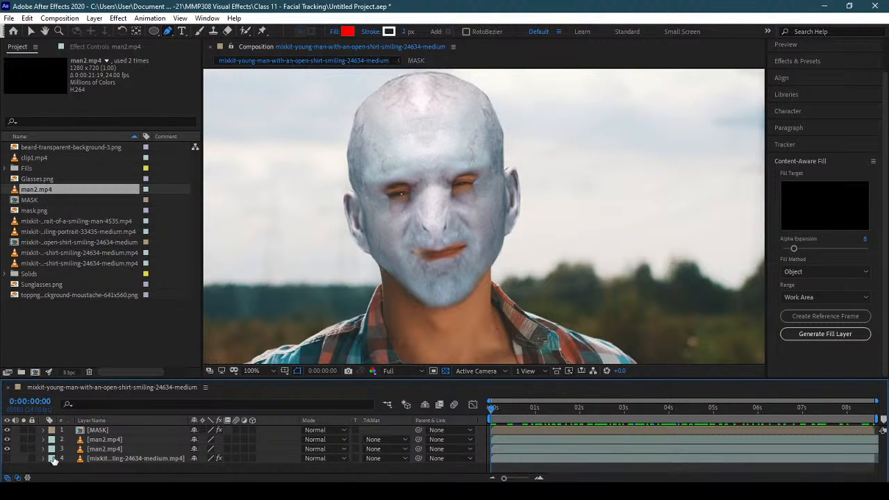
pyautogui.click(8, 431)
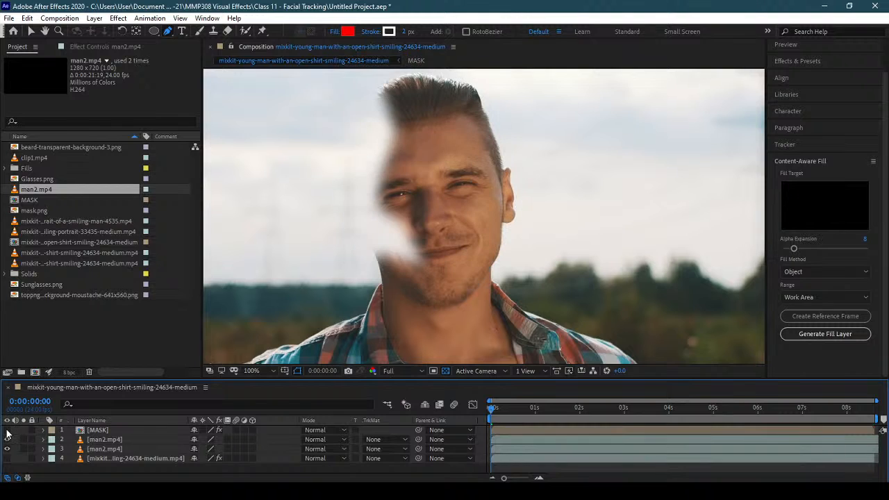
pyautogui.click(116, 438)
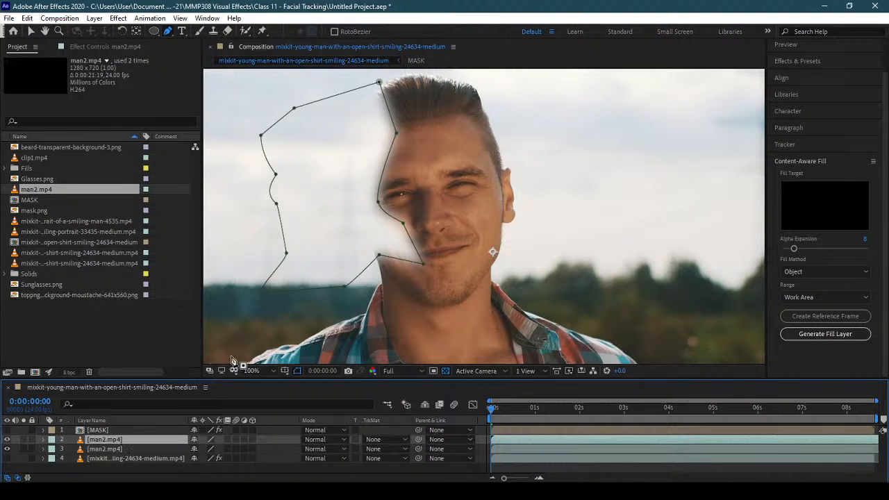
pyautogui.scroll(-2, 322, 227)
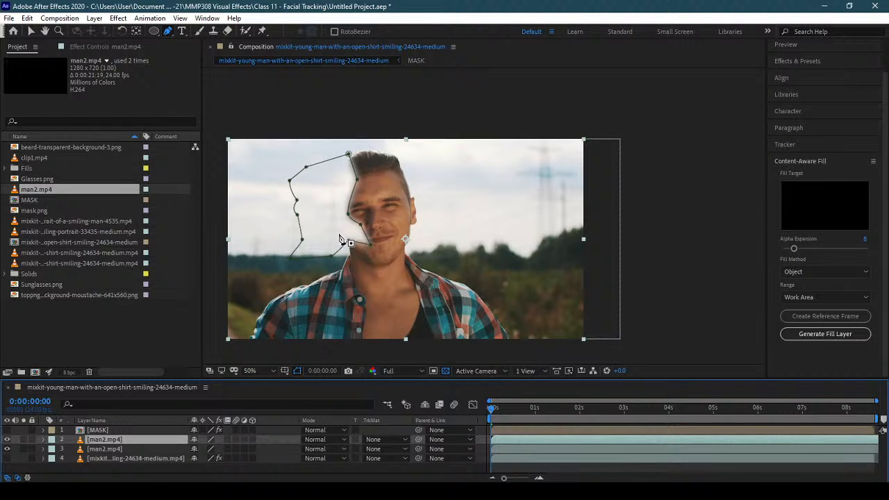
pyautogui.click(7, 450)
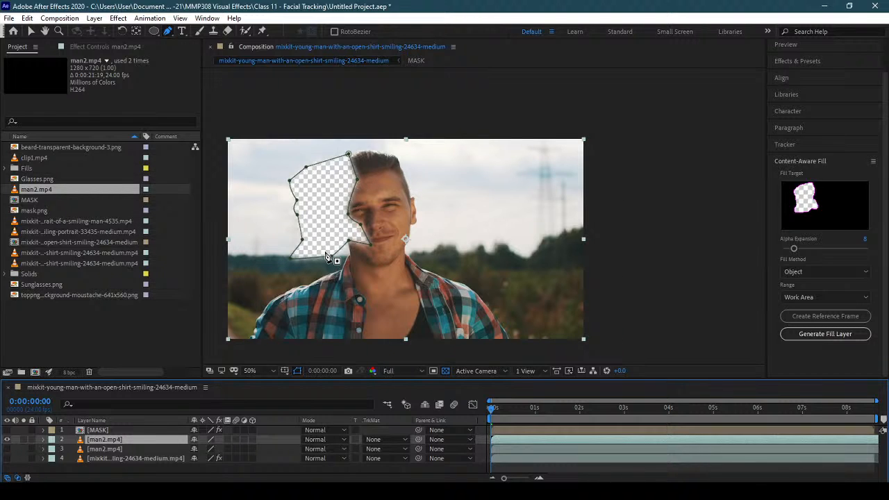
pyautogui.click(116, 448)
pyautogui.click(6, 450)
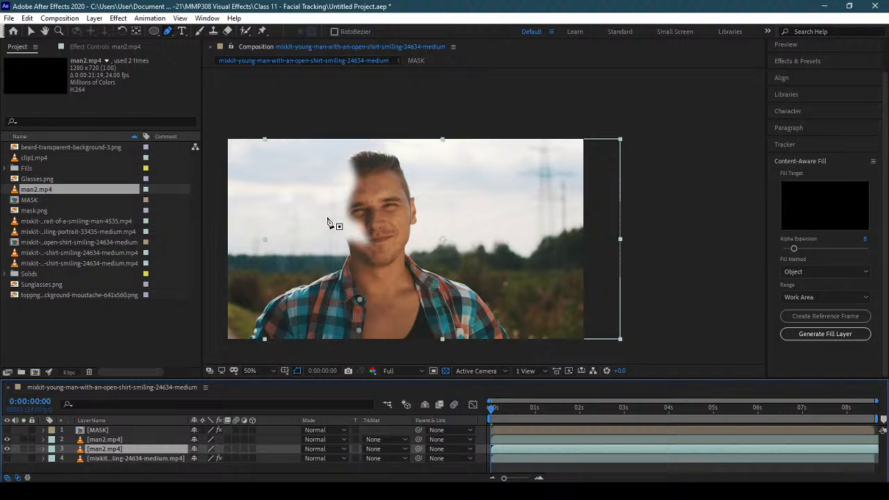
pyautogui.click(6, 442)
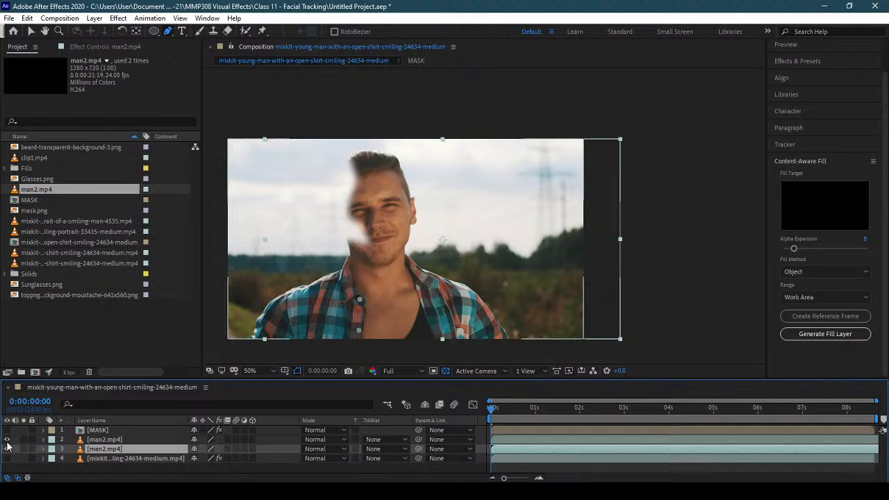
pyautogui.click(6, 441)
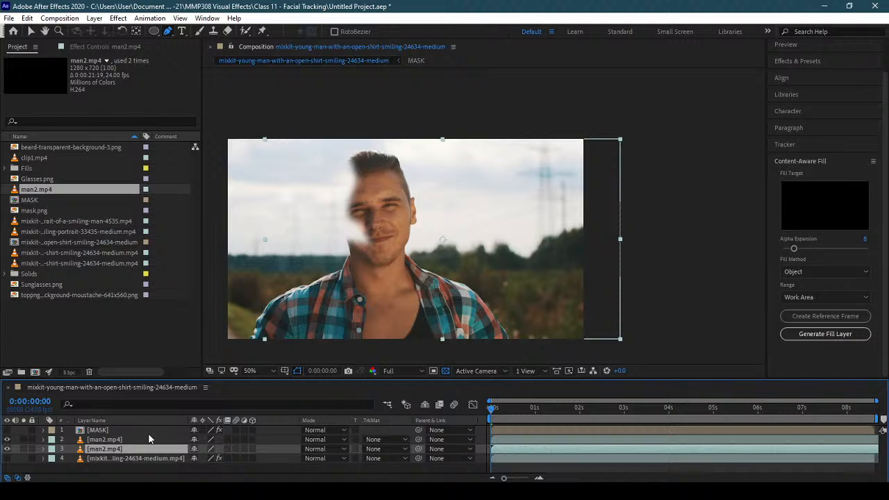
pyautogui.click(7, 430)
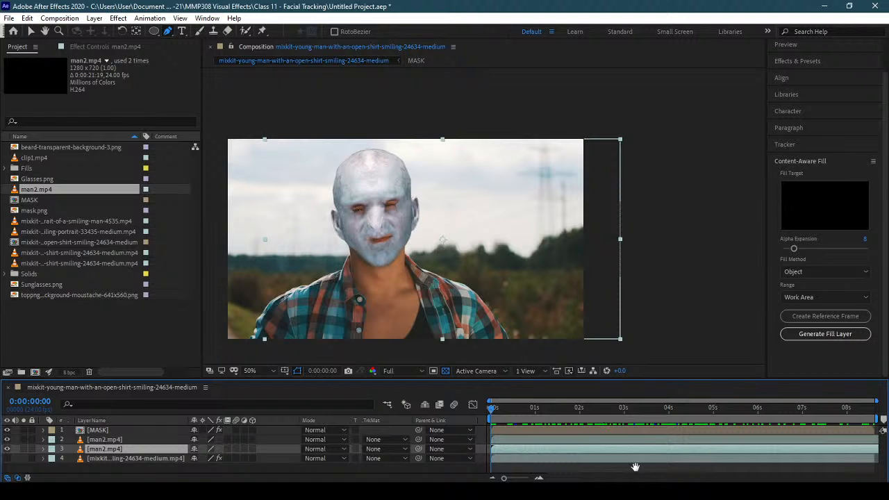
# Preview the composition and, at 0:00:04:21, move the upper man2.mp4 copy's mask point away from the corner of the smiling mouth
pyautogui.press('space')
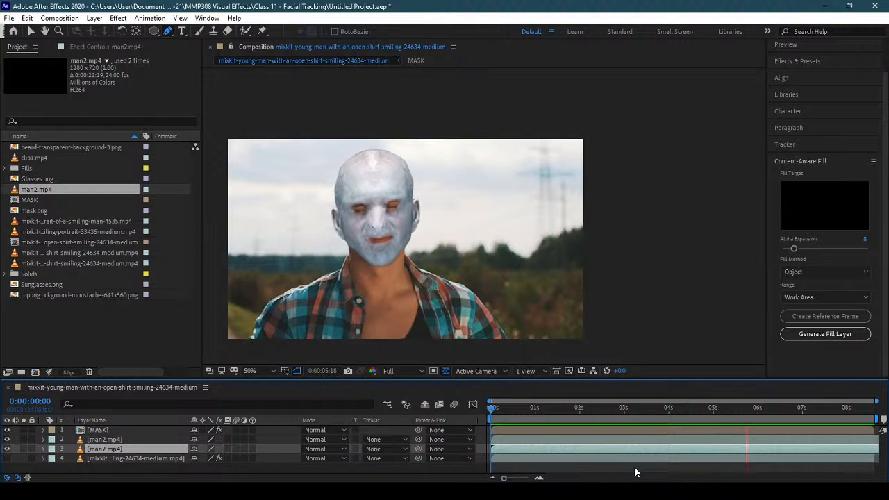
pyautogui.click(587, 406)
pyautogui.scroll(4, 355, 249)
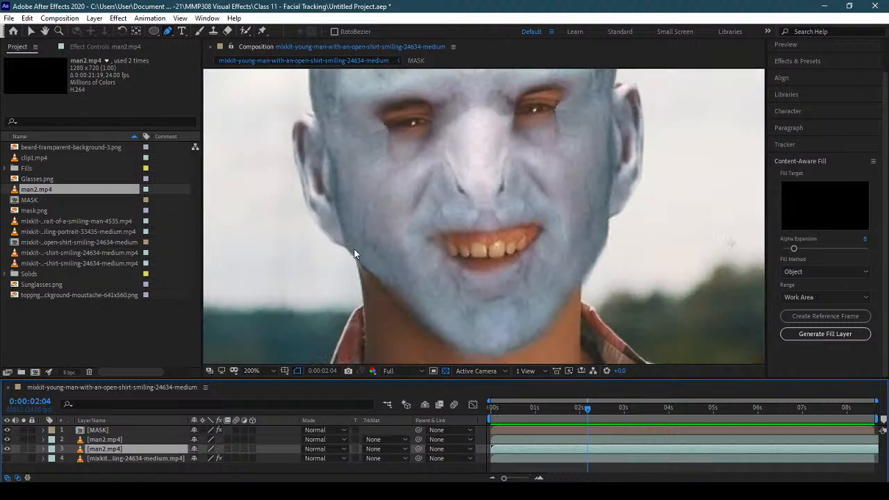
pyautogui.moveTo(543, 406); pyautogui.dragTo(709, 419)
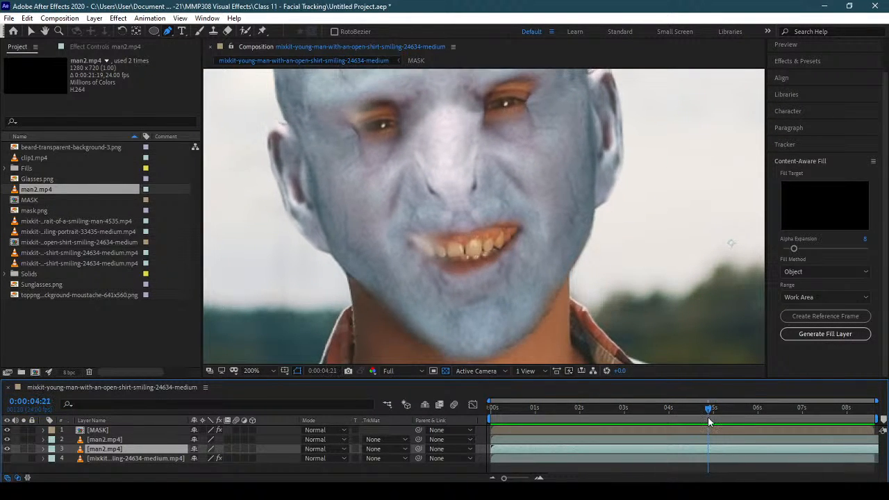
pyautogui.click(108, 441)
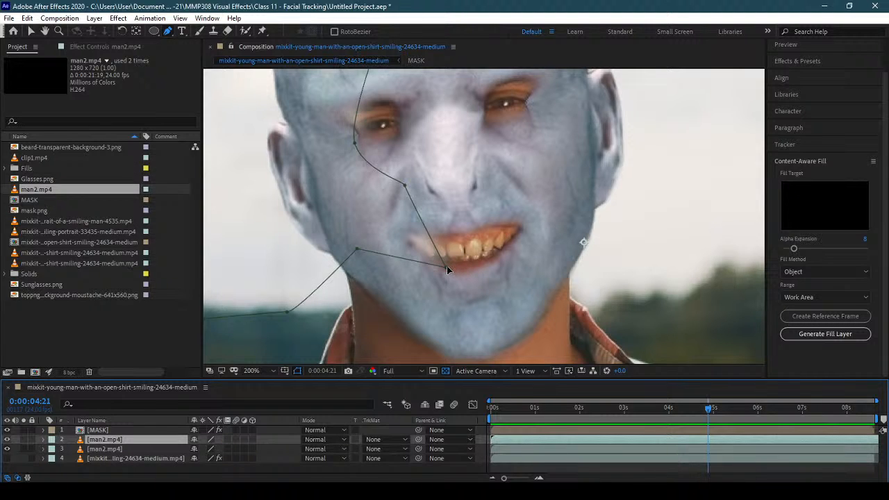
pyautogui.moveTo(447, 267); pyautogui.dragTo(403, 242)
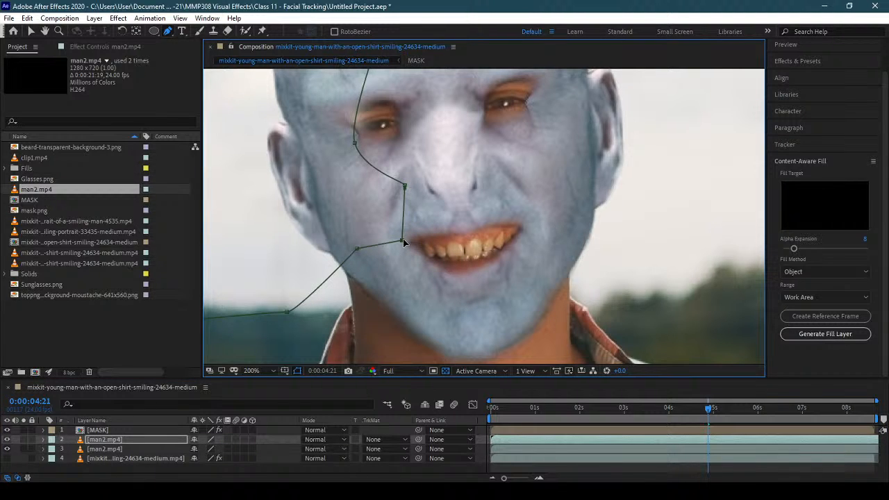
# Examine the adjusted mask edge up to 0:00:08:14 and play back the composition from the start
pyautogui.moveTo(708, 408); pyautogui.dragTo(874, 409)
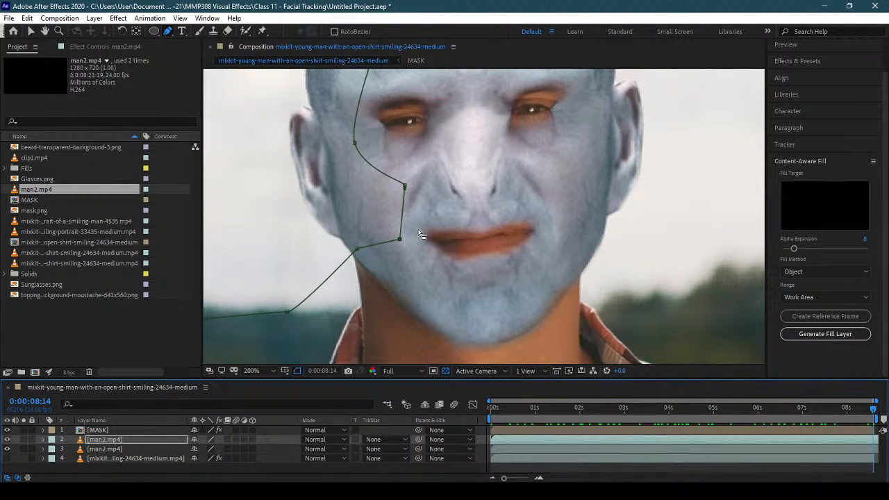
pyautogui.scroll(-4, 420, 234)
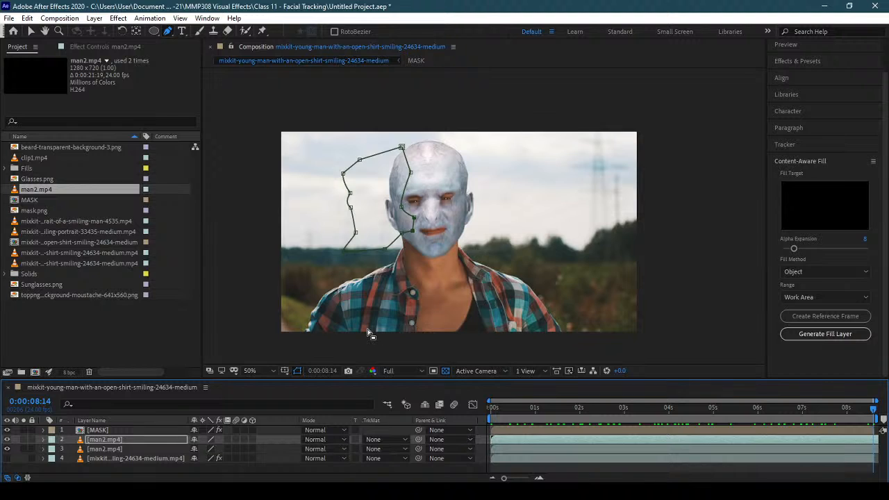
pyautogui.press('space')
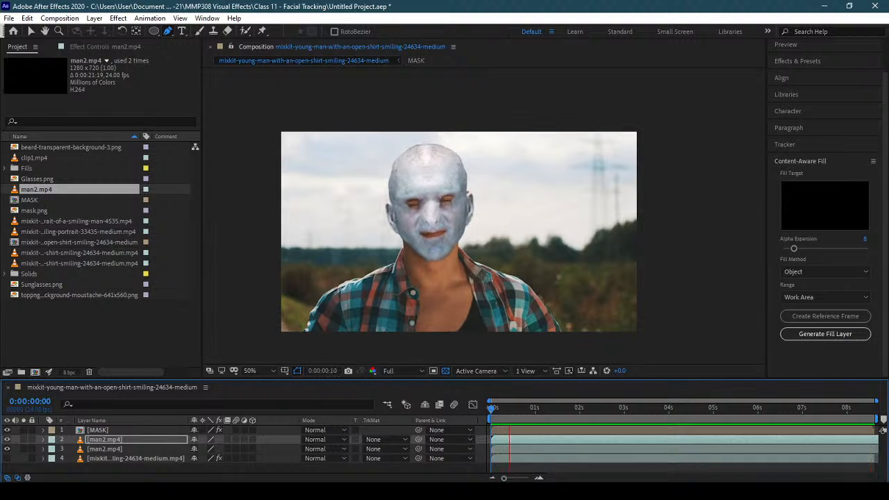
pyautogui.press('space')
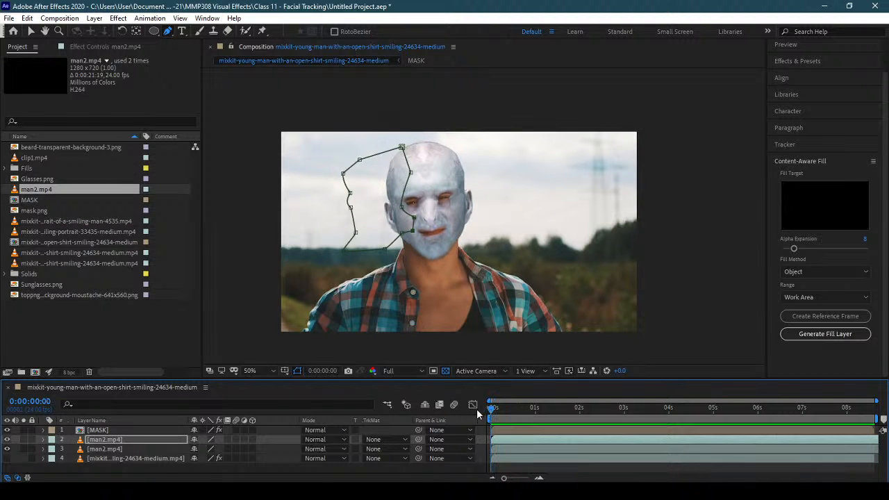
# Select the upper man2.mp4 copy and search the available effects for "match"
pyautogui.click(132, 449)
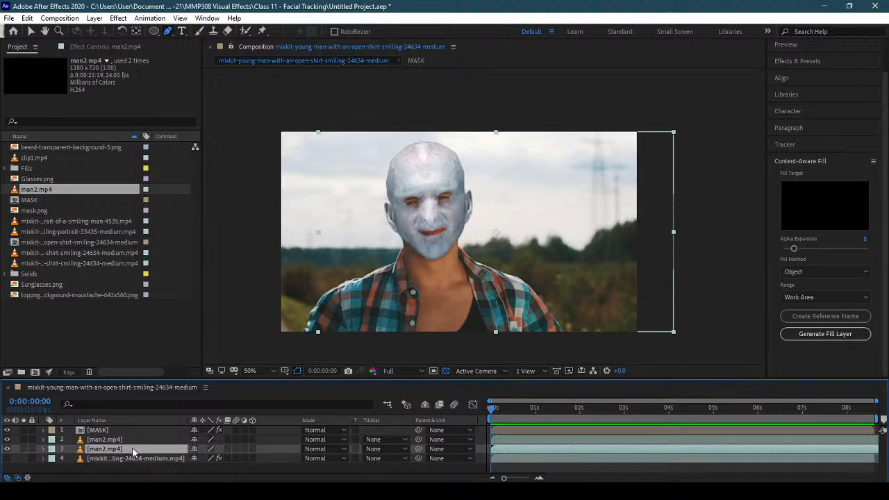
pyautogui.click(105, 440)
pyautogui.click(8, 439)
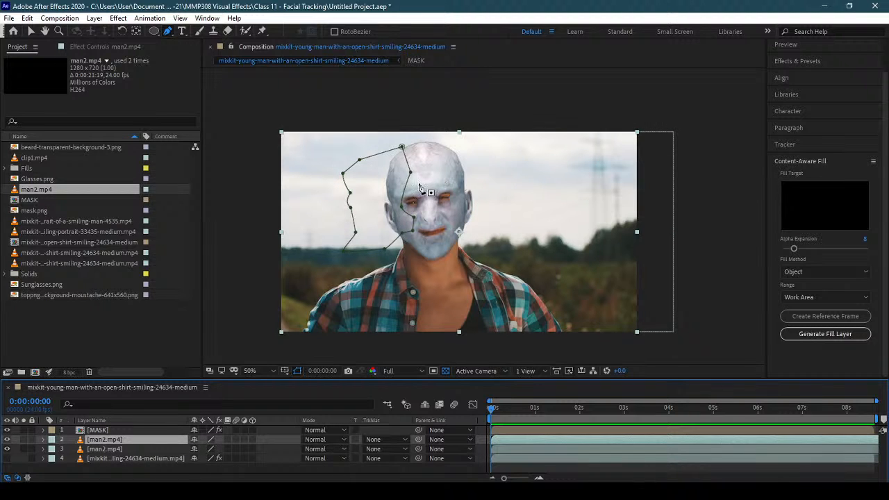
pyautogui.click(118, 19)
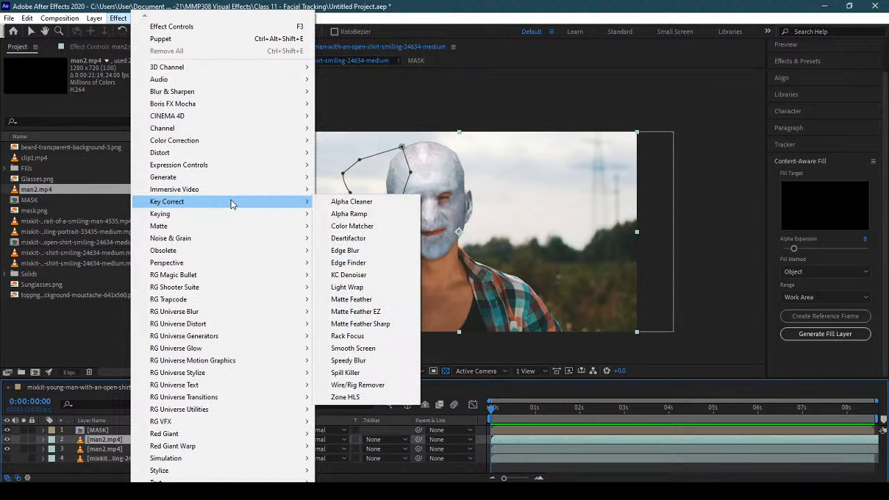
pyautogui.moveTo(213, 140)
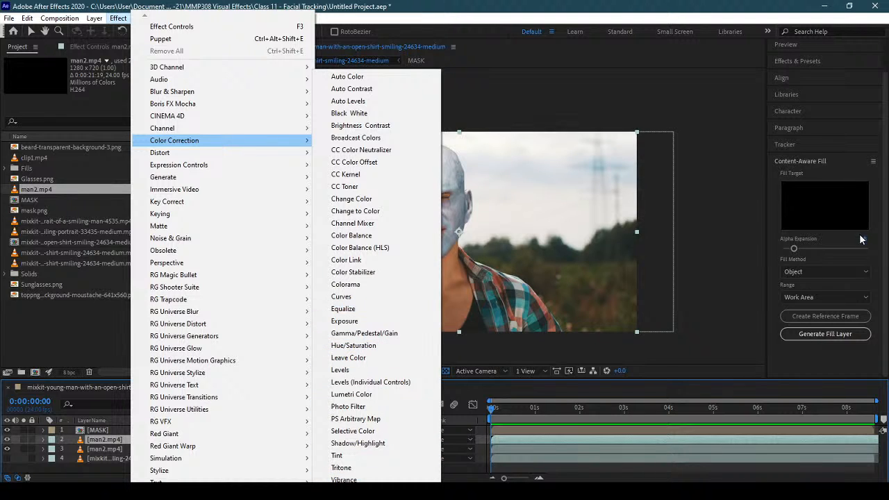
pyautogui.click(800, 66)
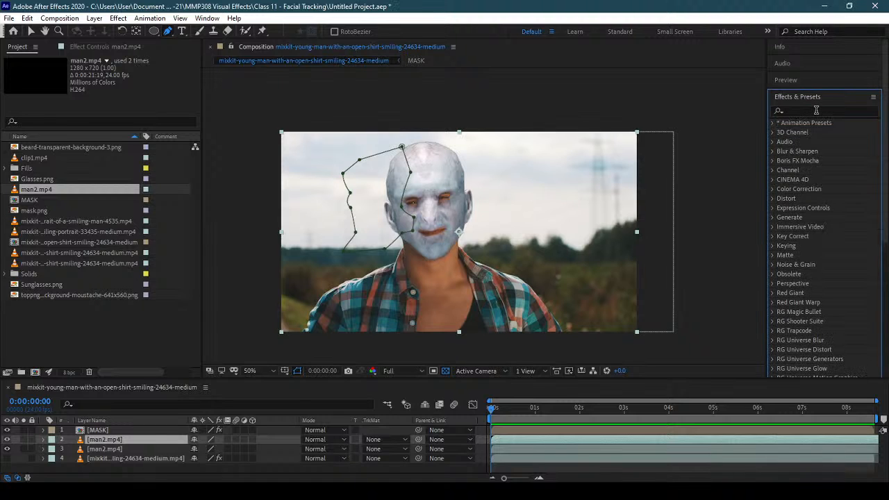
pyautogui.click(816, 110)
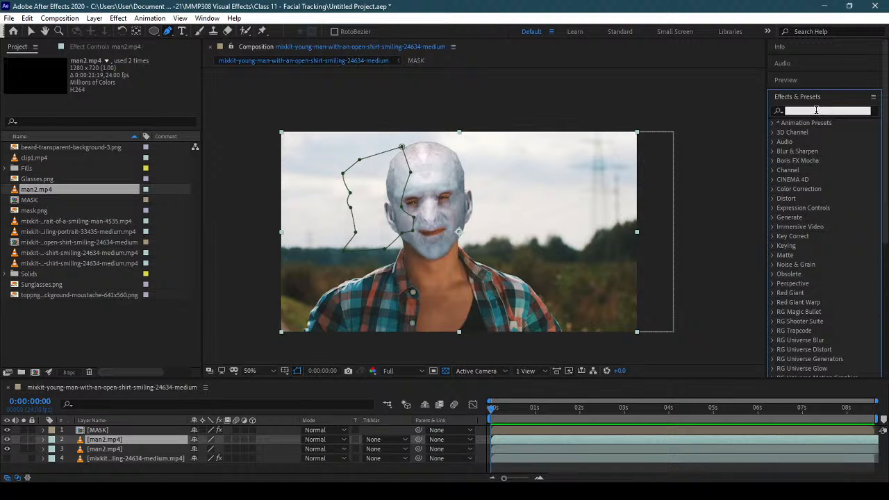
pyautogui.write('match')
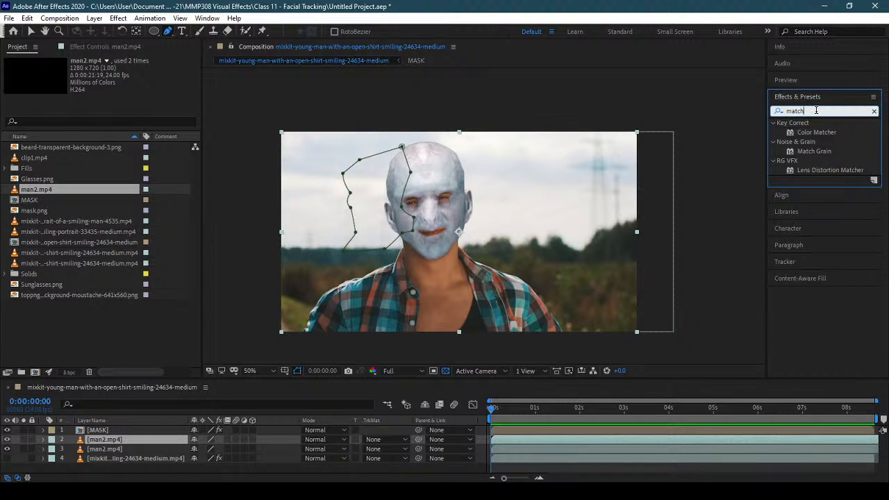
# Try the Color Matcher effect on the upper man2.mp4 copy with MASK as target layer and 85% strength
pyautogui.moveTo(822, 132); pyautogui.dragTo(119, 440)
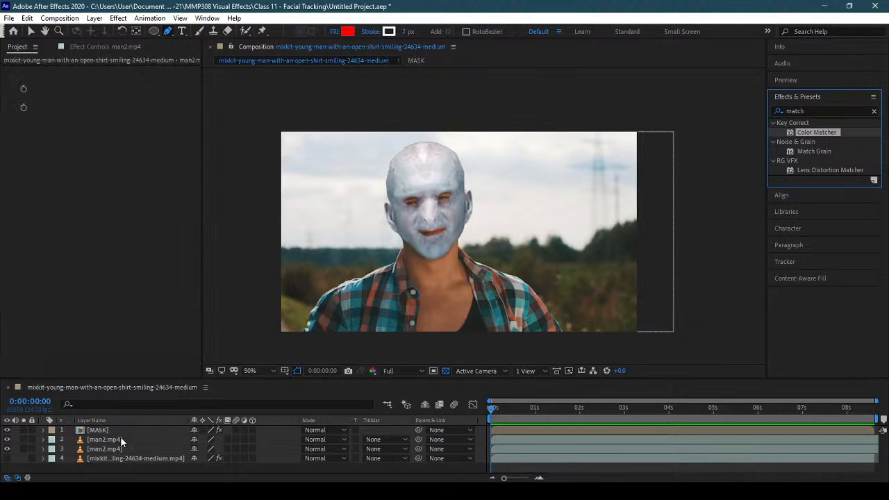
pyautogui.press('v')
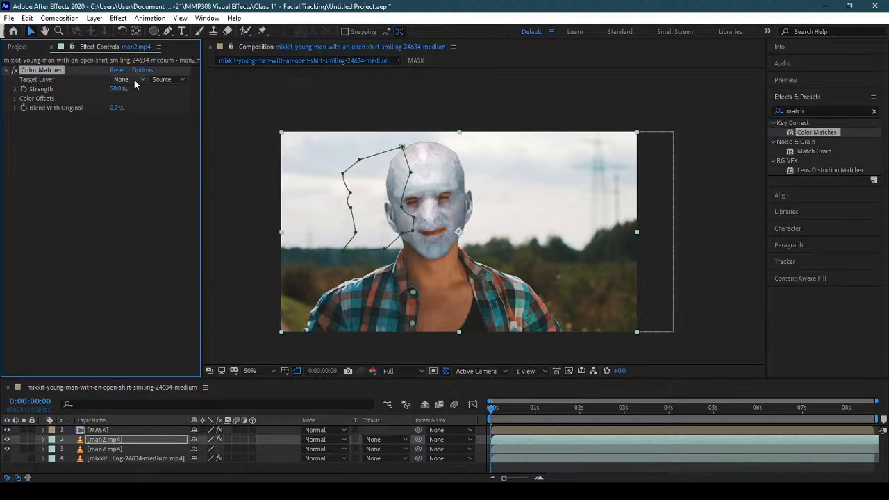
pyautogui.click(135, 82)
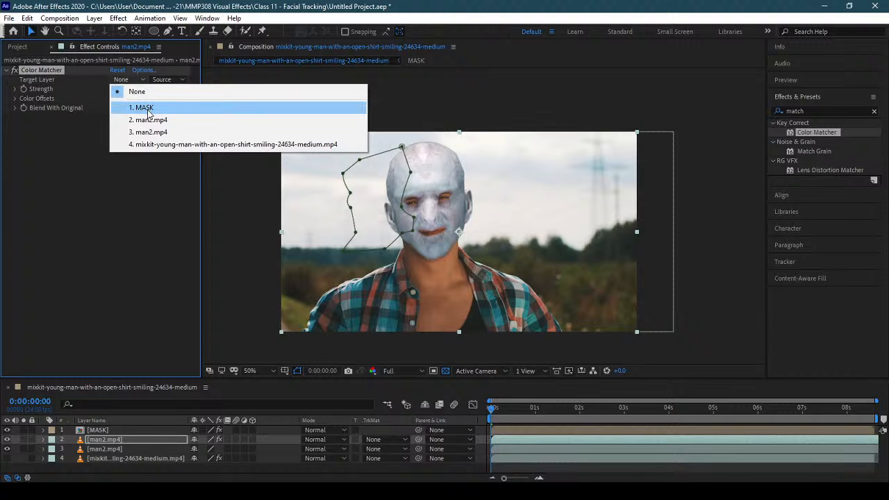
pyautogui.click(147, 109)
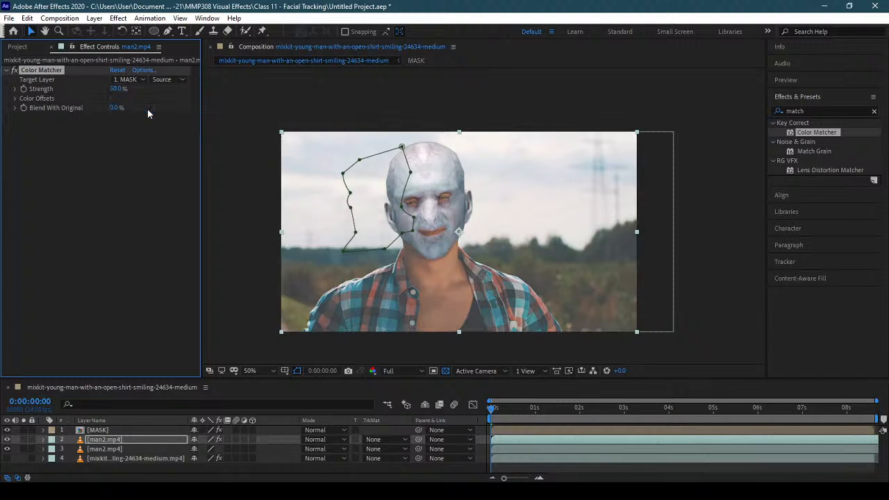
pyautogui.click(178, 83)
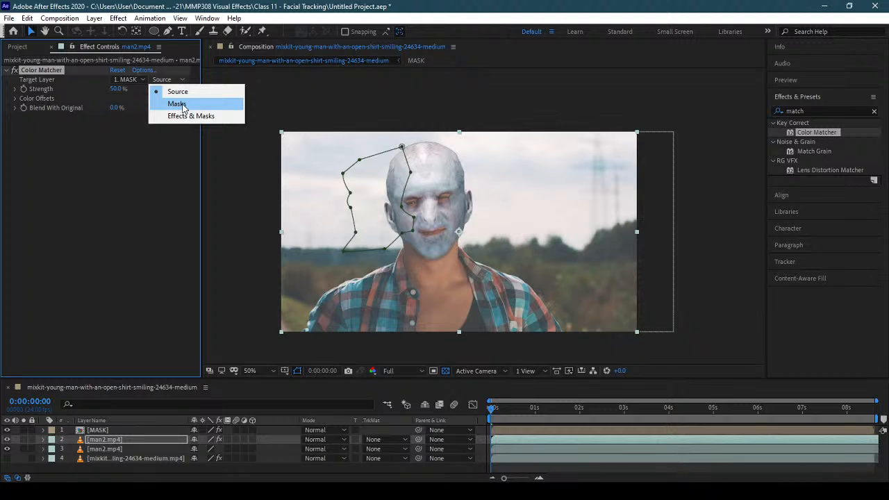
pyautogui.click(121, 136)
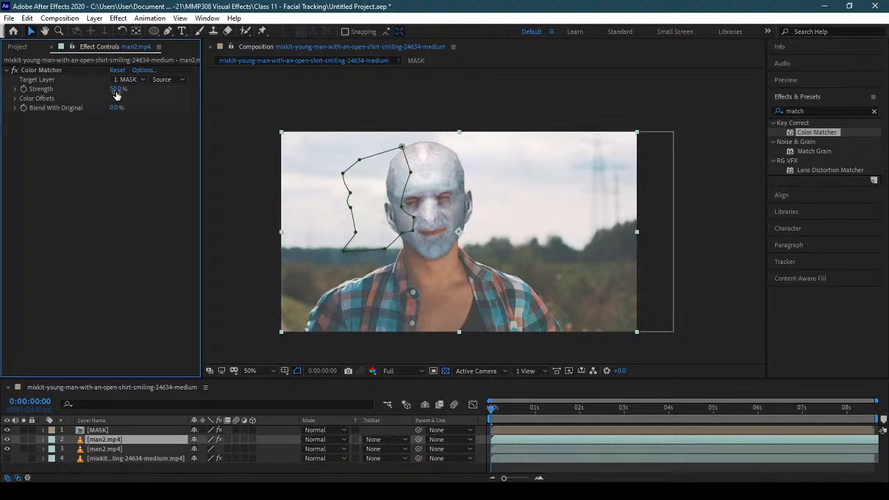
pyautogui.moveTo(123, 89); pyautogui.dragTo(160, 103)
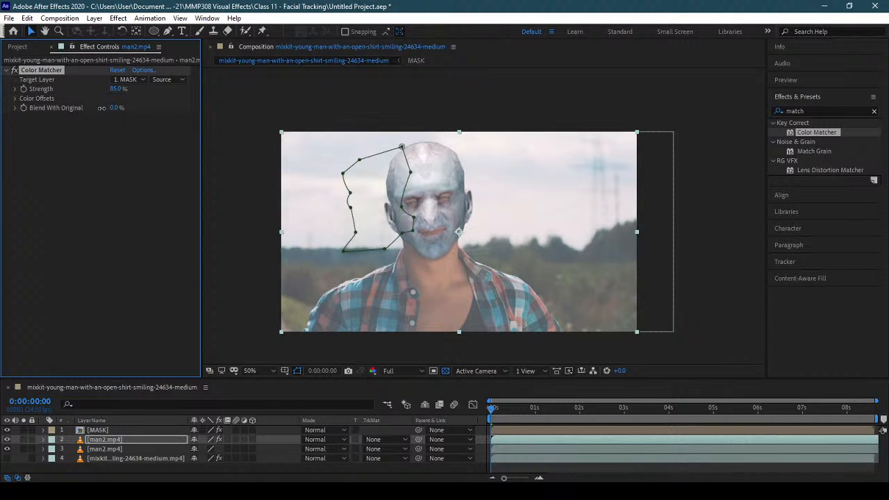
pyautogui.moveTo(101, 107); pyautogui.dragTo(45, 112)
# Add a Curves effect to the upper man2.mp4 copy and shape its RGB curve into an S with darker shadows
pyautogui.click(118, 18)
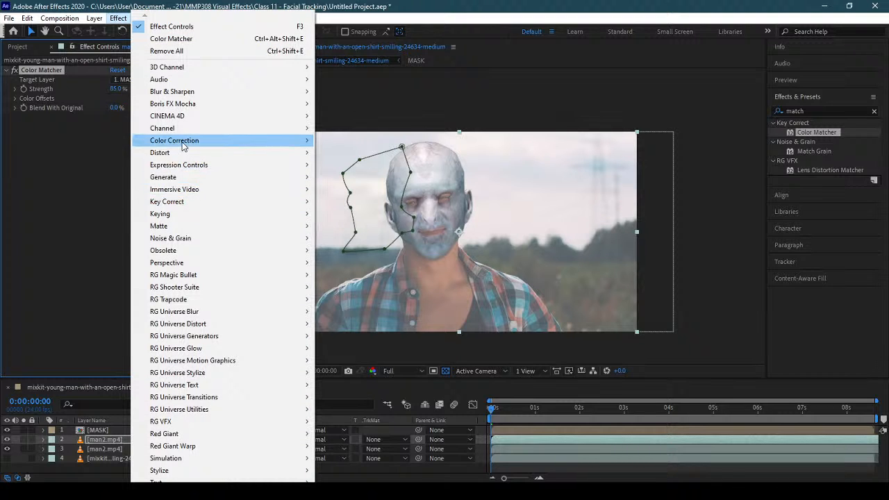
pyautogui.moveTo(183, 145)
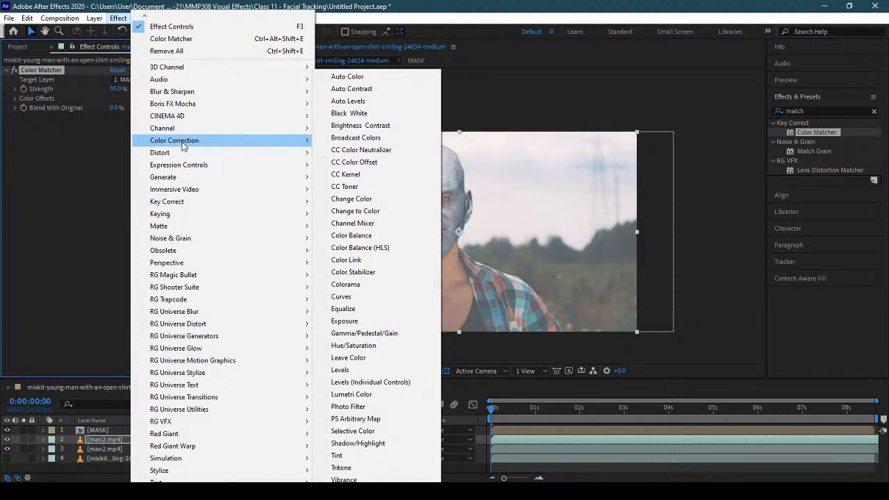
pyautogui.click(364, 298)
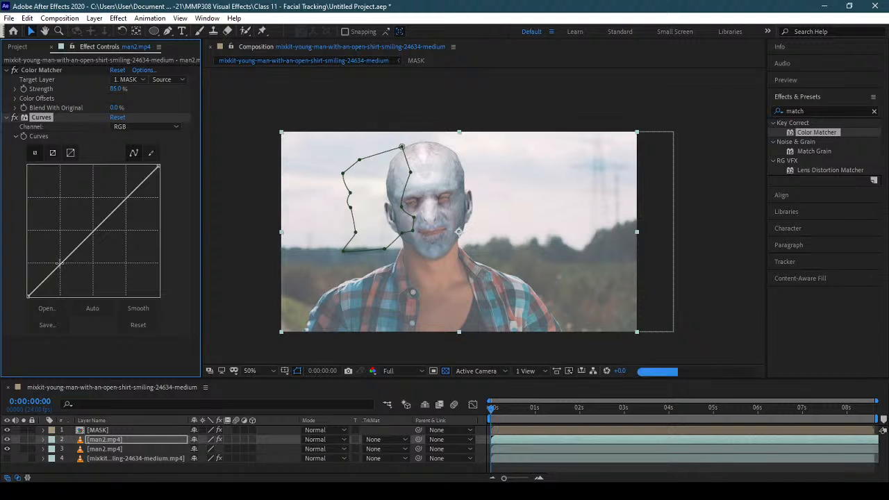
pyautogui.moveTo(61, 261); pyautogui.dragTo(72, 273)
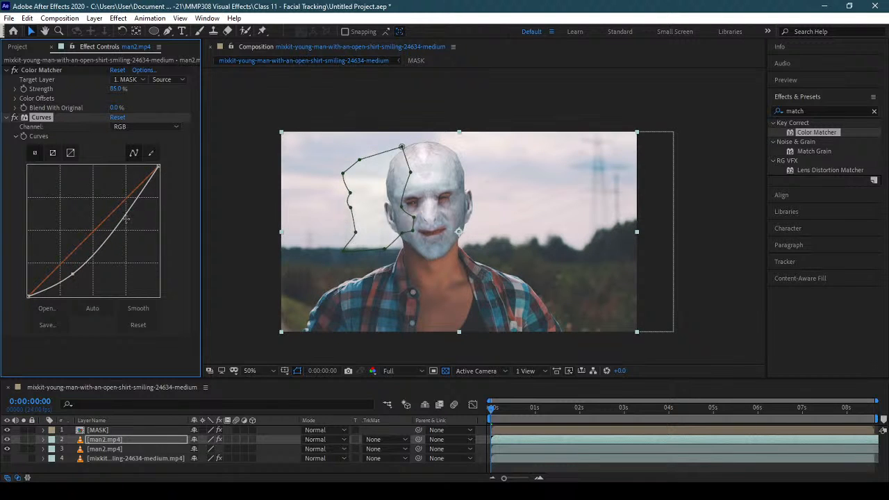
pyautogui.moveTo(122, 217); pyautogui.dragTo(113, 214)
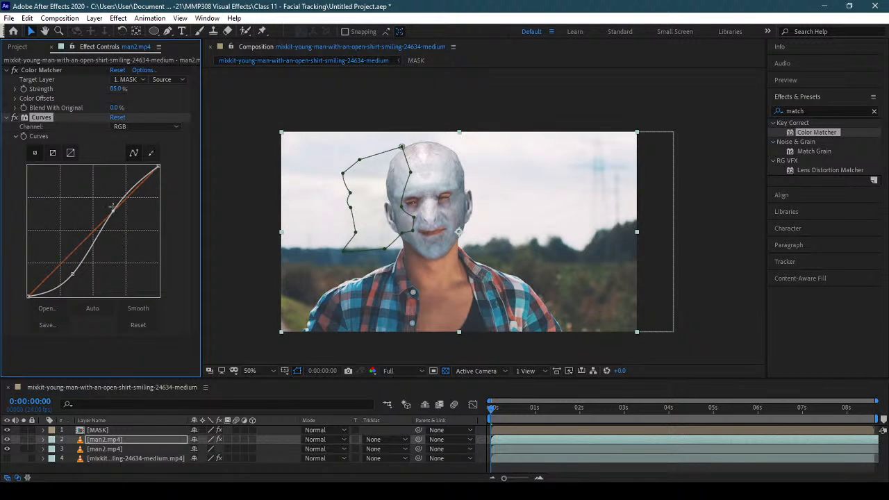
# Delete the Color Matcher effect and soften the shadow dip of the RGB curve
pyautogui.click(40, 69)
pyautogui.press('Delete')
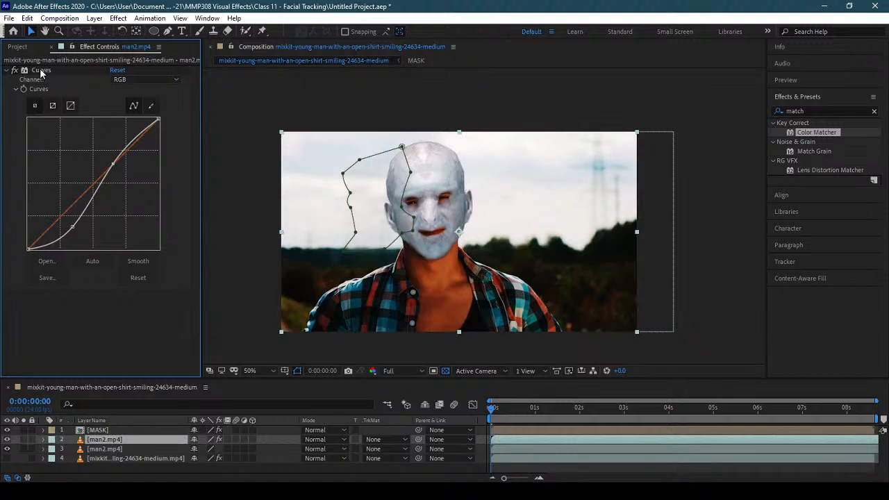
pyautogui.moveTo(72, 228); pyautogui.dragTo(69, 215)
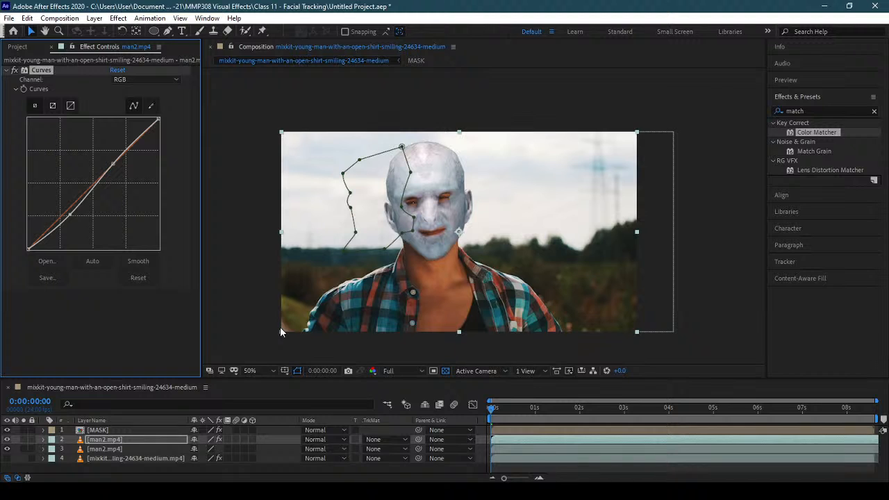
# Show only the red channel in the composition view and reset the Curves effect
pyautogui.click(374, 371)
pyautogui.click(426, 252)
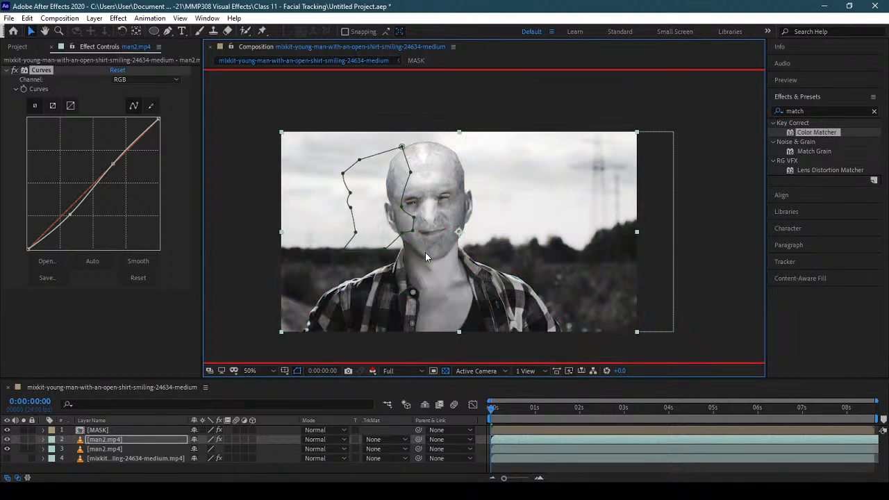
pyautogui.click(115, 70)
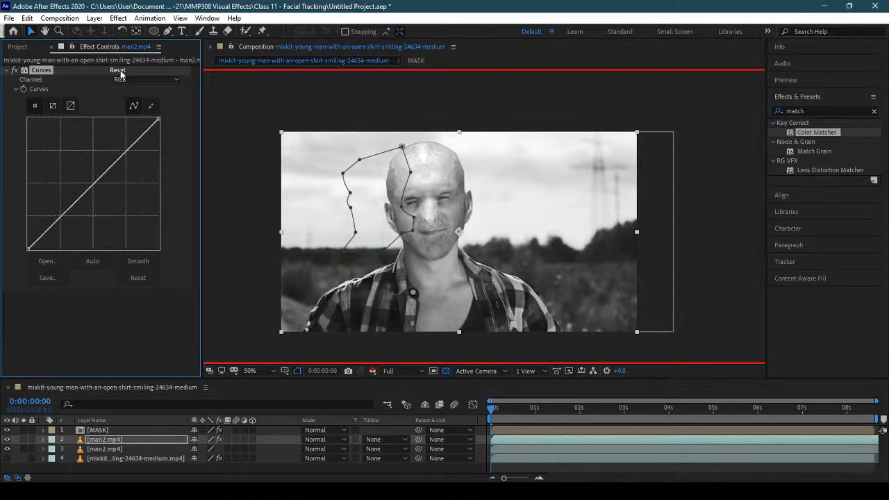
# Lower the Red curve slightly in the shadows and more in the highlights to match the mask's brightness
pyautogui.click(131, 78)
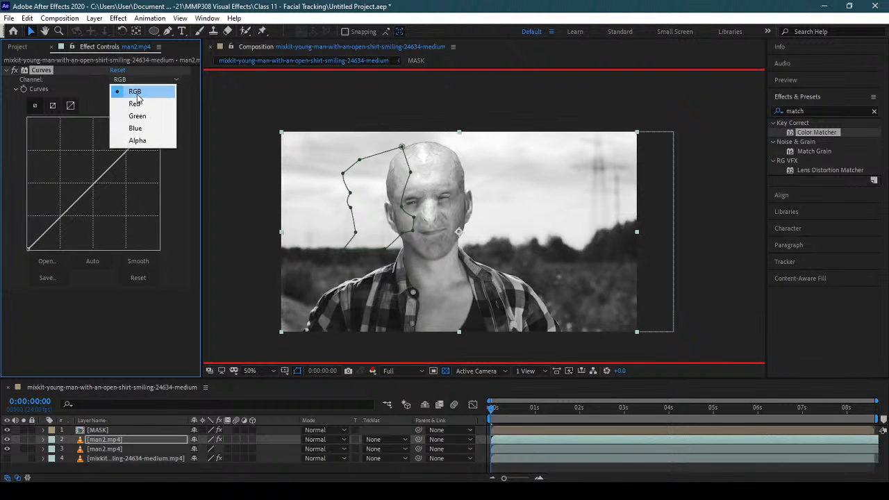
pyautogui.click(132, 102)
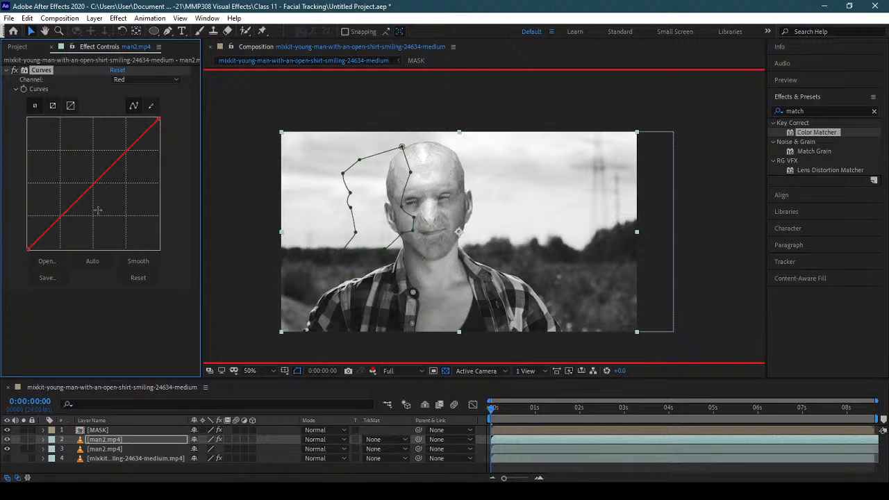
pyautogui.moveTo(73, 206); pyautogui.dragTo(75, 212)
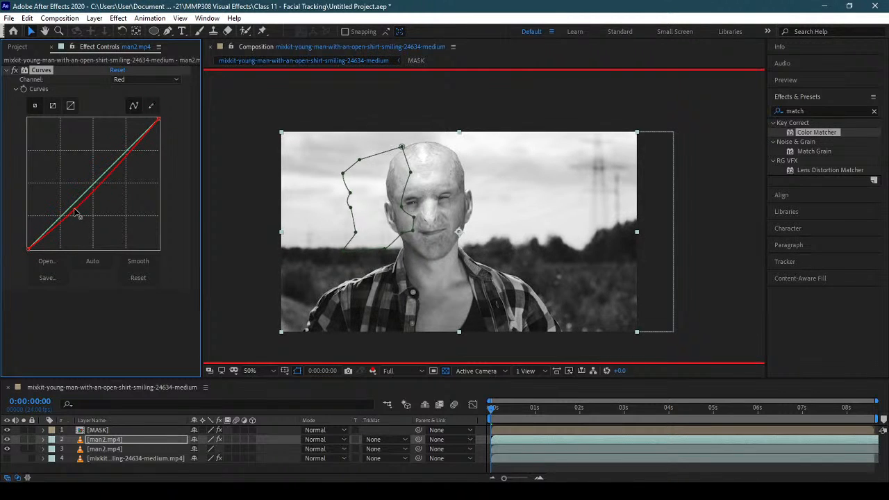
pyautogui.moveTo(121, 166); pyautogui.dragTo(126, 169)
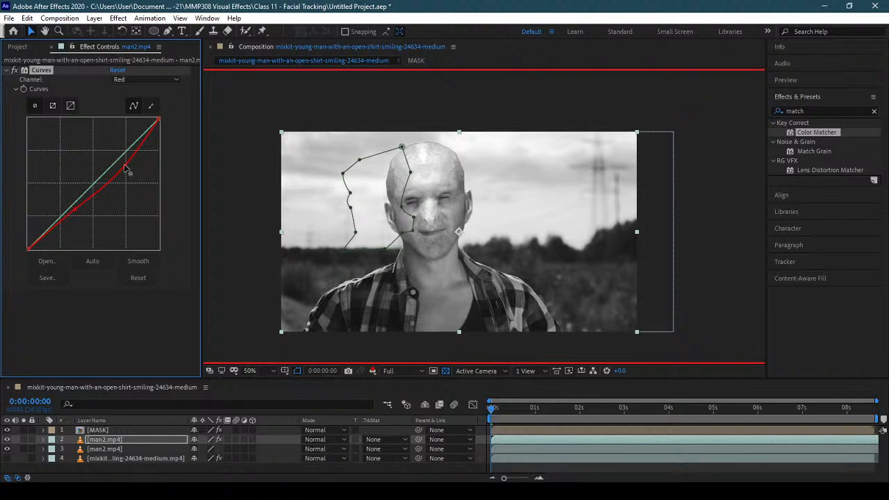
# Show only the green channel in the composition view and raise the Green curve in the shadows and highlights
pyautogui.click(373, 371)
pyautogui.click(416, 261)
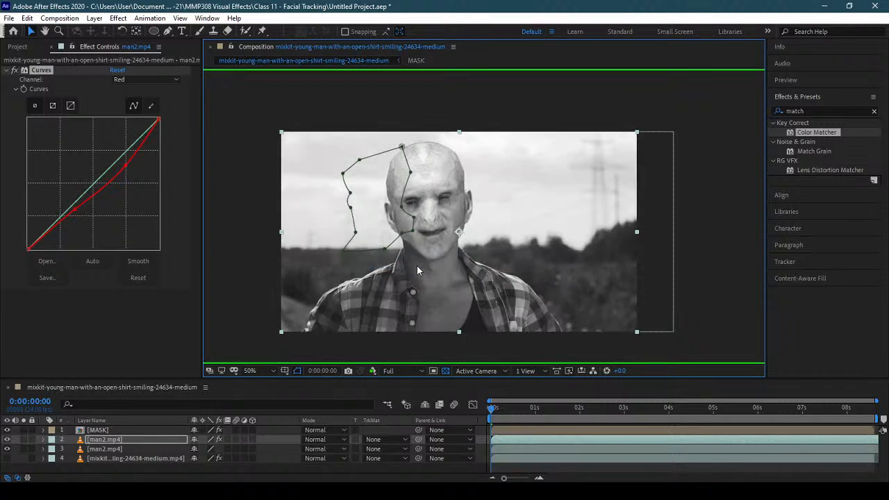
pyautogui.click(133, 80)
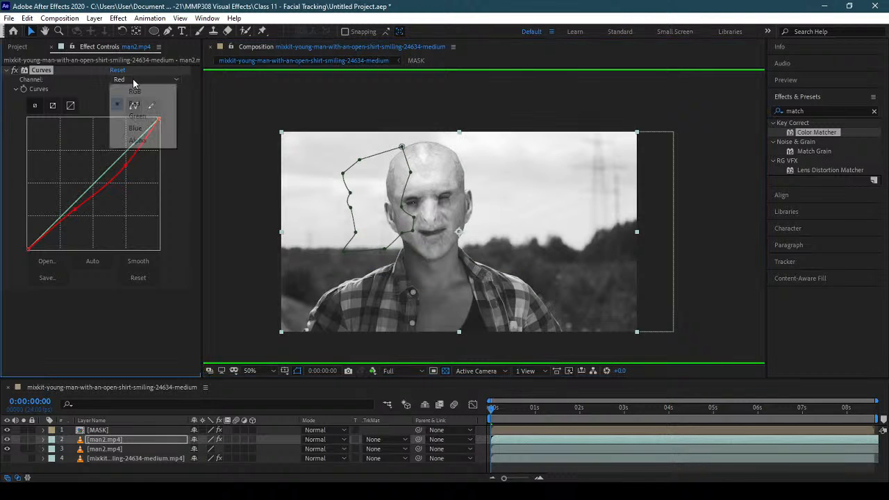
pyautogui.click(148, 118)
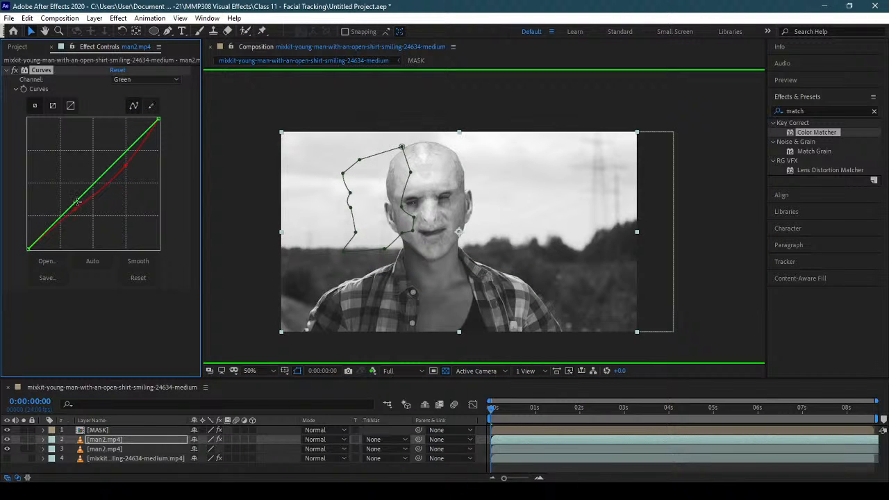
pyautogui.moveTo(78, 206); pyautogui.dragTo(68, 196)
pyautogui.moveTo(122, 146); pyautogui.dragTo(109, 142)
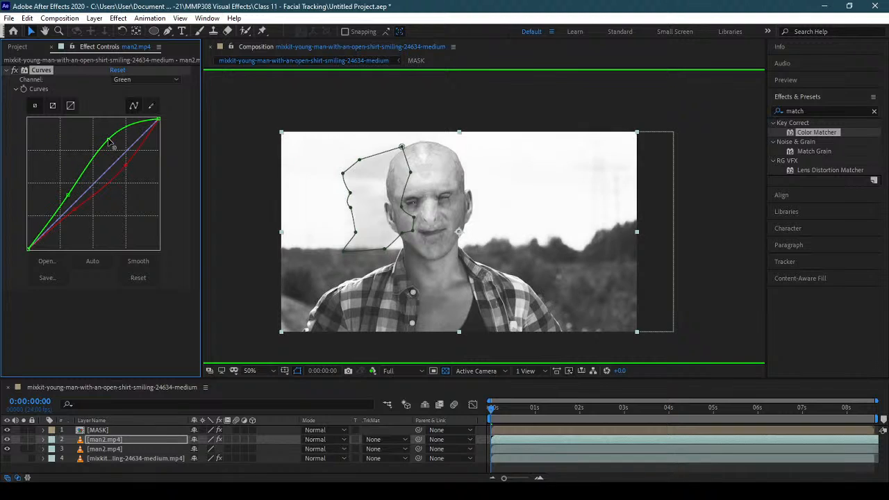
# Show only the blue channel in the composition view and raise the Blue curve strongly in the shadows and midtones
pyautogui.click(371, 370)
pyautogui.click(408, 272)
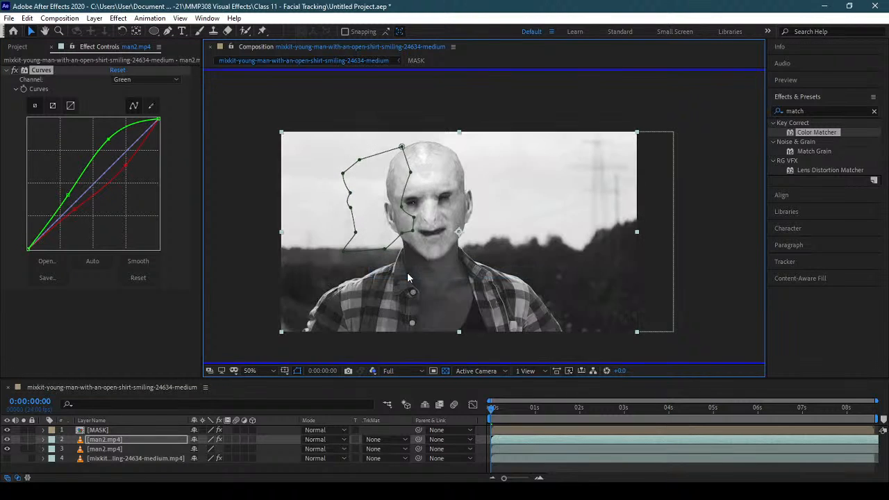
pyautogui.click(128, 80)
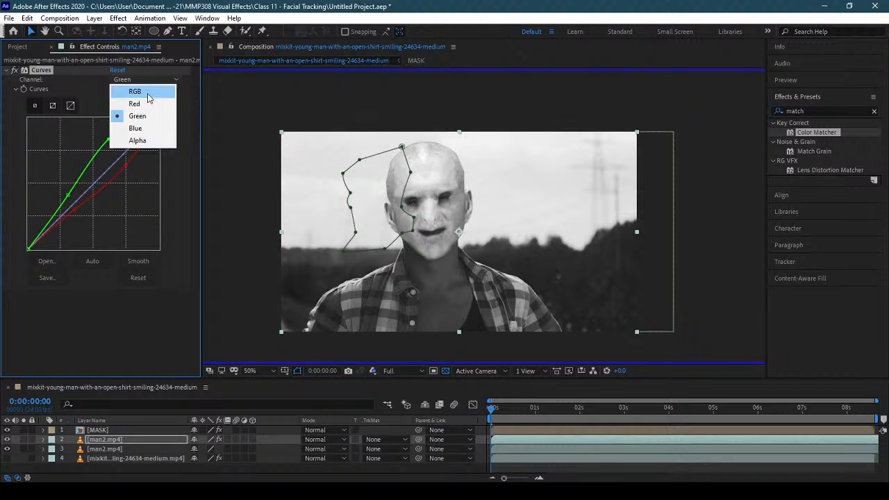
pyautogui.click(153, 131)
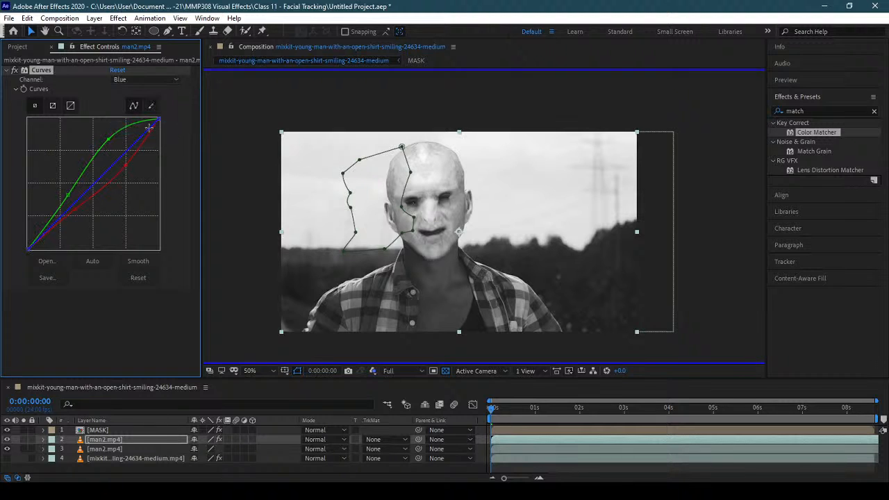
pyautogui.moveTo(78, 201); pyautogui.dragTo(57, 171)
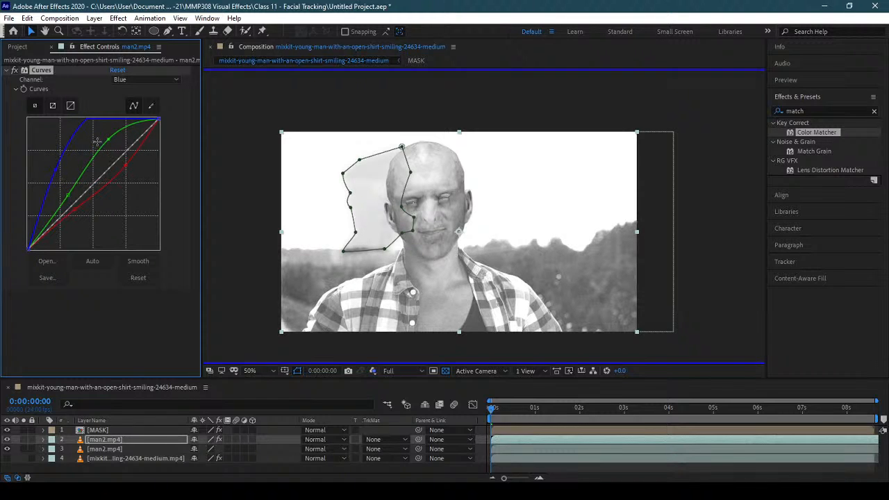
pyautogui.moveTo(83, 124); pyautogui.dragTo(94, 139)
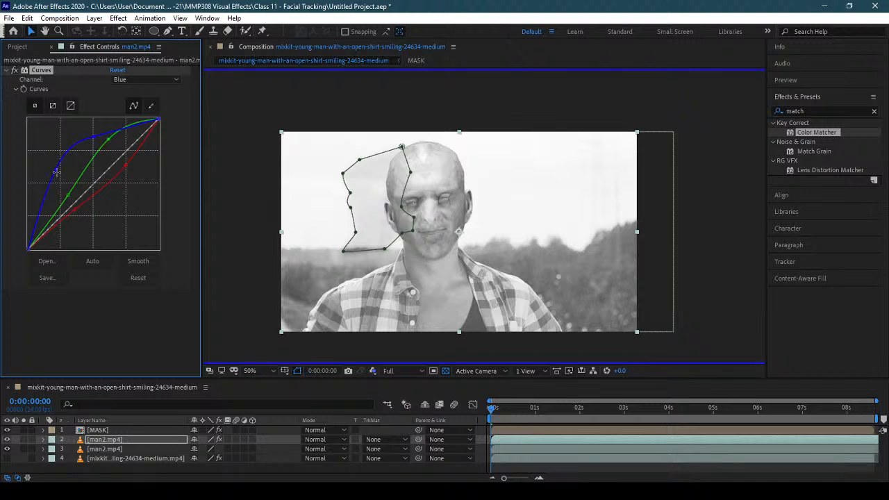
pyautogui.moveTo(57, 172)
pyautogui.mouseDown()
pyautogui.moveTo(63, 183)
pyautogui.moveTo(59, 170)
pyautogui.mouseUp()
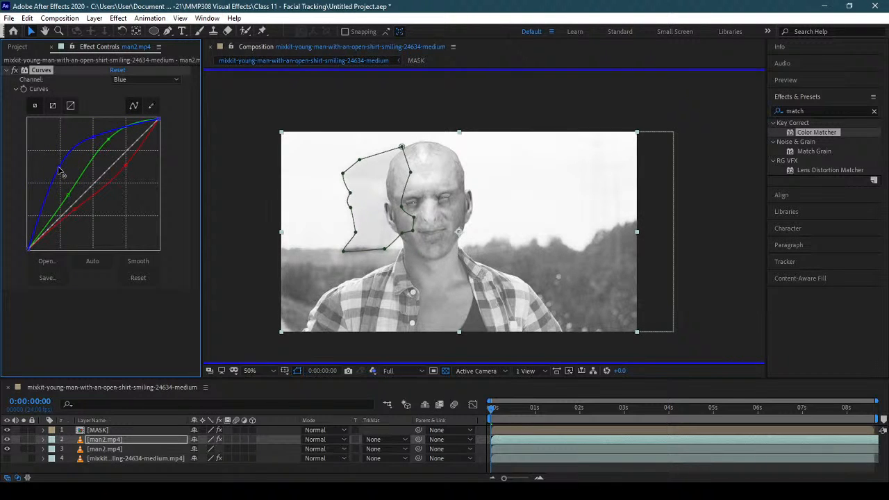
# Return the Curves effect to the RGB channel and show the composition in full colour
pyautogui.click(139, 78)
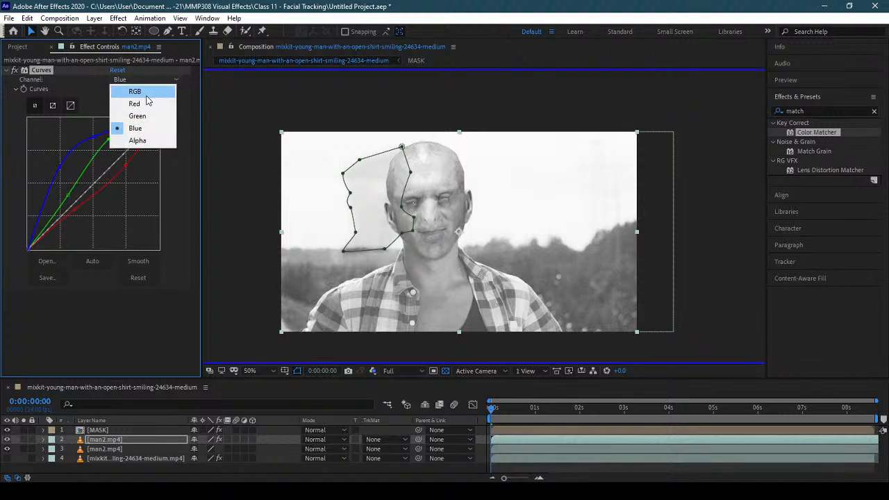
pyautogui.click(144, 93)
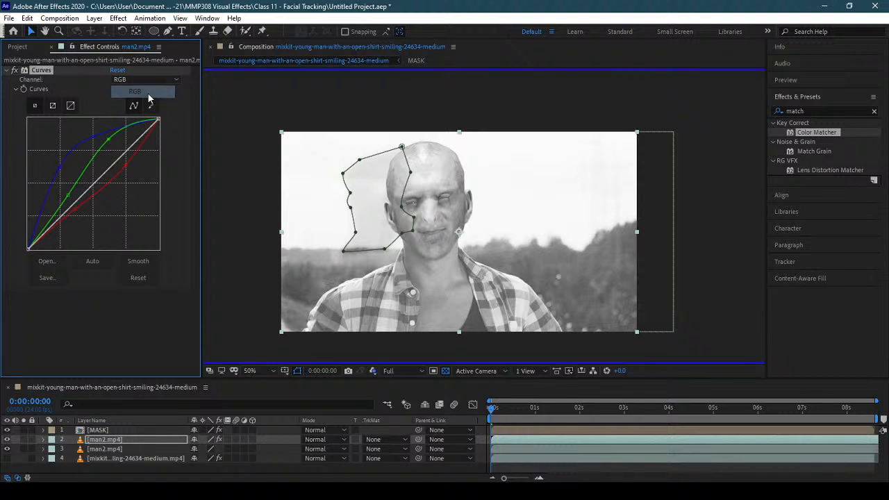
pyautogui.click(373, 370)
pyautogui.click(410, 233)
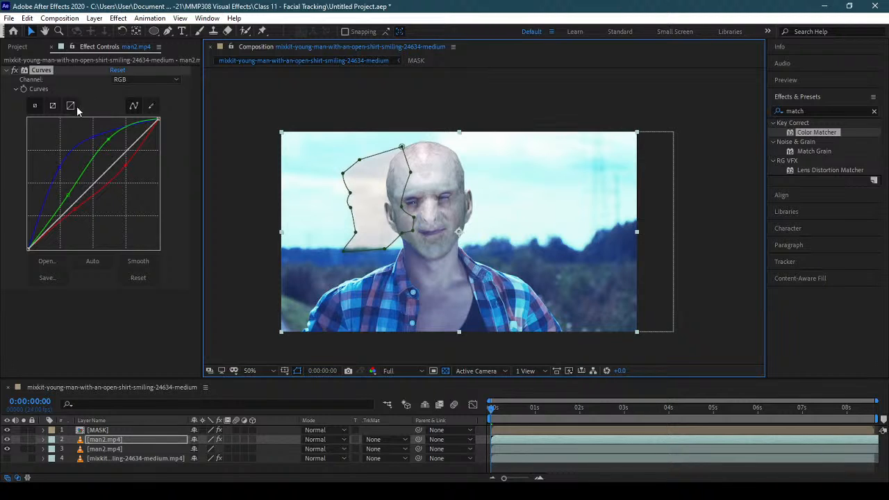
# Copy the finished Curves effect from the upper man2.mp4 layer onto the lower man2.mp4 layer
pyautogui.click(38, 75)
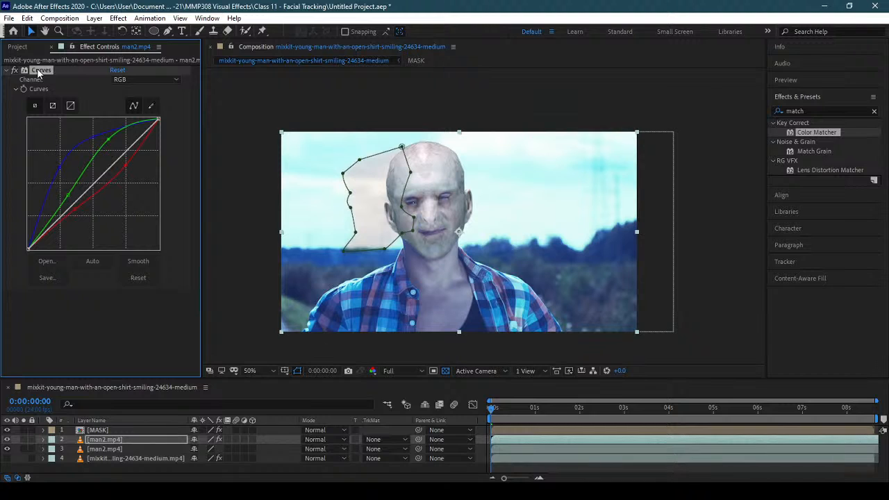
pyautogui.click(116, 450)
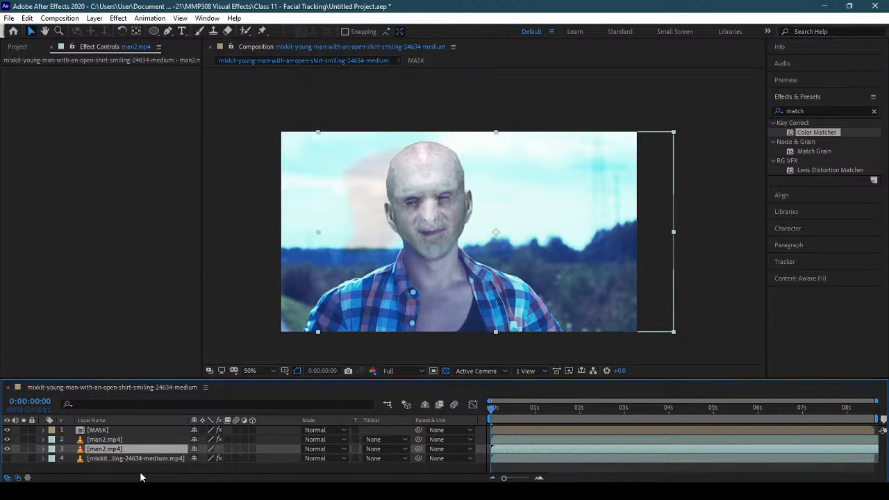
pyautogui.hotkey('ctrl', 'v')
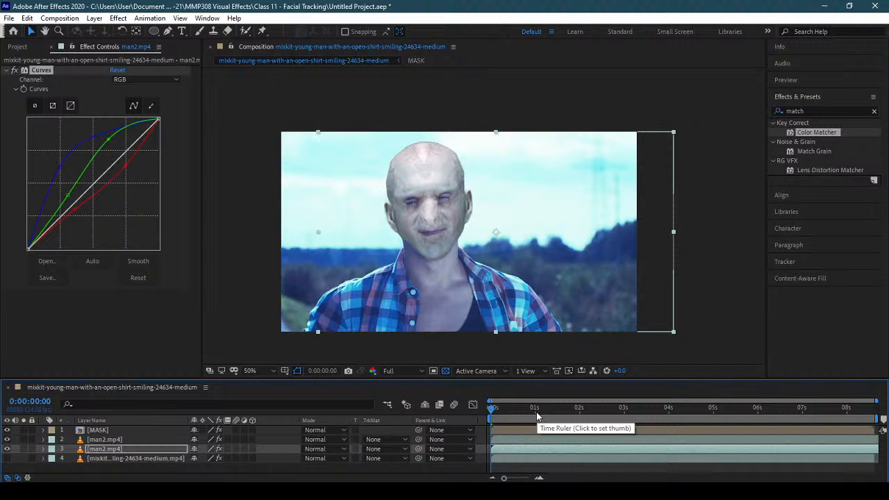
# Add a new adjustment layer directly above the upper man2.mp4 layer, below the MASK layer
pyautogui.click(122, 437)
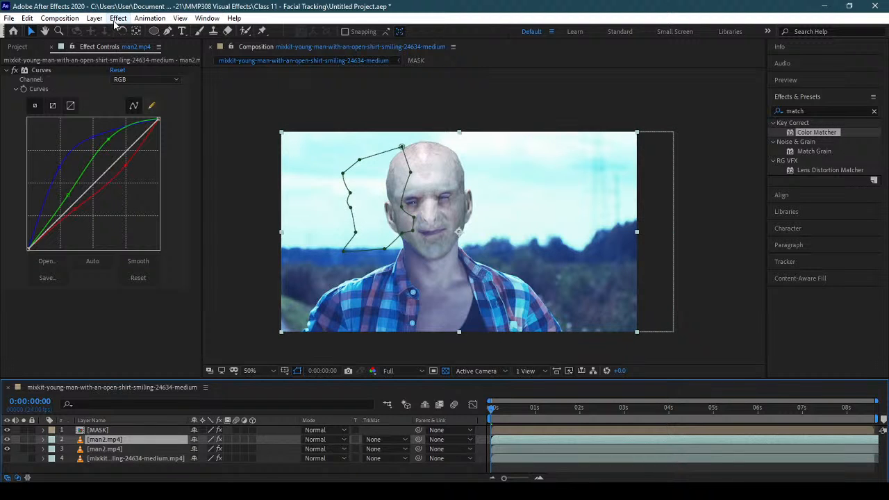
pyautogui.click(115, 23)
pyautogui.moveTo(97, 22)
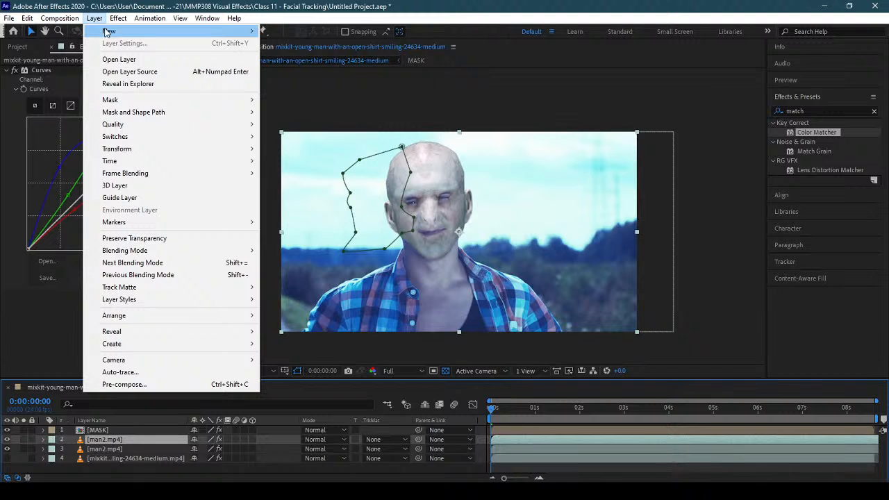
pyautogui.click(302, 104)
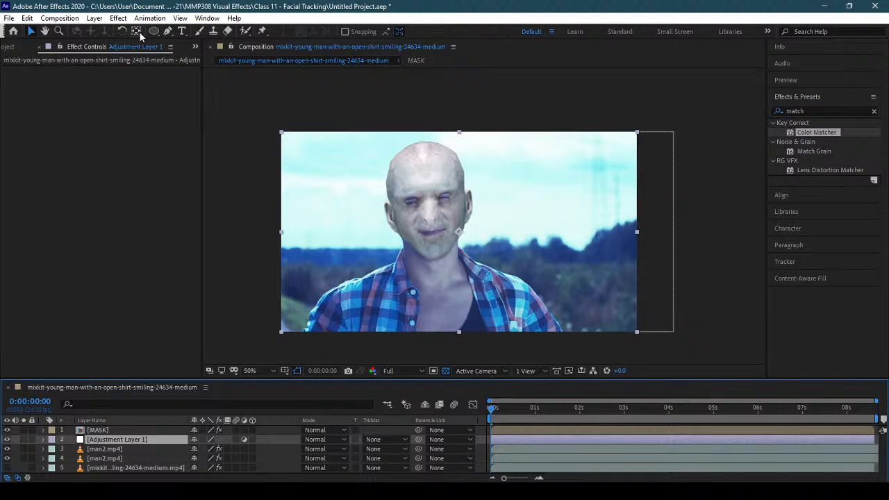
# Apply Hue/Saturation to the adjustment layer and set Master Saturation to -48
pyautogui.click(94, 18)
pyautogui.moveTo(118, 18)
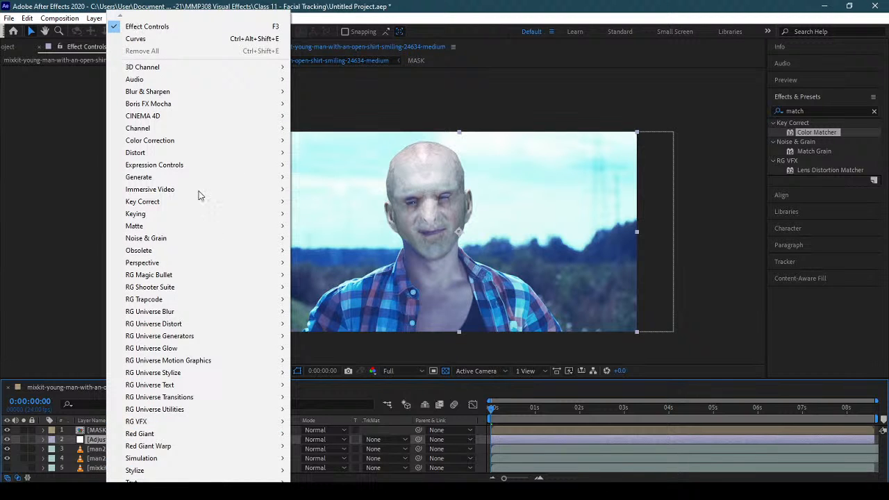
pyautogui.moveTo(192, 142)
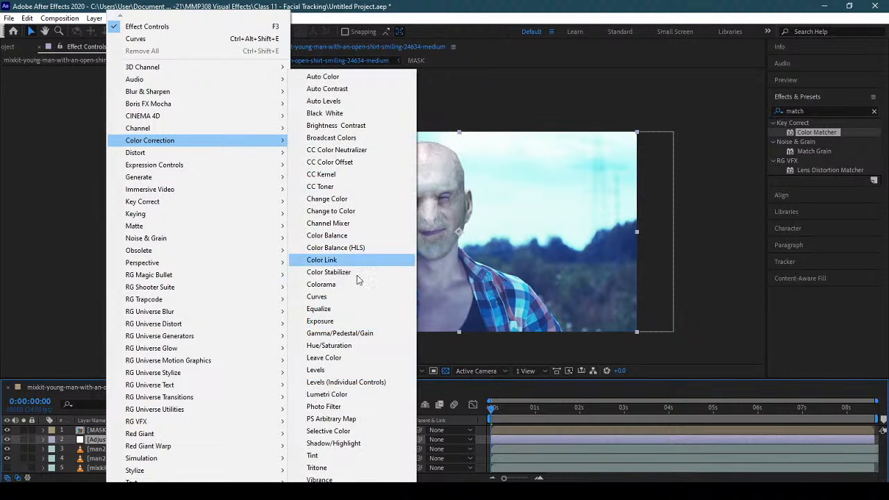
pyautogui.click(369, 346)
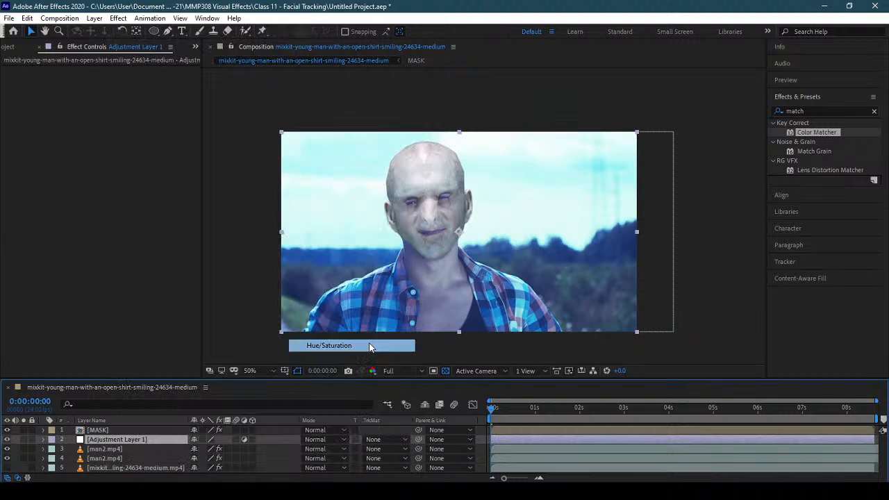
pyautogui.moveTo(105, 171); pyautogui.dragTo(69, 179)
pyautogui.click(80, 174)
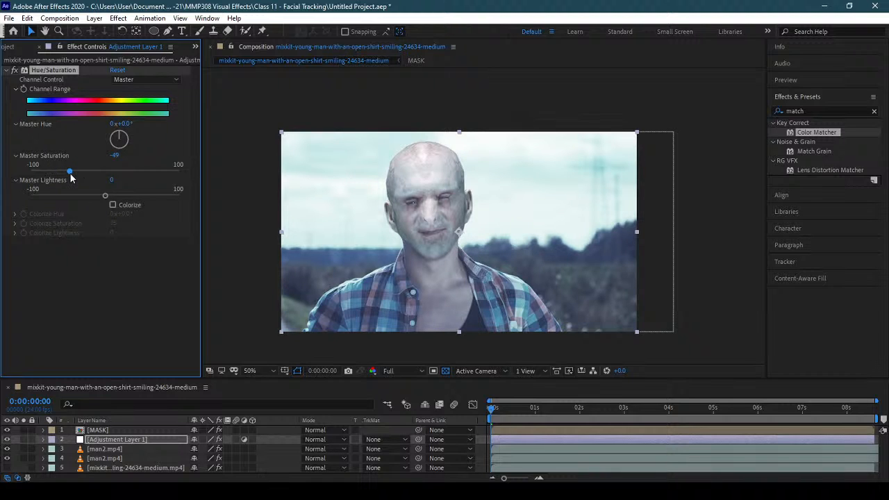
# Add Brightness & Contrast to the adjustment layer with Brightness -20 and Contrast -28
pyautogui.click(118, 18)
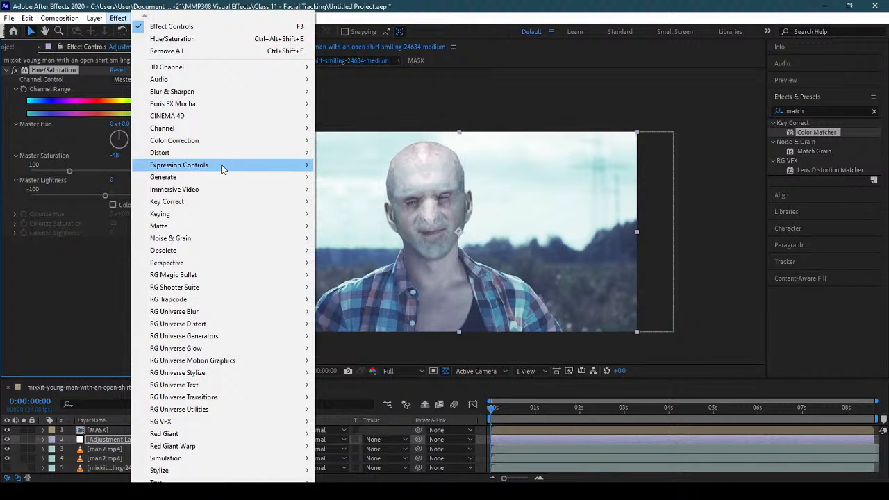
pyautogui.moveTo(205, 145)
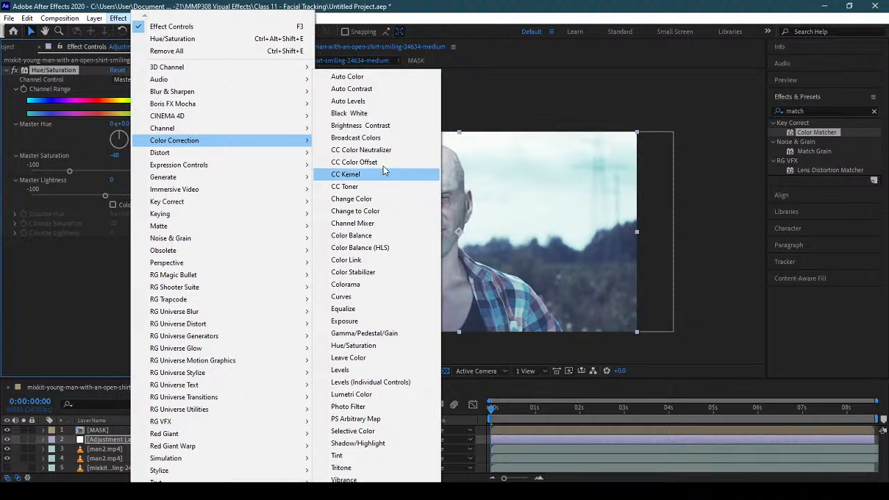
pyautogui.click(371, 128)
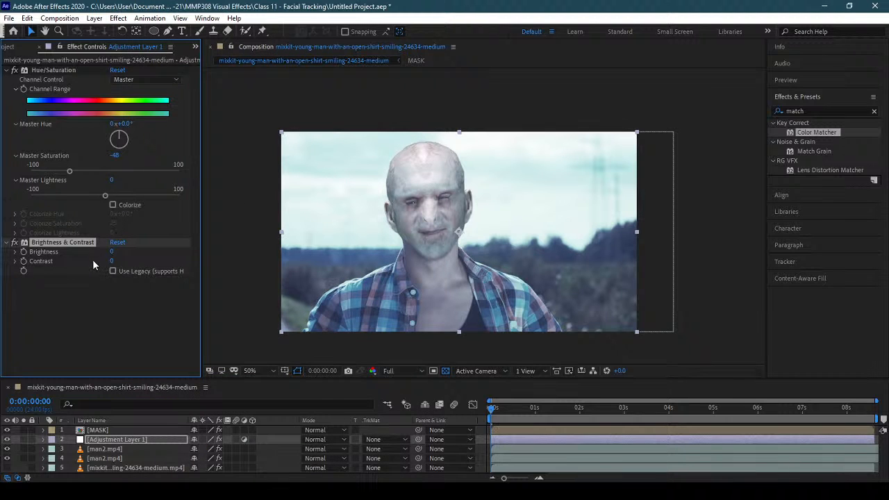
pyautogui.moveTo(112, 252)
pyautogui.mouseDown()
pyautogui.moveTo(137, 252)
pyautogui.moveTo(105, 252)
pyautogui.mouseUp()
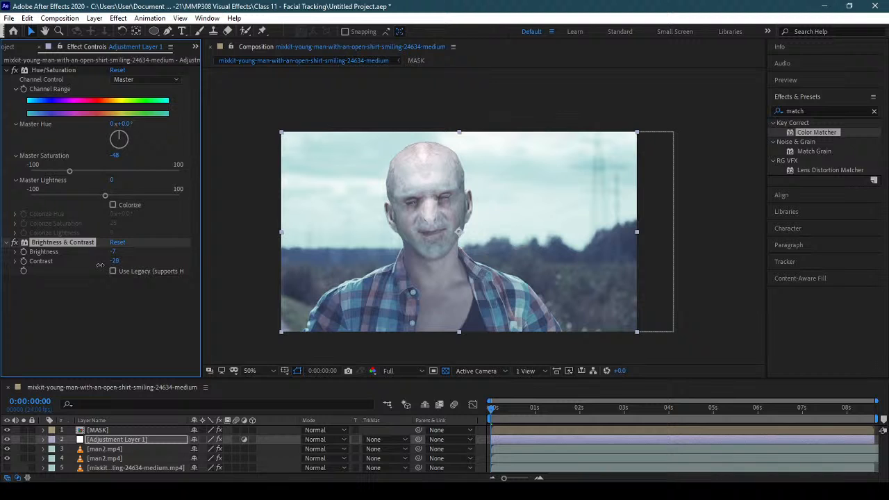
pyautogui.moveTo(114, 252)
pyautogui.mouseDown()
pyautogui.moveTo(125, 252)
pyautogui.moveTo(107, 253)
pyautogui.mouseUp()
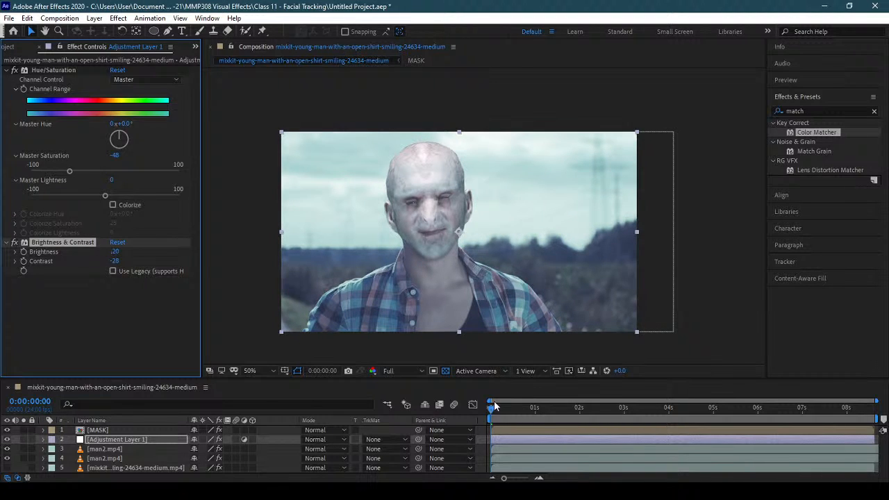
# Play the composition from the start at Fit up to 100% magnification to check how the face blends with the footage
pyautogui.moveTo(494, 406)
pyautogui.mouseDown()
pyautogui.moveTo(532, 408)
pyautogui.moveTo(494, 407)
pyautogui.mouseUp()
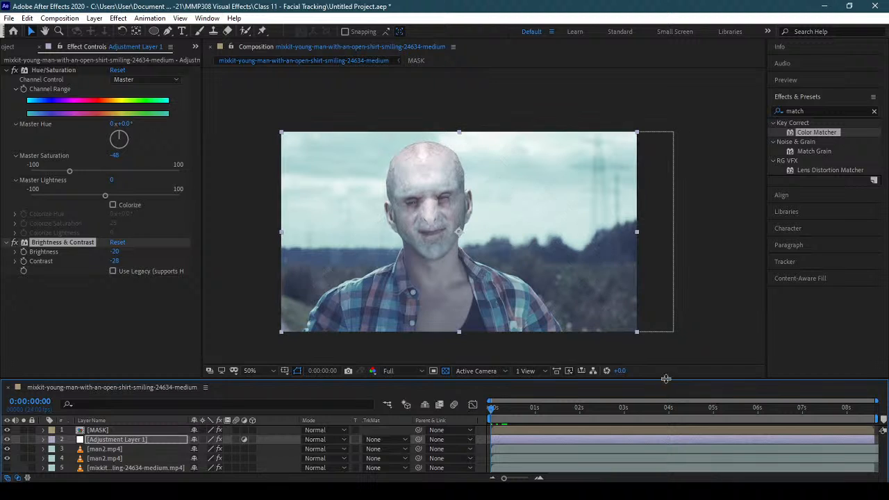
pyautogui.press('space')
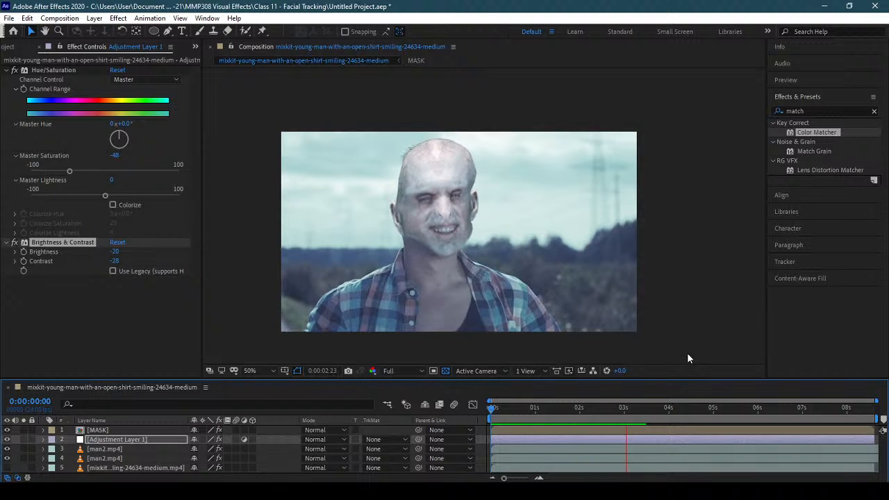
pyautogui.click(269, 372)
pyautogui.click(252, 185)
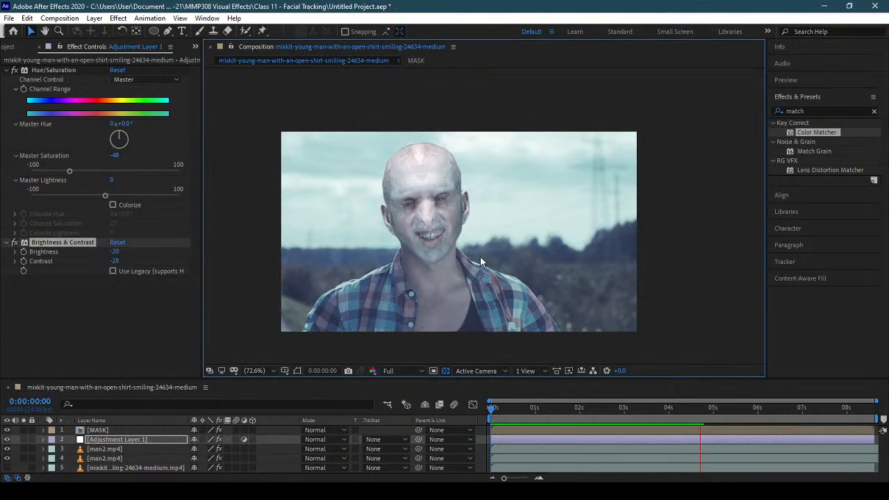
pyautogui.click(258, 370)
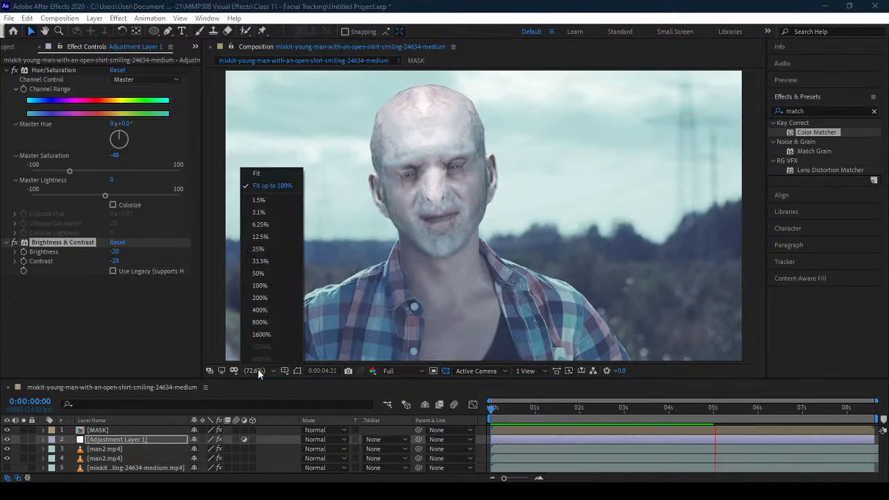
pyautogui.click(212, 357)
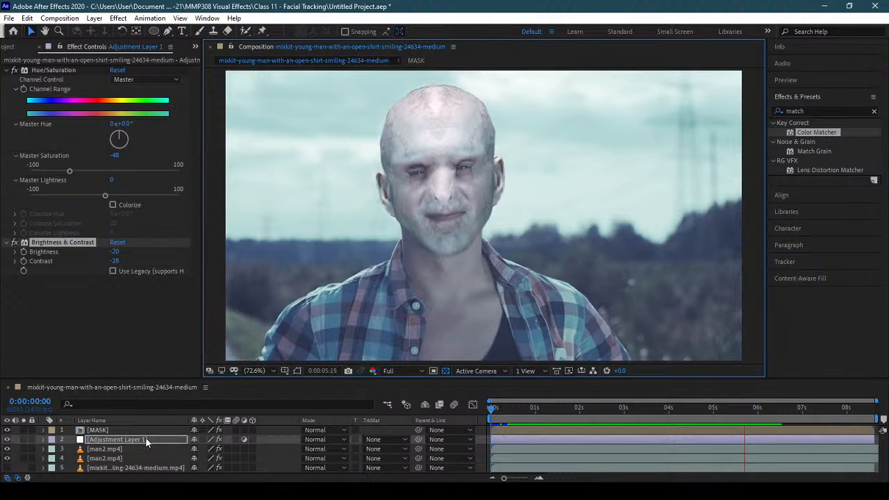
# Open the MASK composition and dock its viewer as a tab in front of the mask.png layer viewer
pyautogui.click(109, 439)
pyautogui.click(98, 430)
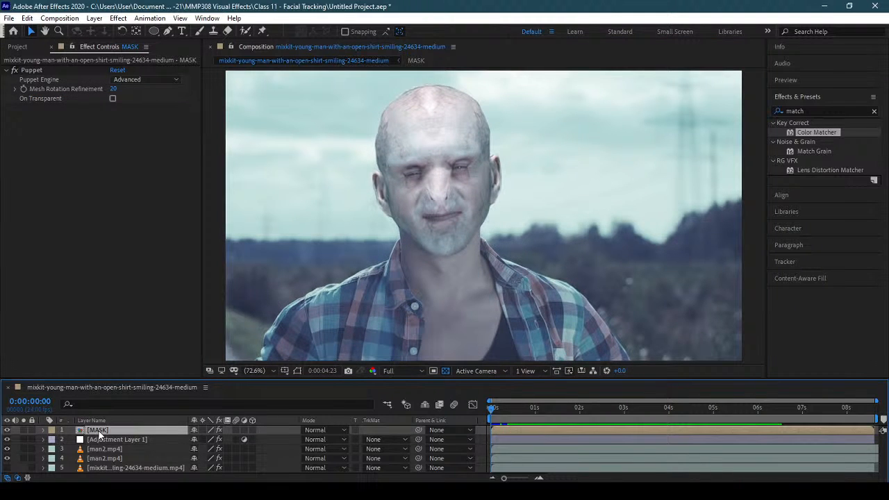
pyautogui.doubleClick(79, 430)
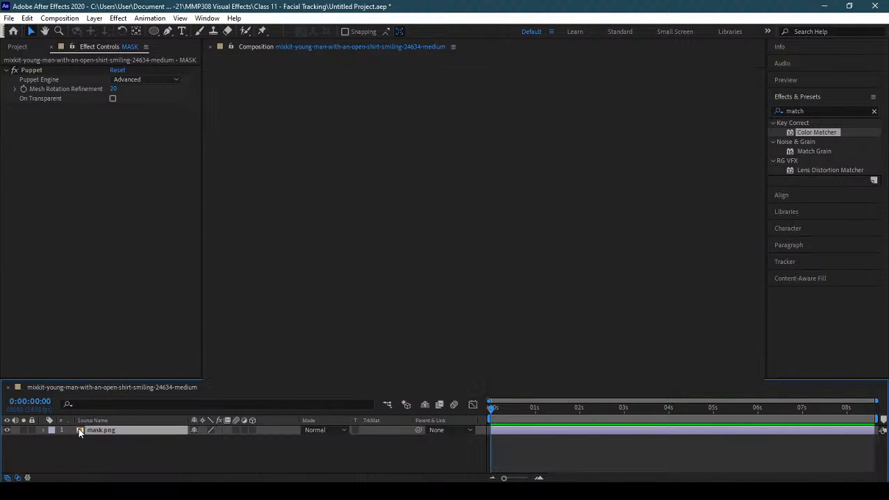
pyautogui.doubleClick(79, 430)
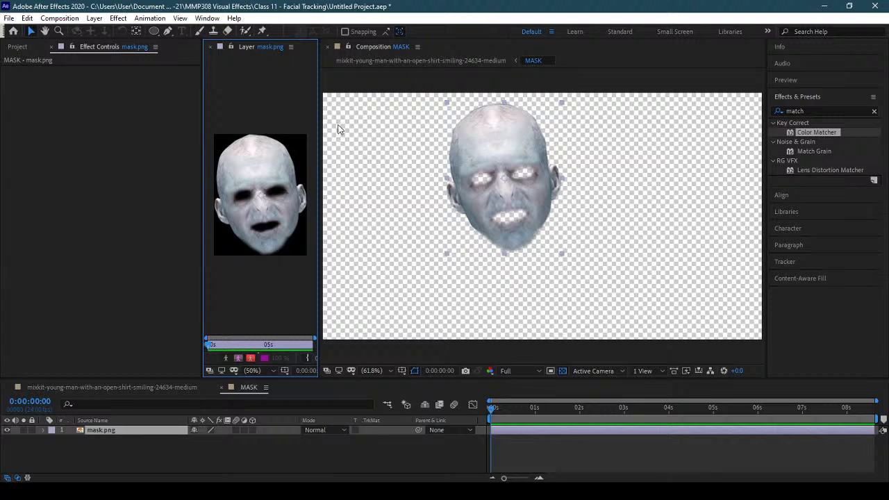
pyautogui.moveTo(243, 44); pyautogui.dragTo(439, 48)
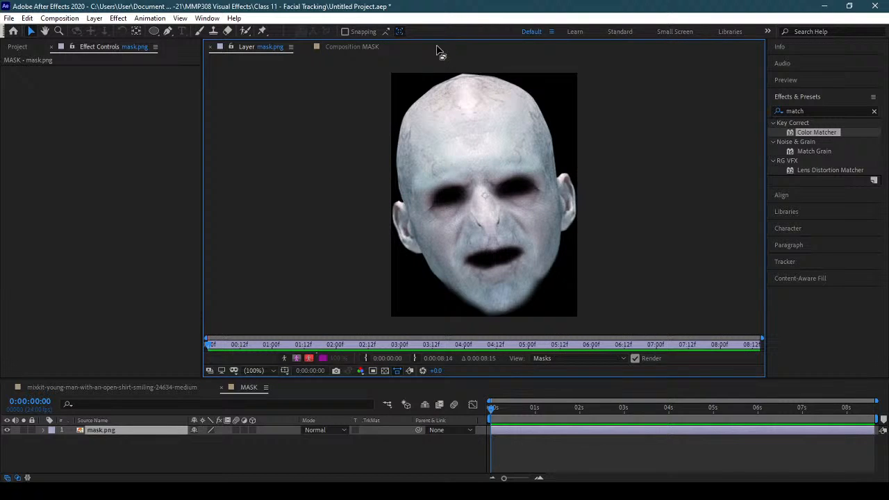
pyautogui.click(339, 48)
pyautogui.moveTo(339, 48); pyautogui.dragTo(251, 52)
# Draw a closed Pen mask on mask.png around the image's left eye opening, wider than the existing hole
pyautogui.scroll(5, 414, 150)
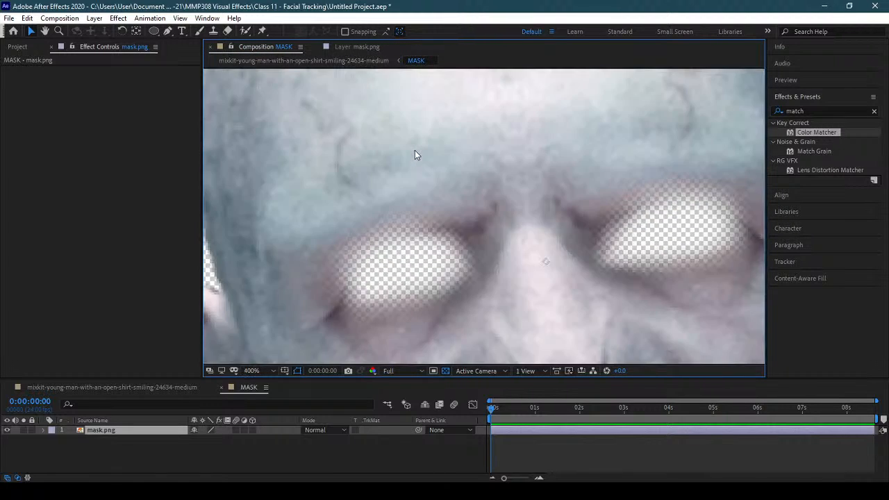
pyautogui.scroll(-2, 415, 150)
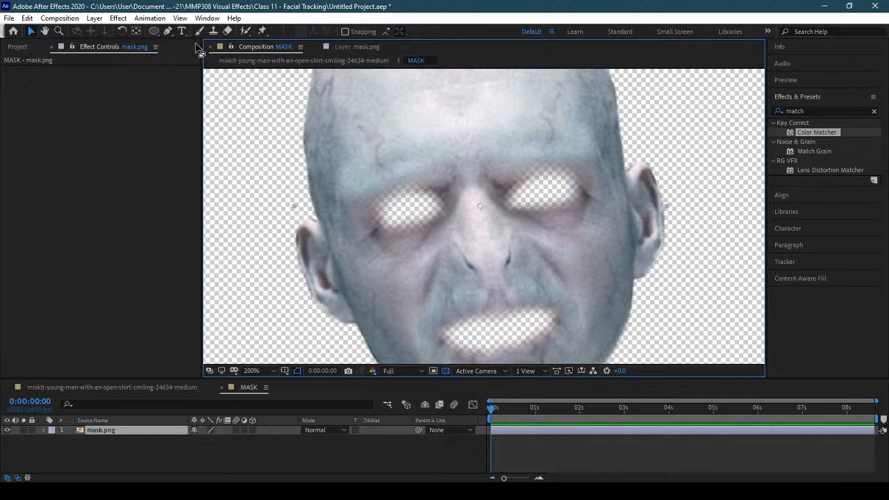
pyautogui.click(167, 31)
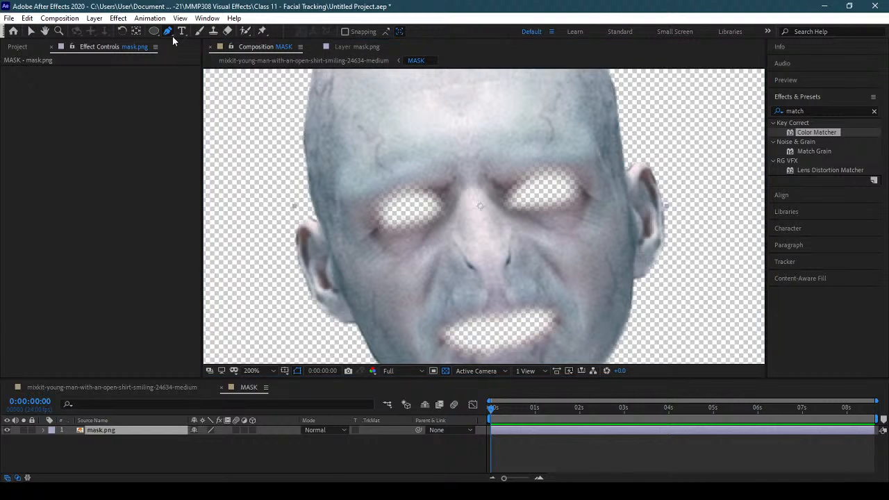
pyautogui.click(446, 182)
pyautogui.moveTo(453, 212); pyautogui.dragTo(448, 222)
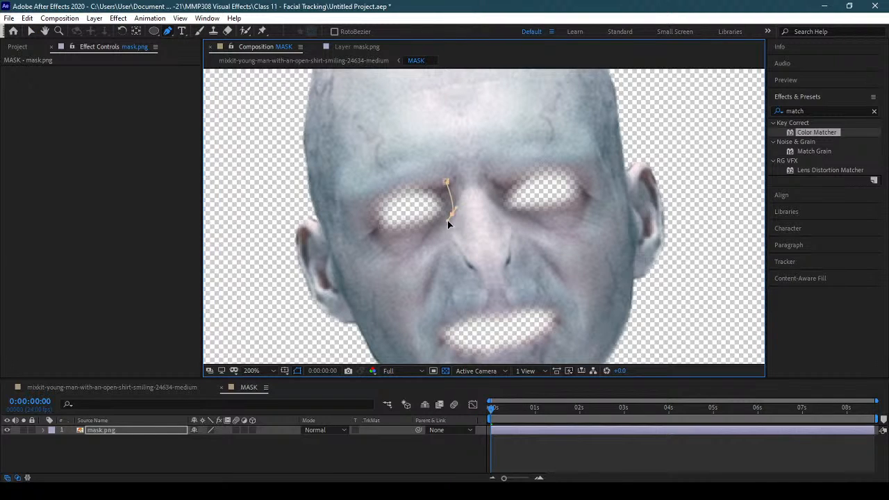
pyautogui.click(407, 244)
pyautogui.click(360, 246)
pyautogui.click(346, 205)
pyautogui.click(390, 186)
pyautogui.click(447, 183)
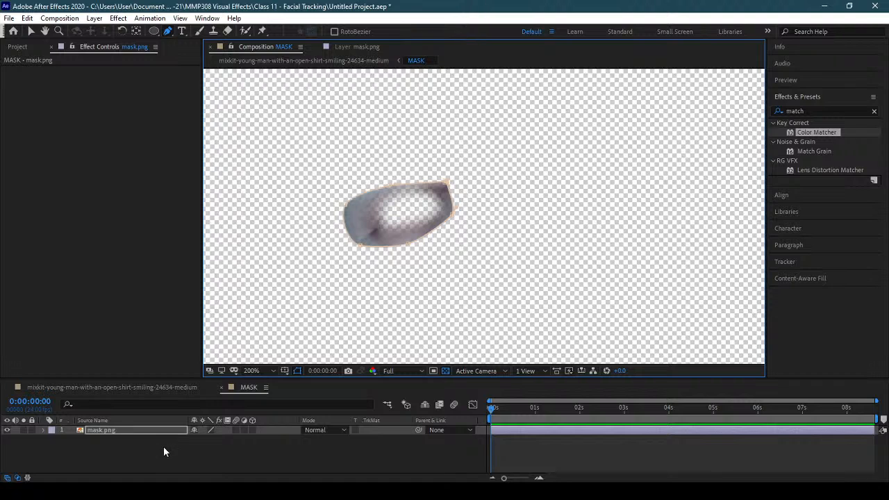
# Reveal the left eye mask of mask.png in the timeline and set its mode to Subtract
pyautogui.press('m')
pyautogui.click(115, 421)
pyautogui.click(215, 439)
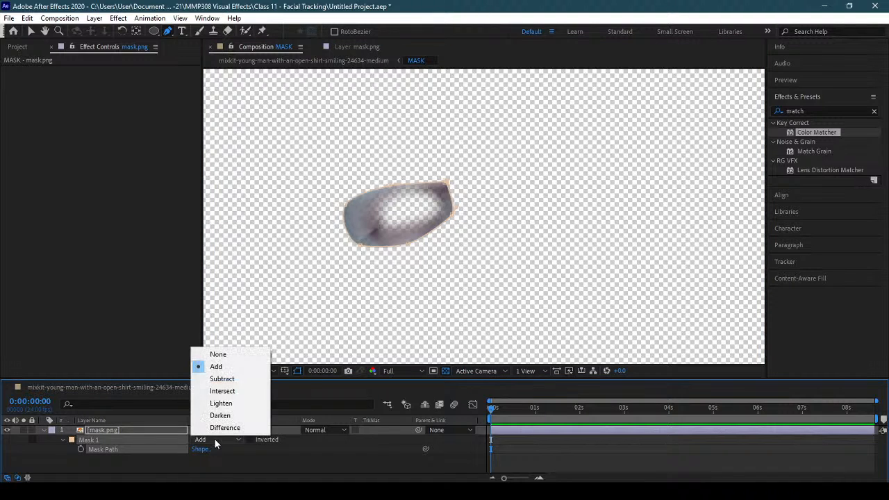
pyautogui.click(235, 381)
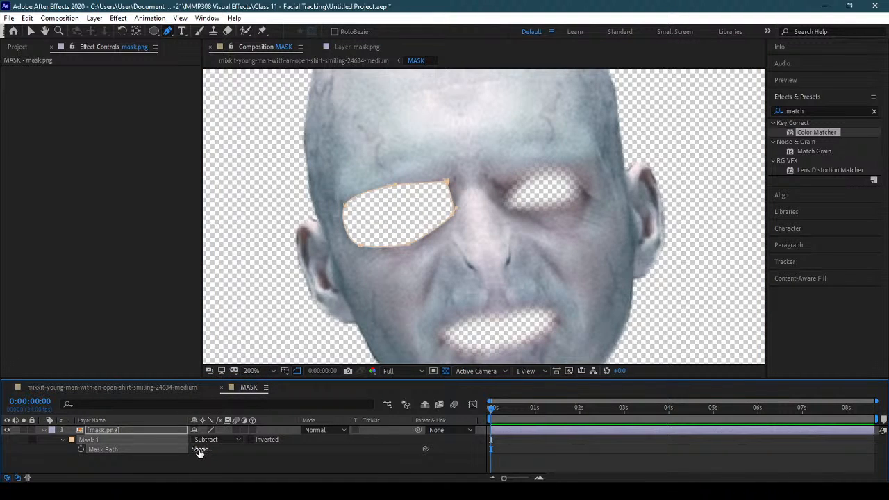
# Draw a second closed Pen mask on mask.png around the image's right eye opening
pyautogui.click(503, 178)
pyautogui.moveTo(520, 219); pyautogui.dragTo(526, 220)
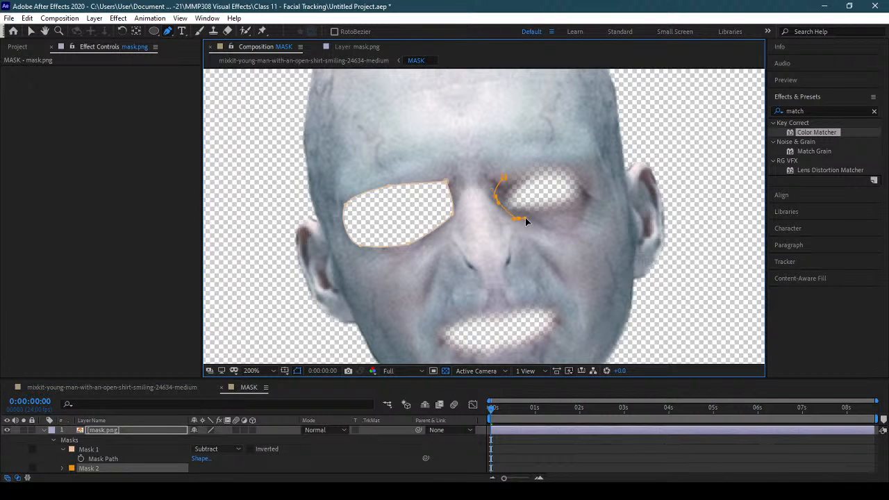
pyautogui.moveTo(593, 202); pyautogui.dragTo(596, 197)
pyautogui.click(599, 172)
pyautogui.click(563, 160)
pyautogui.click(513, 162)
pyautogui.click(502, 182)
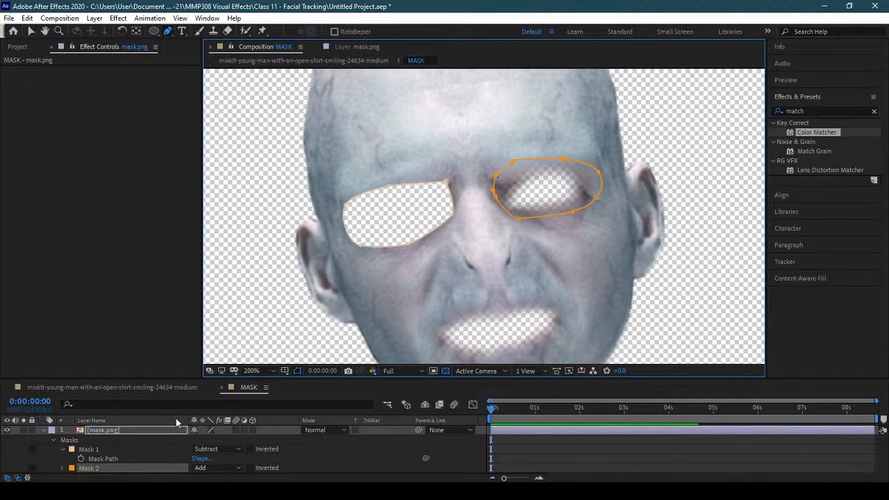
# Set the right eye mask to Subtract and enlarge the timeline area so both masks fit
pyautogui.click(206, 469)
pyautogui.click(222, 407)
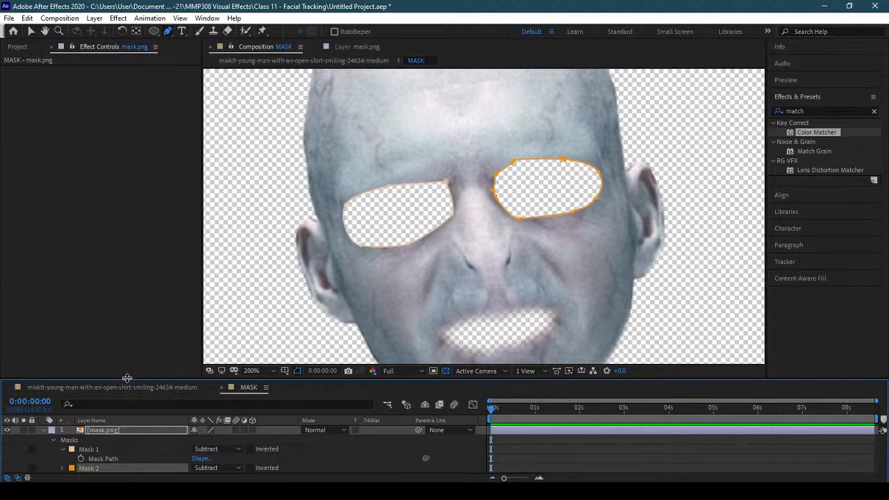
pyautogui.moveTo(127, 377); pyautogui.dragTo(129, 354)
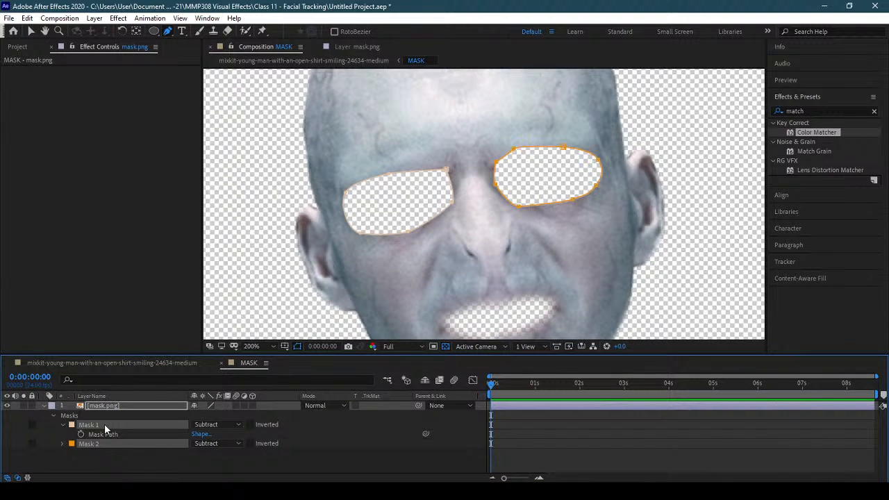
# Set the Mask Feather of both eye masks on mask.png to 38 pixels, checking the blend in the man's composition
pyautogui.press('f')
pyautogui.moveTo(203, 443); pyautogui.dragTo(238, 444)
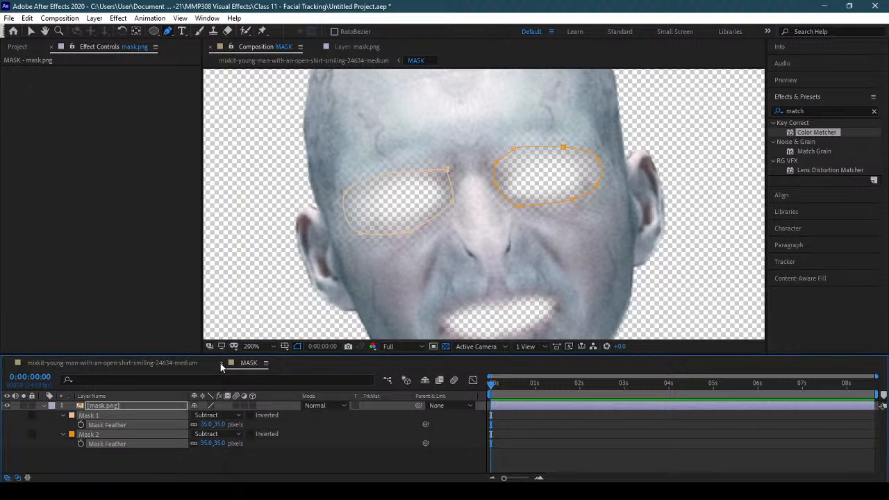
pyautogui.click(172, 364)
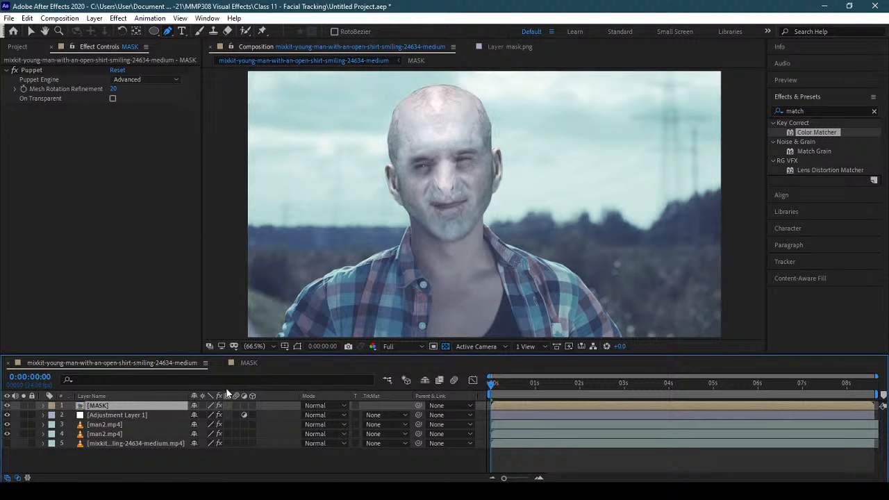
pyautogui.click(248, 364)
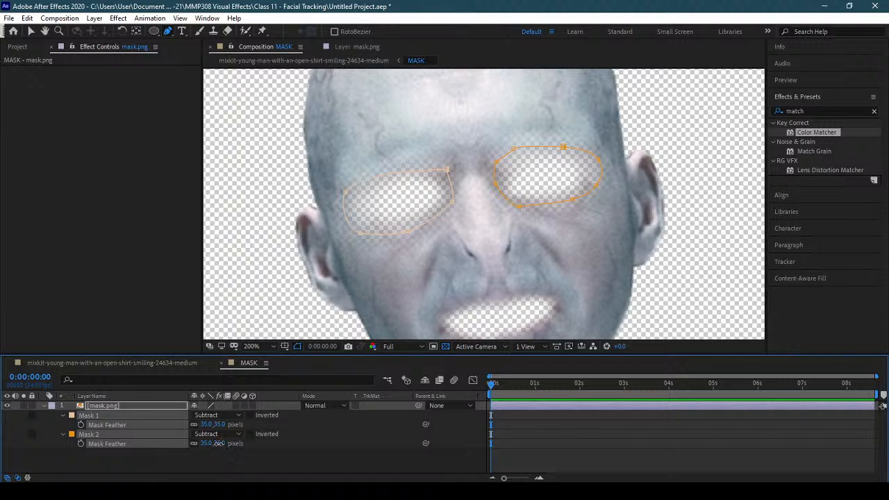
pyautogui.moveTo(219, 444); pyautogui.dragTo(221, 444)
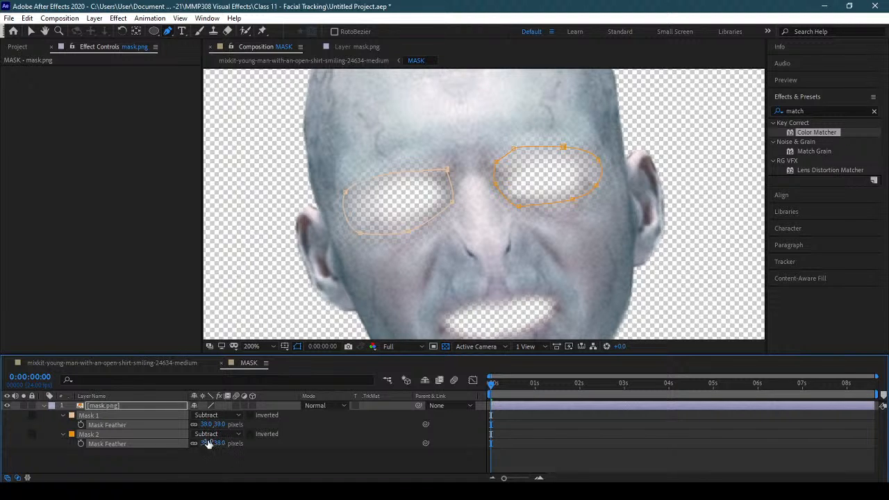
# Preview the feathered eye openings in the smiling man's composition and return to its first frame
pyautogui.click(103, 362)
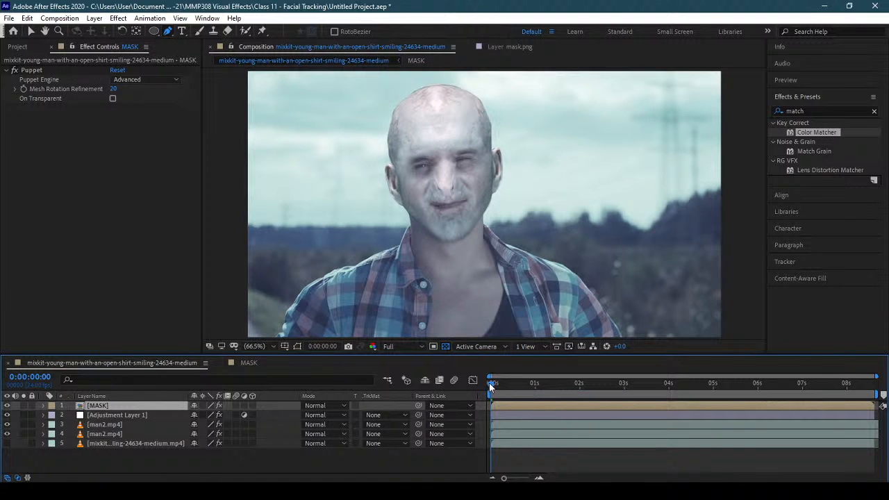
pyautogui.press('space')
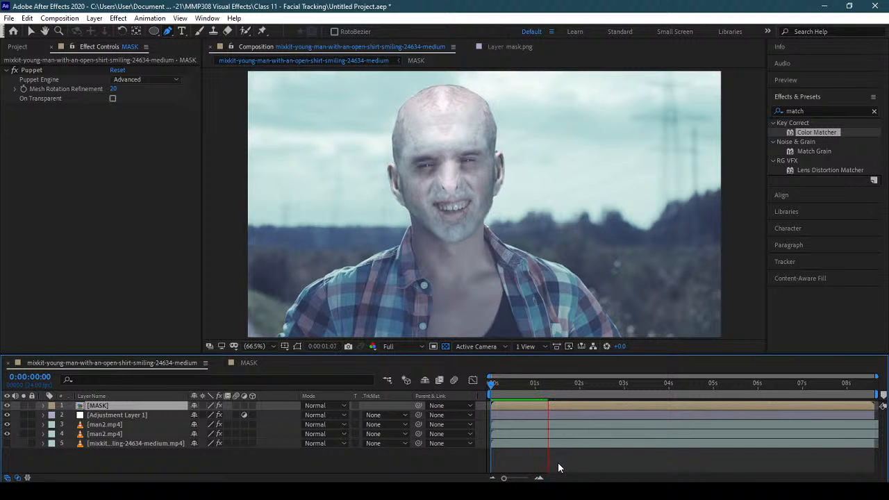
pyautogui.press('space')
pyautogui.press('Home')
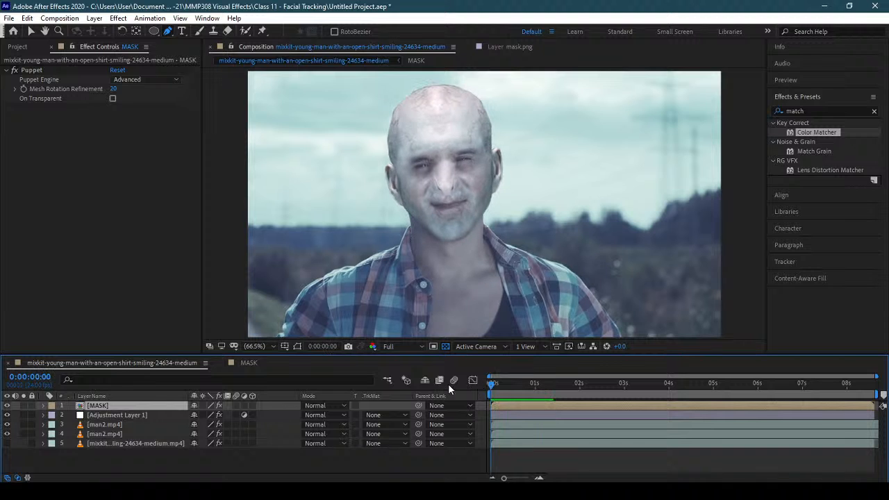
# In the MASK composition, draw a closed Pen mask on mask.png around the mouth opening, wider than the existing hole
pyautogui.click(249, 363)
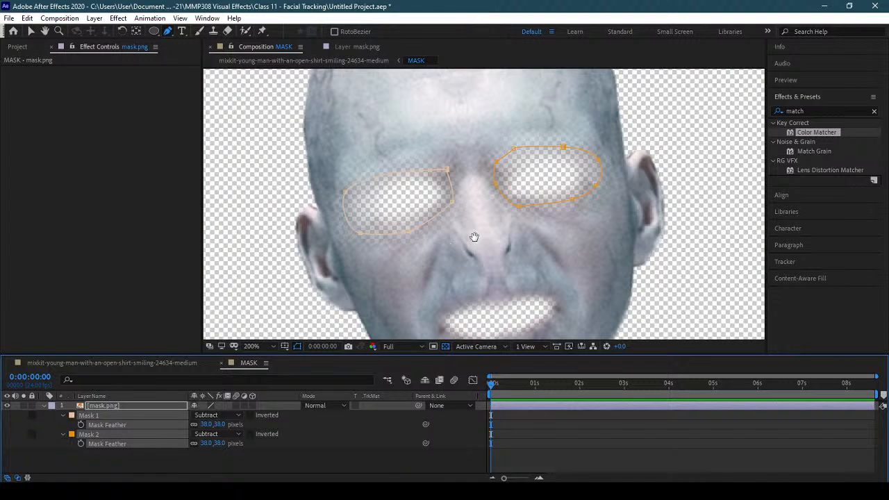
pyautogui.moveTo(473, 237); pyautogui.dragTo(409, 159)
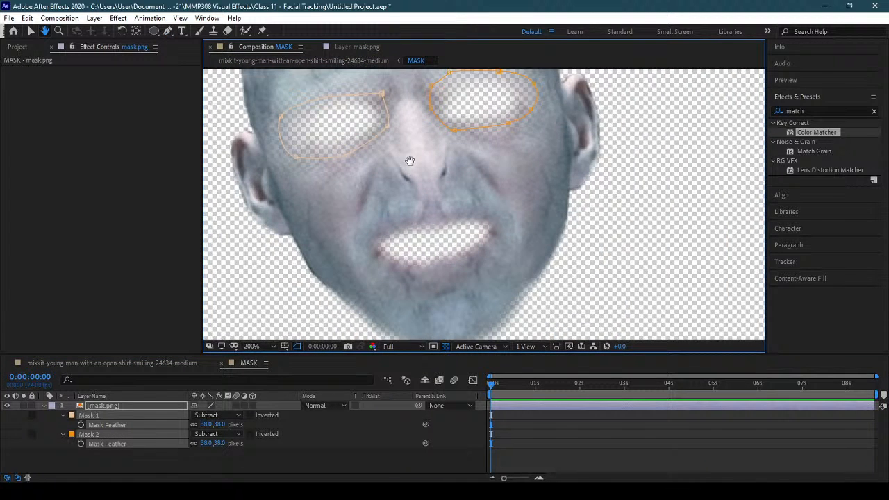
pyautogui.click(430, 211)
pyautogui.click(375, 231)
pyautogui.click(368, 259)
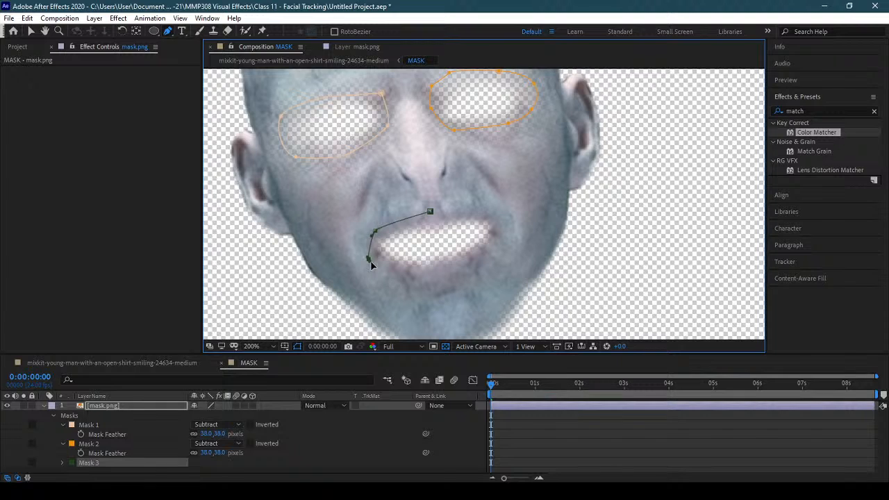
pyautogui.moveTo(434, 275); pyautogui.dragTo(451, 273)
pyautogui.click(475, 260)
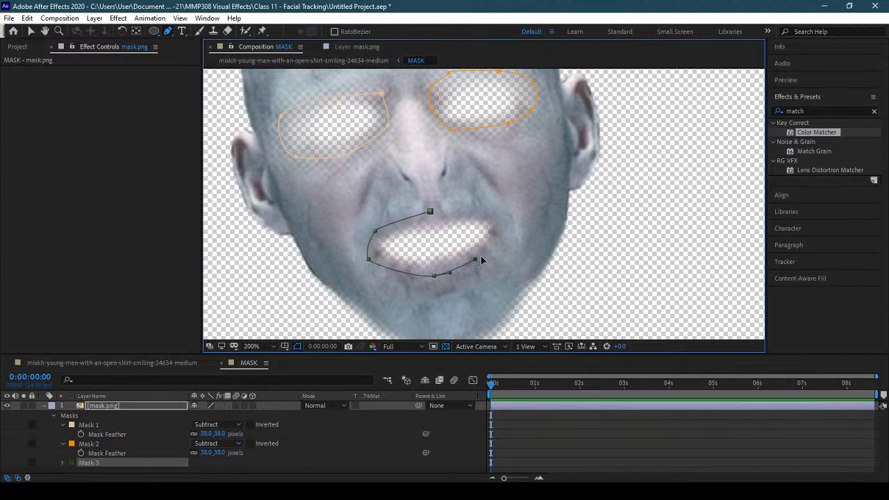
pyautogui.moveTo(503, 223); pyautogui.dragTo(466, 209)
pyautogui.click(430, 212)
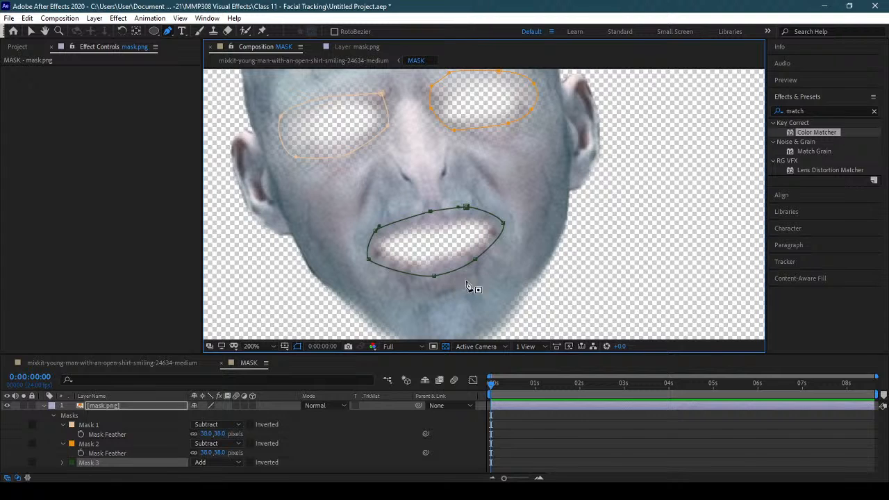
# Set the mouth mask's mode to Subtract and its Mask Feather to 58 pixels
pyautogui.click(221, 463)
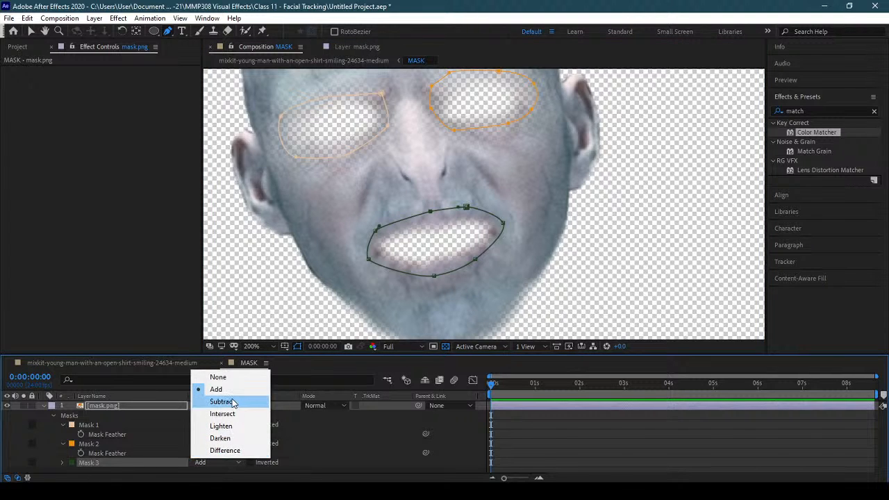
pyautogui.click(233, 402)
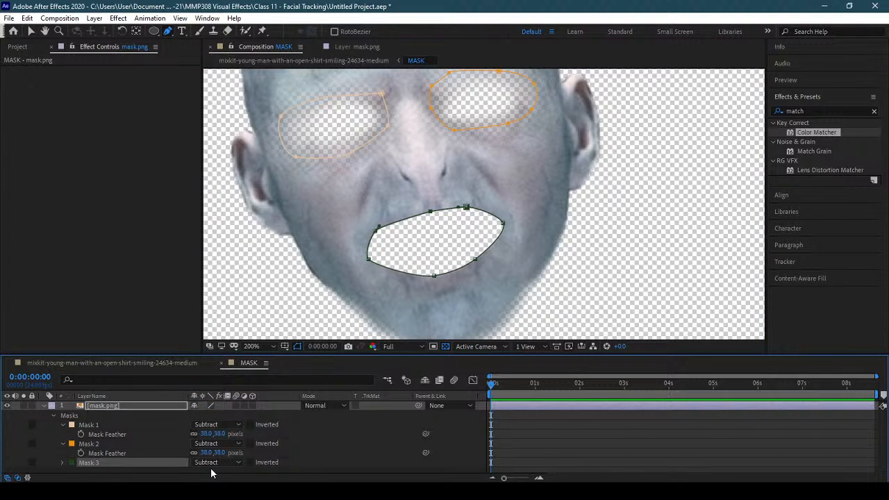
pyautogui.press('f')
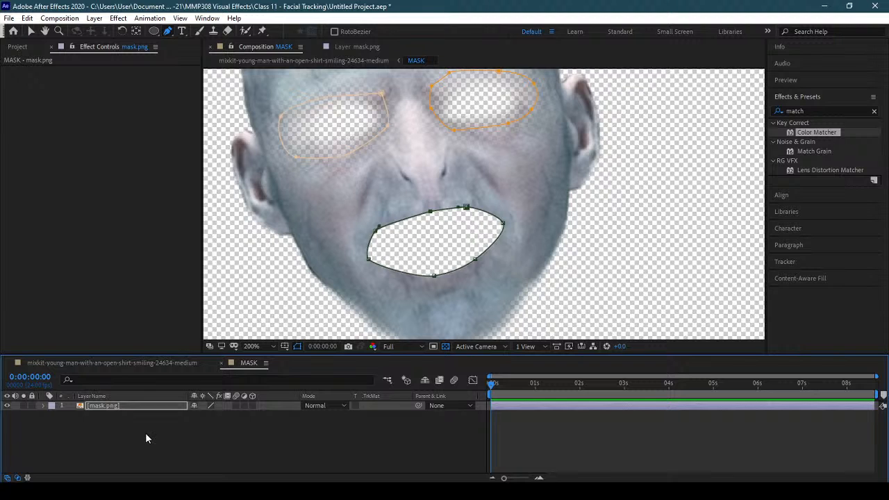
pyautogui.press('f')
pyautogui.moveTo(213, 464); pyautogui.dragTo(239, 463)
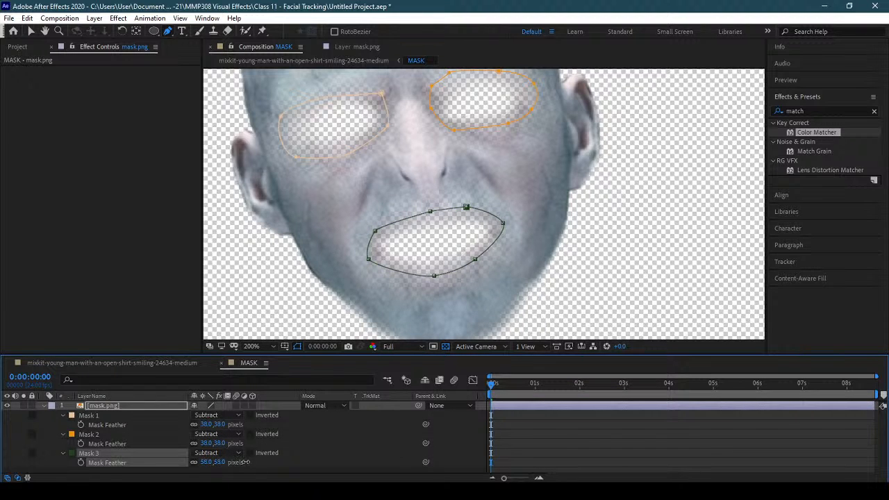
# Play back the smiling man's composition from the start to check the softened mouth opening
pyautogui.click(138, 362)
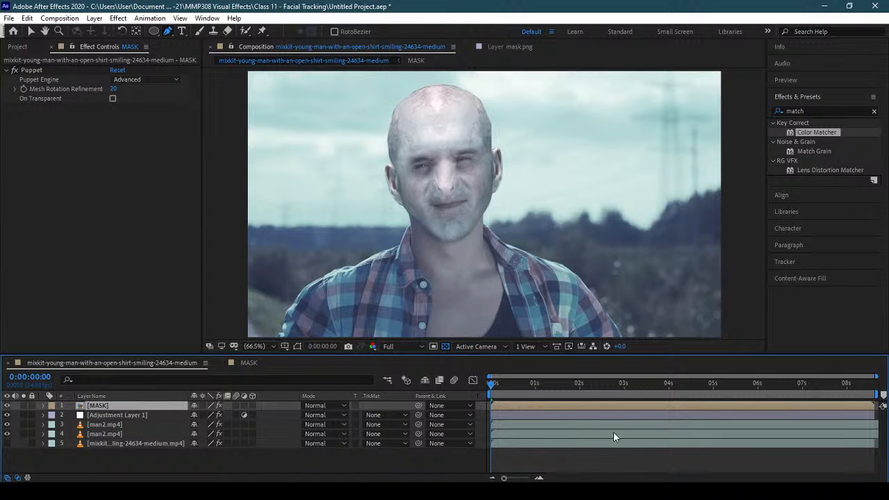
pyautogui.press('space')
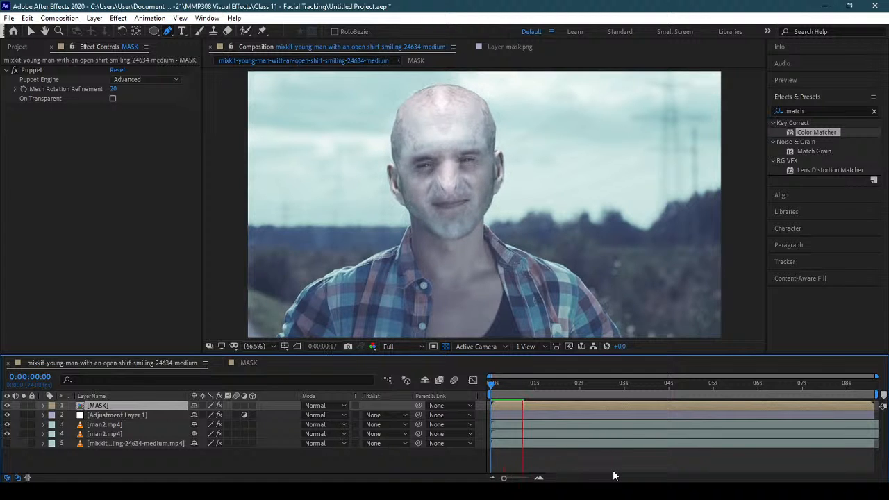